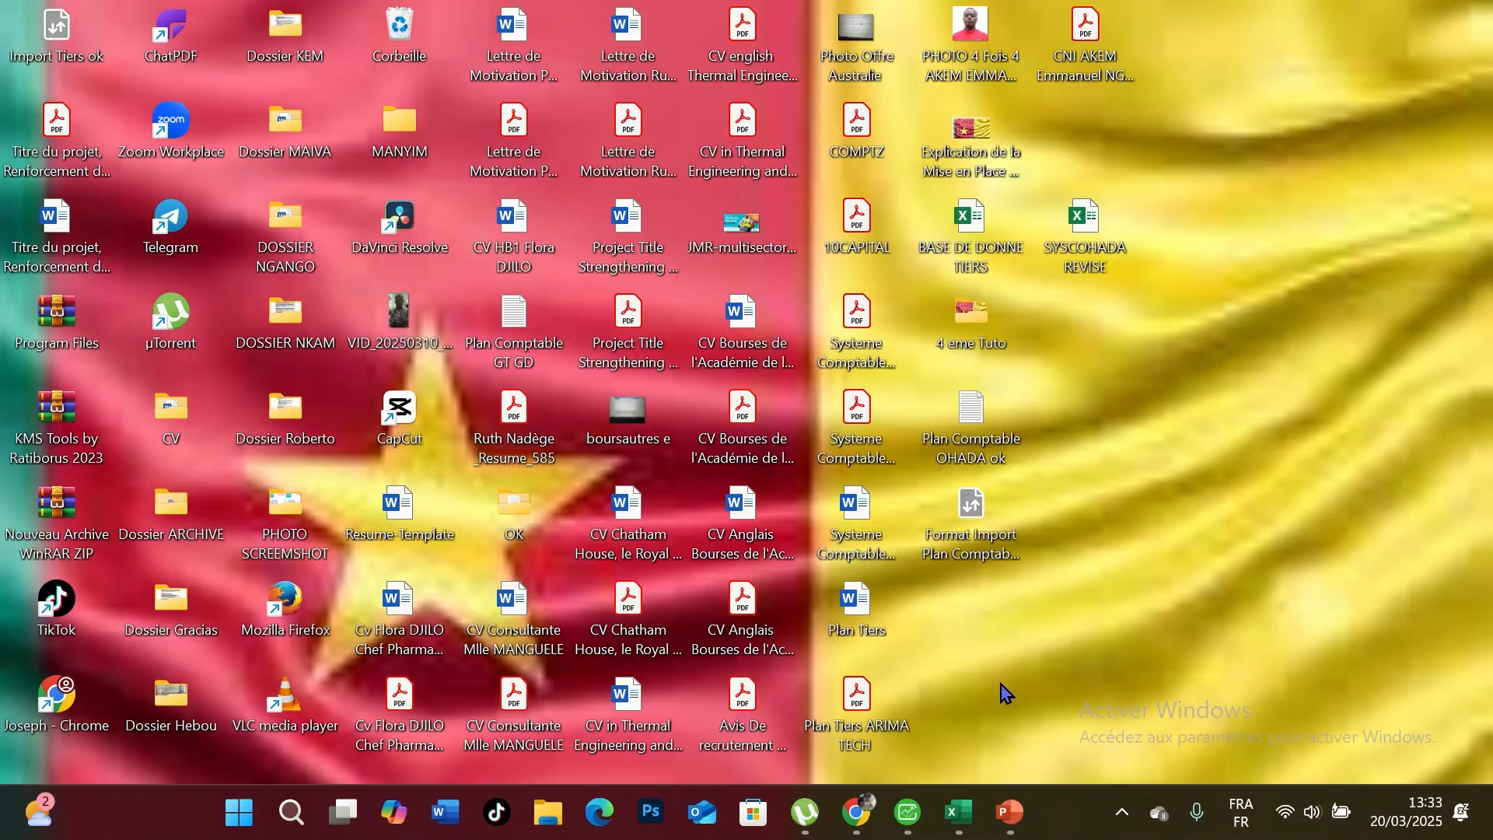
click(908, 812)
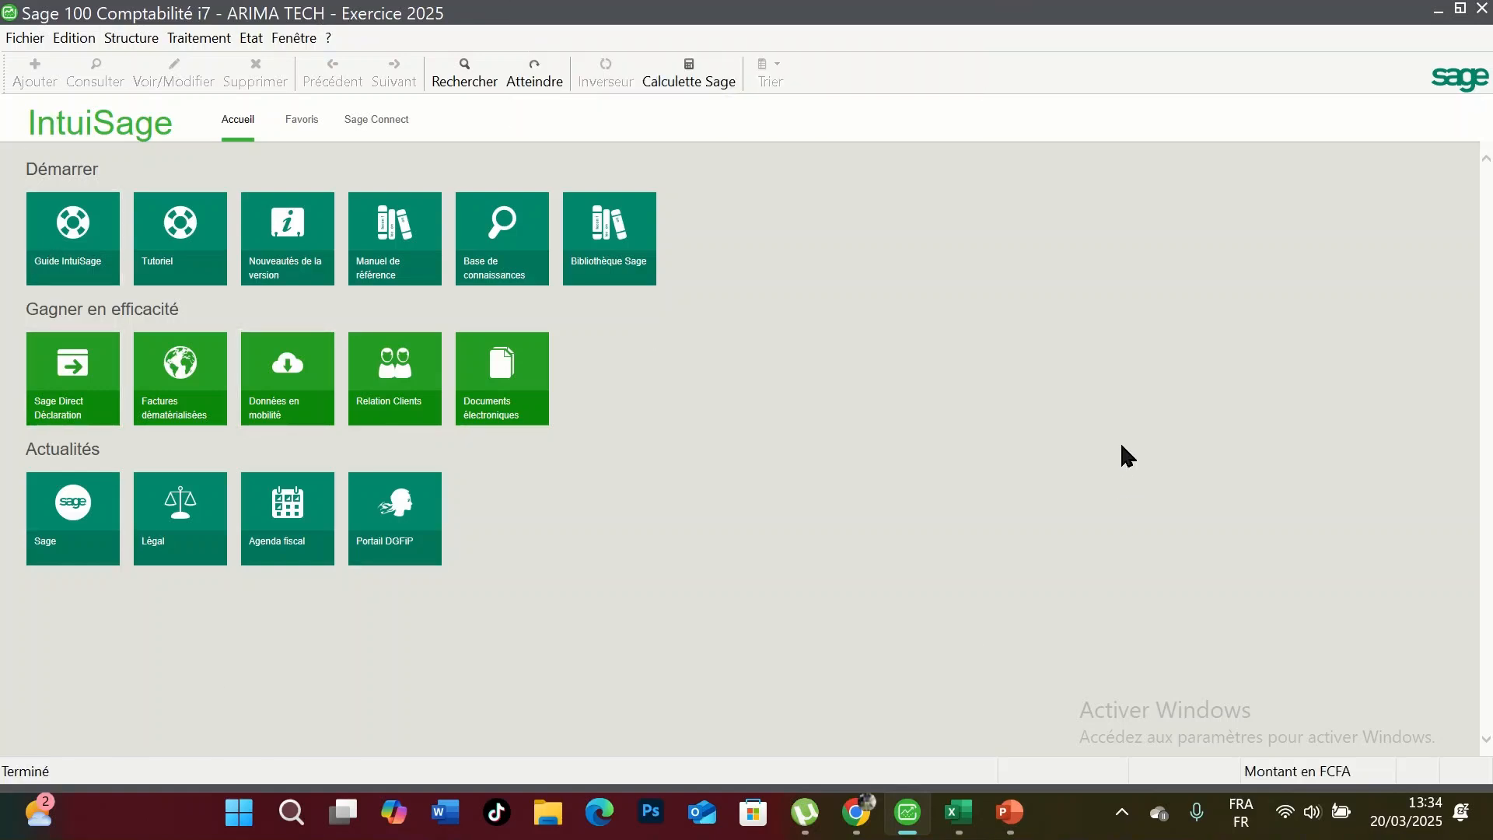
click(1437, 11)
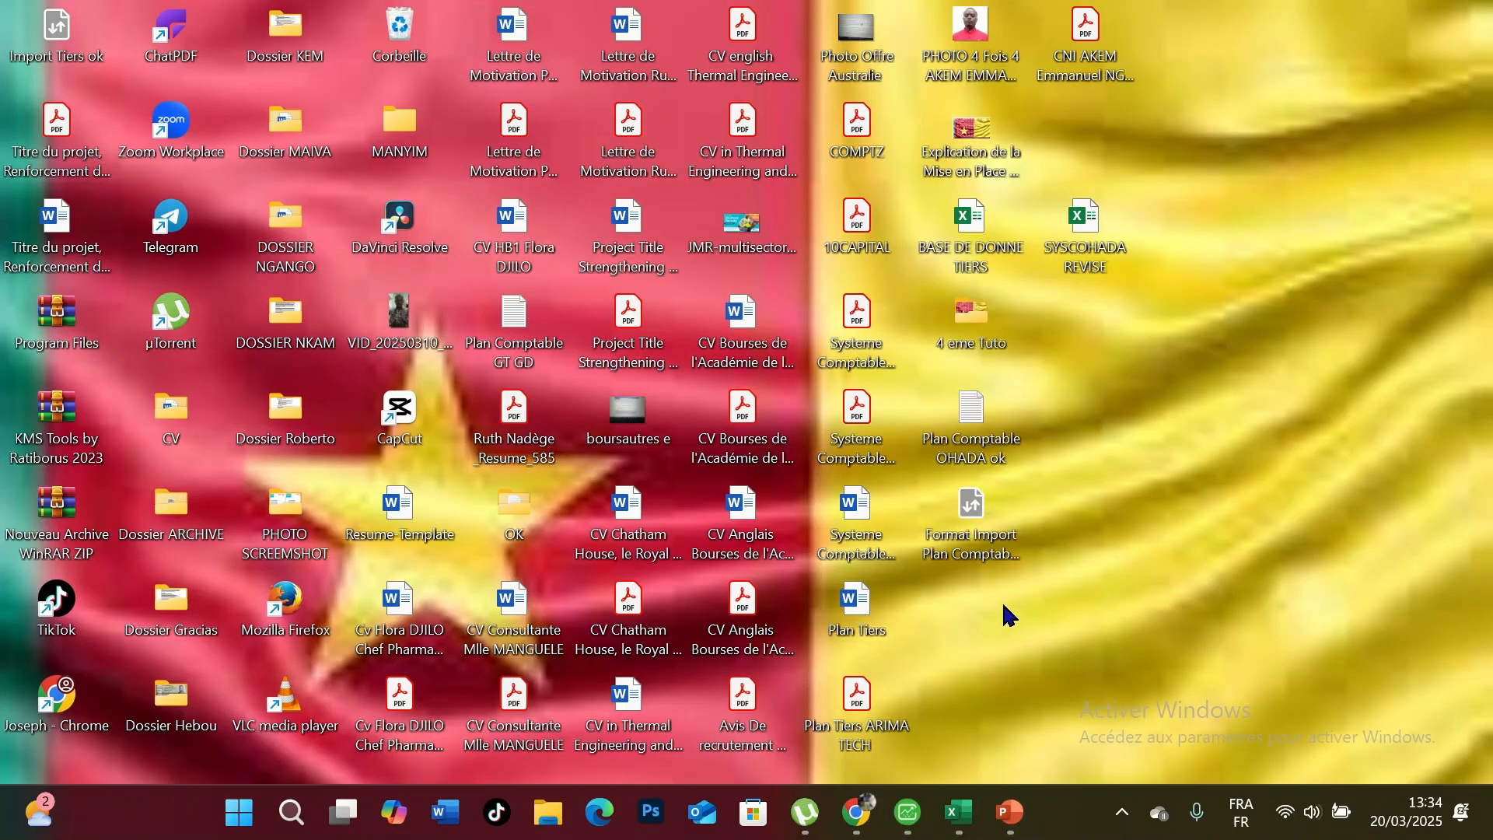
- Open the SYSCOHADA REVISE workbook in Excel and hide its header row
double_click(1086, 262)
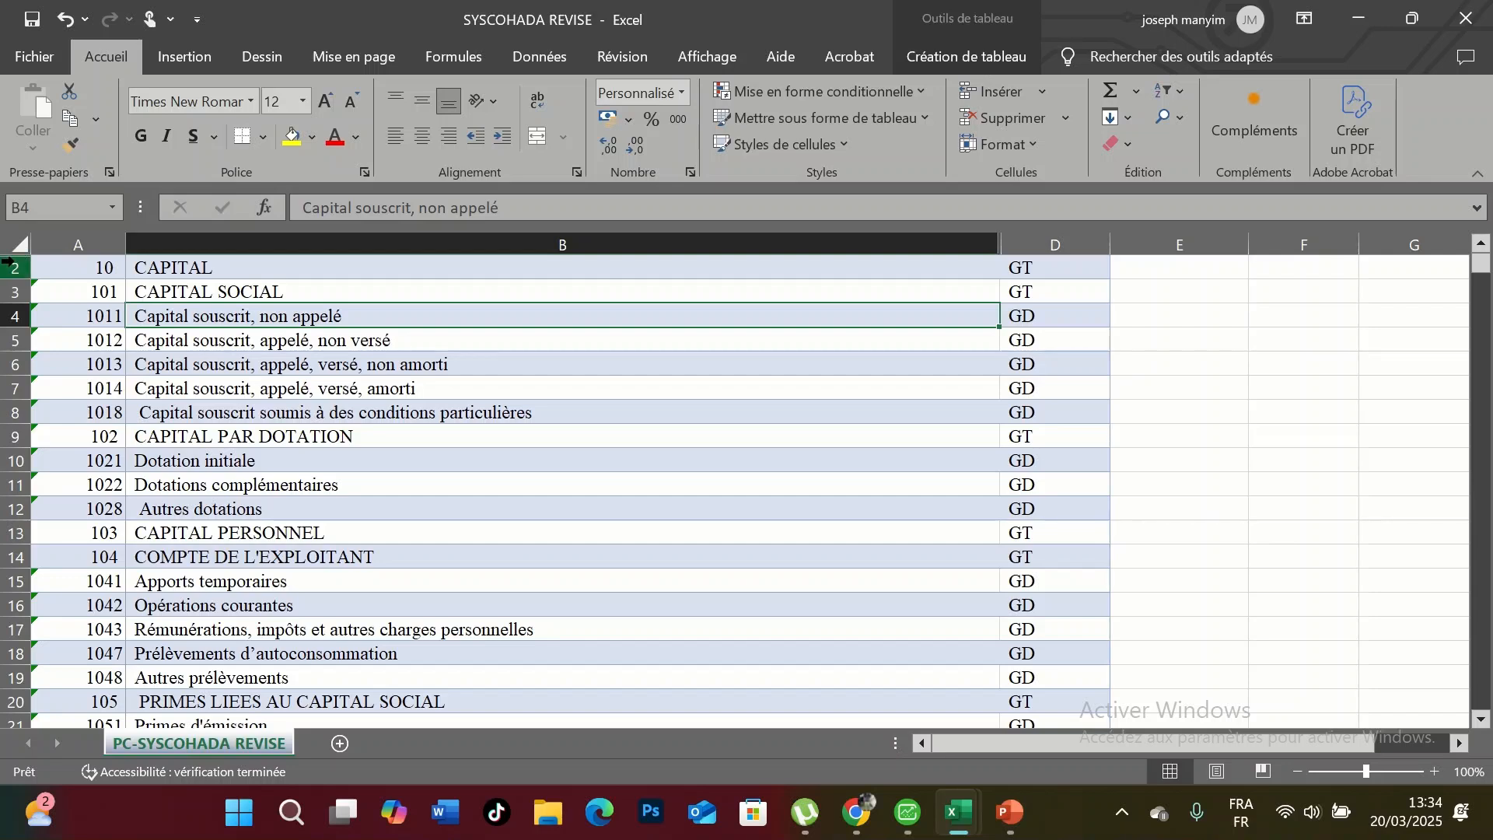
scroll(758, 477, up, 1)
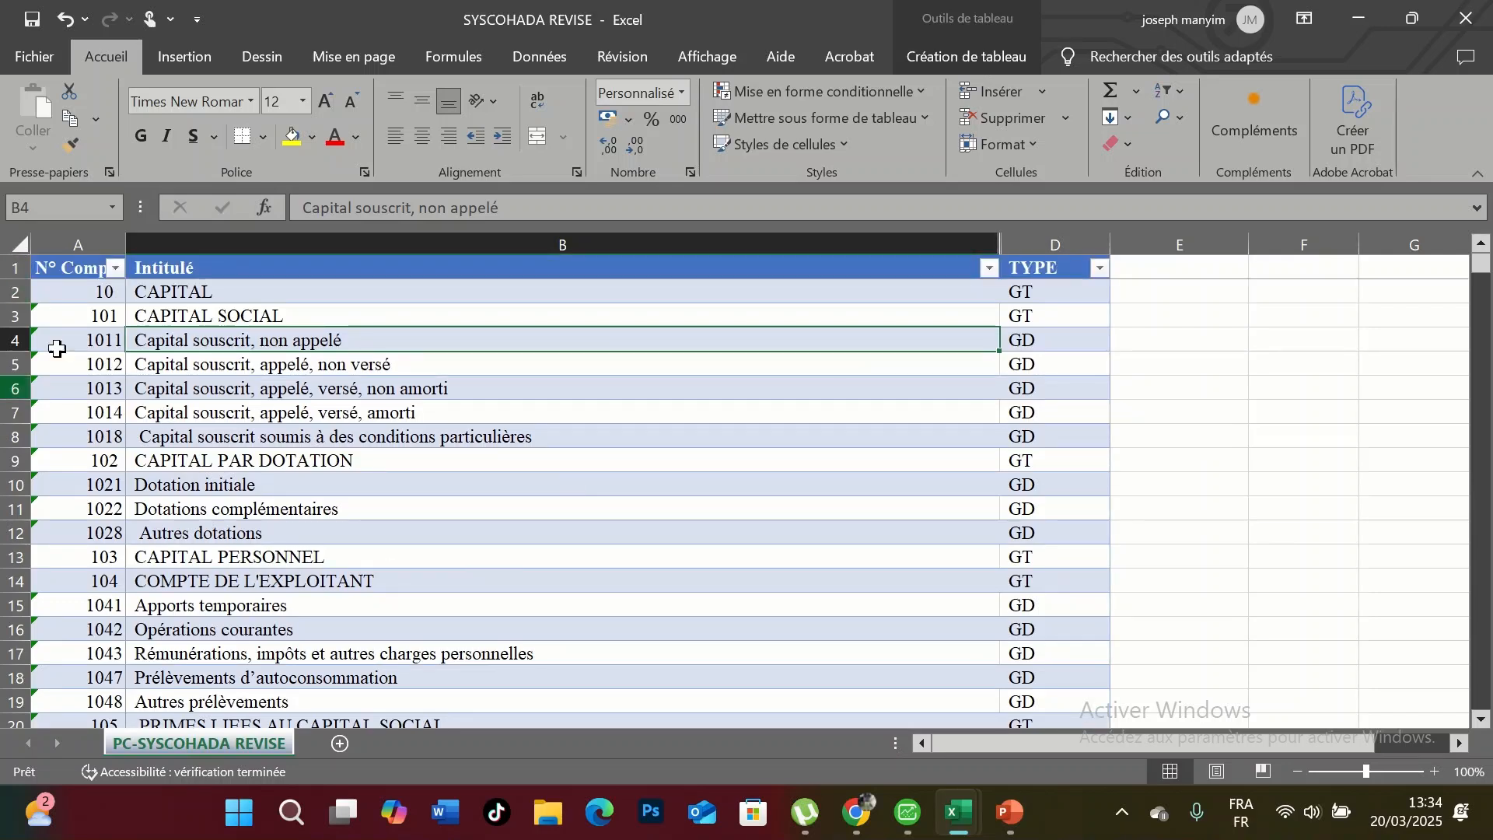
click(1058, 271)
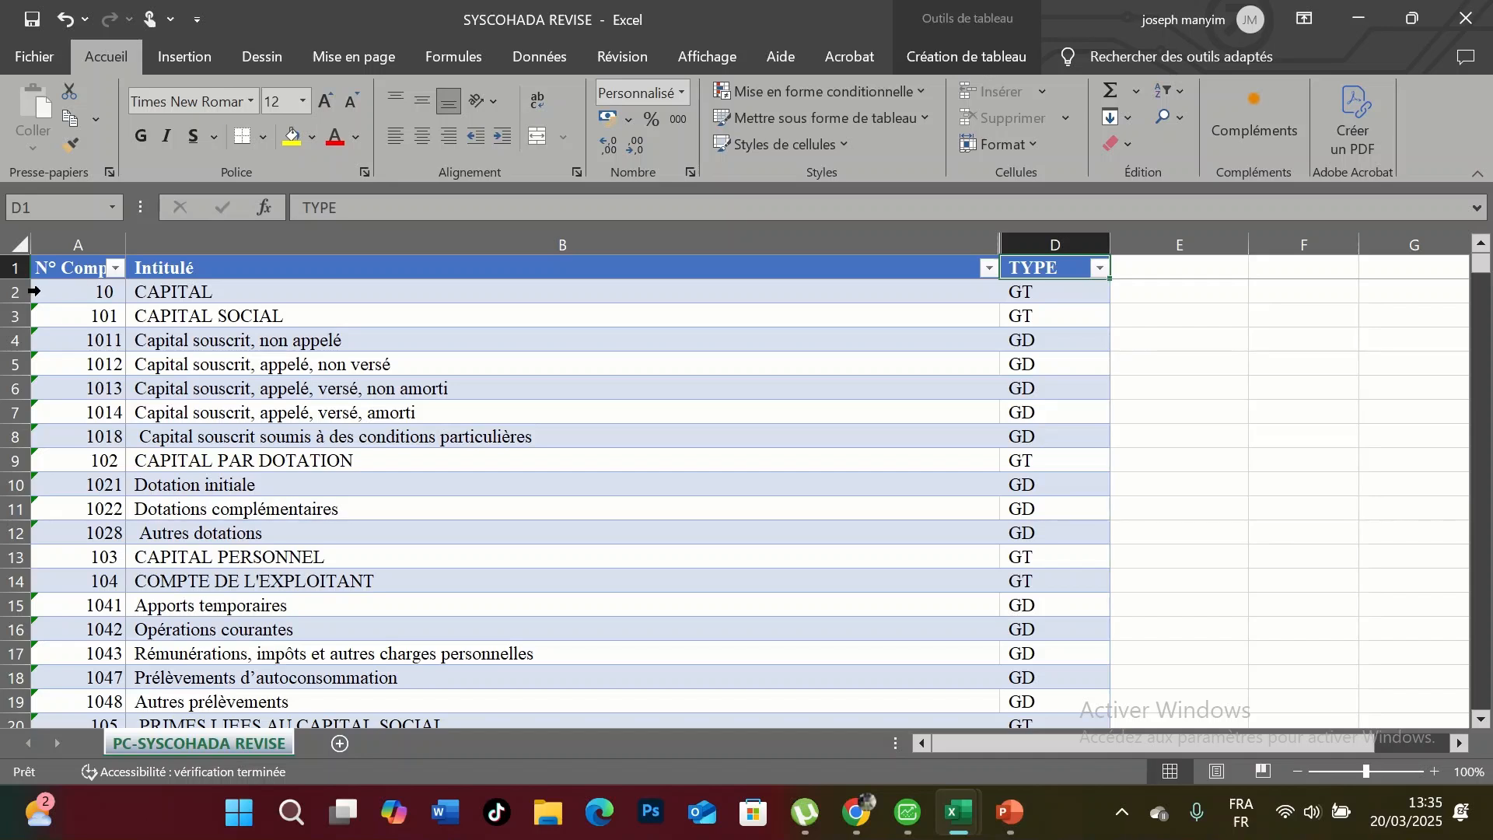
right_click(22, 270)
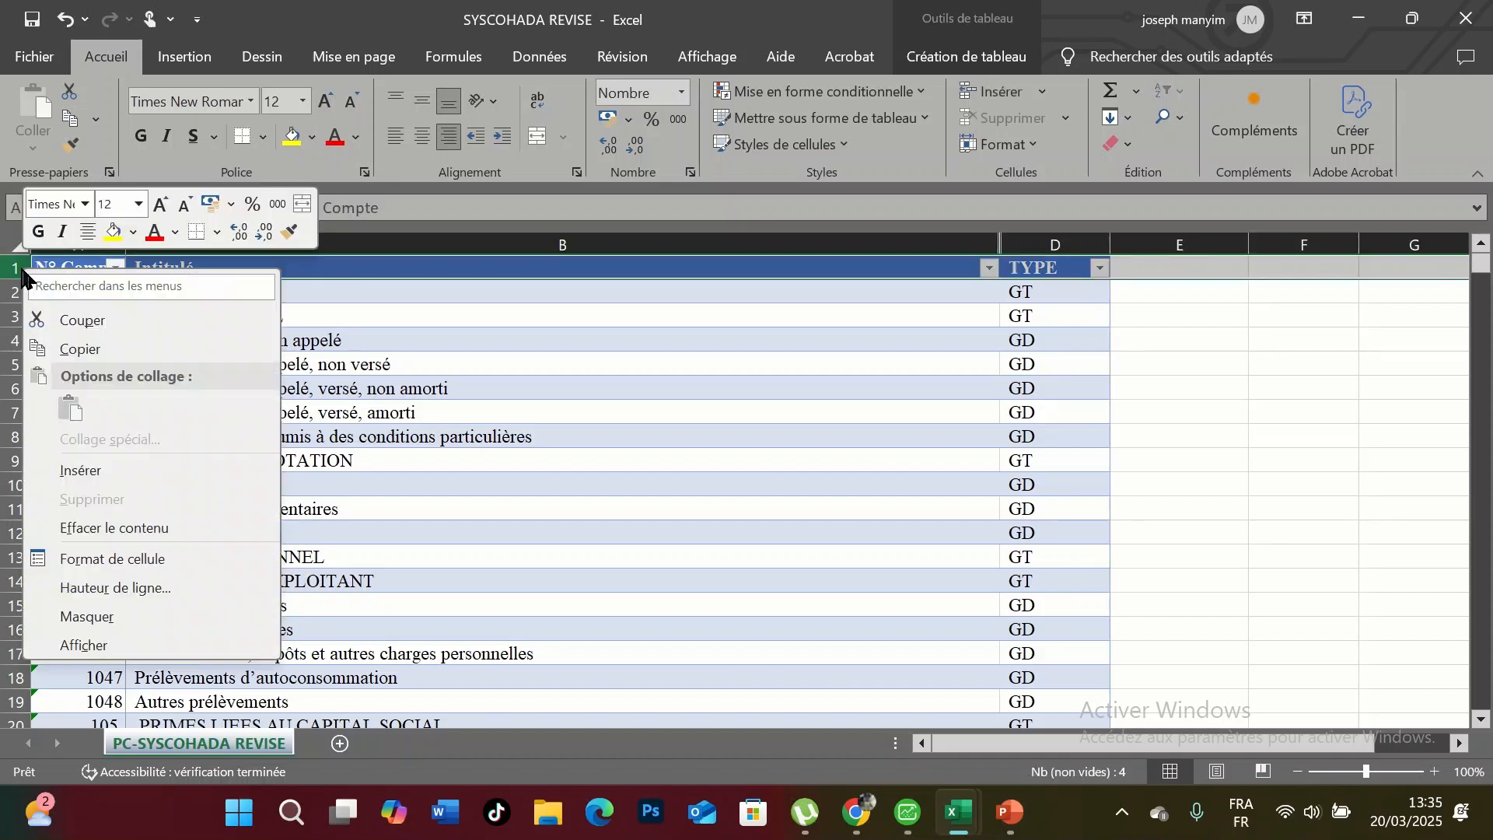
click(84, 614)
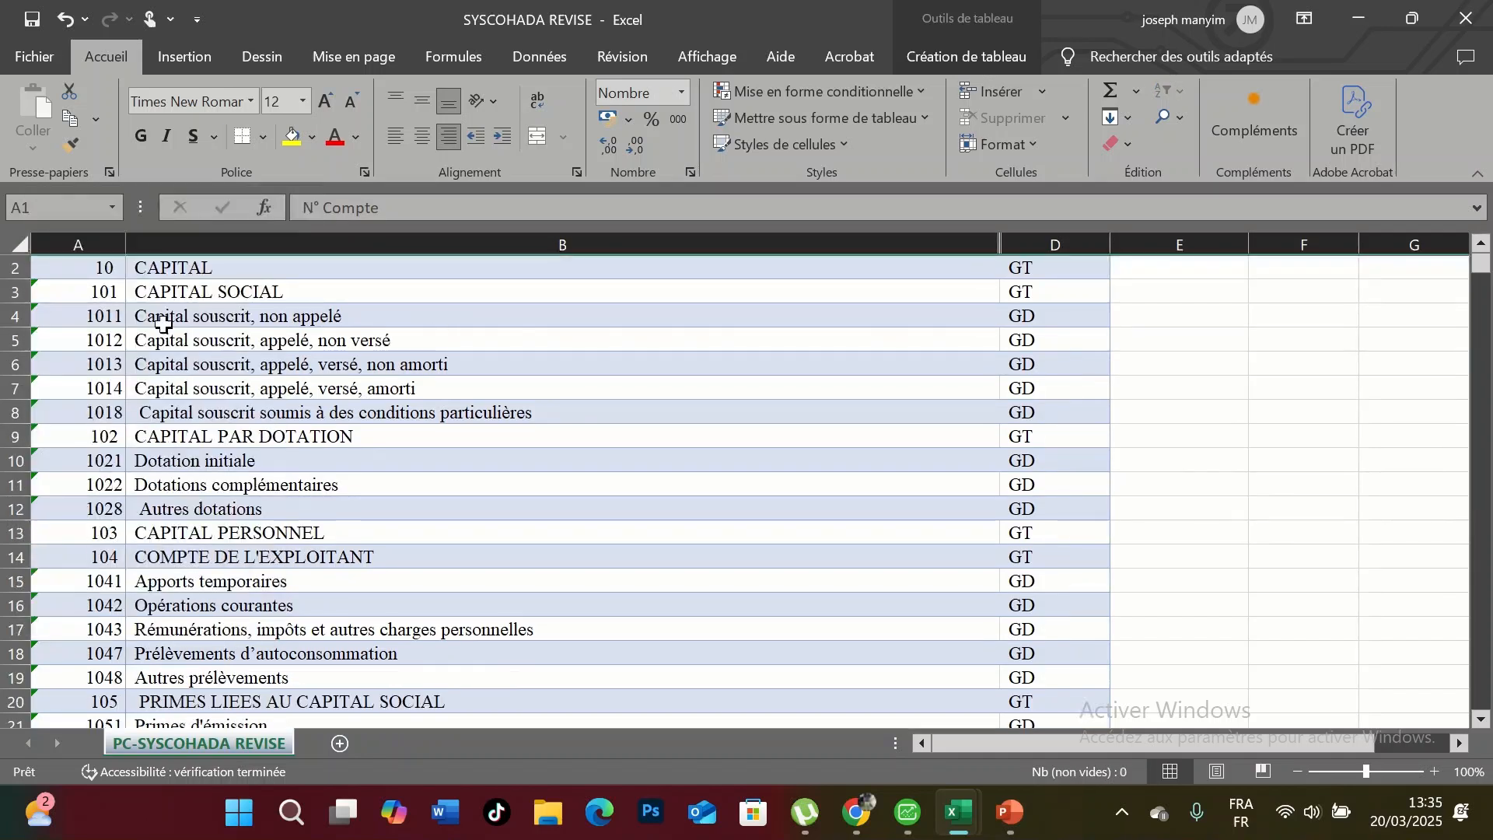
- Copy the entire PC-SYSCOHADA REVISE sheet and paste it into an empty Bloc-notes document
key(ctrl+a)
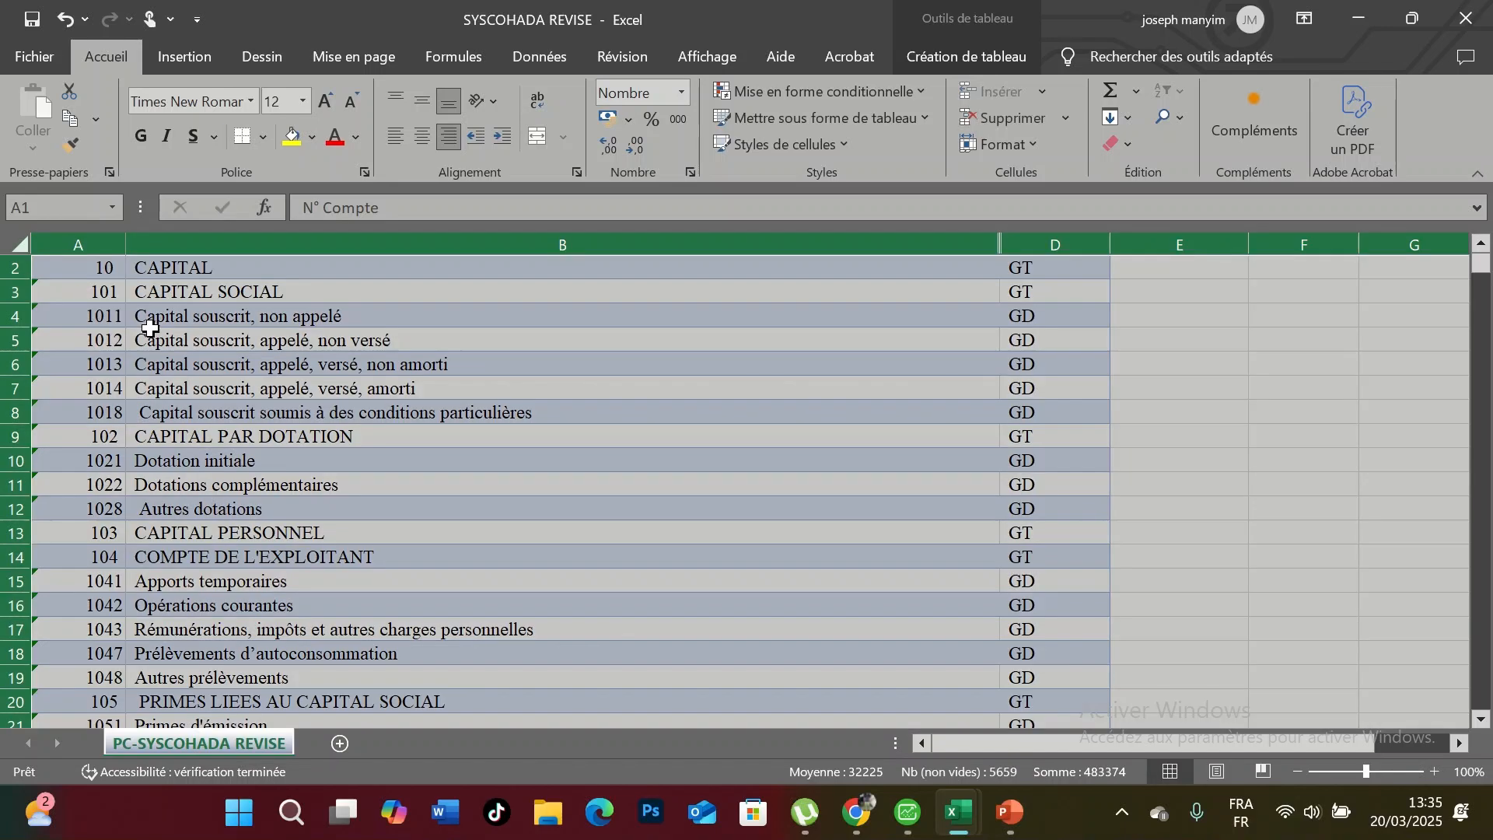
right_click(156, 328)
click(230, 408)
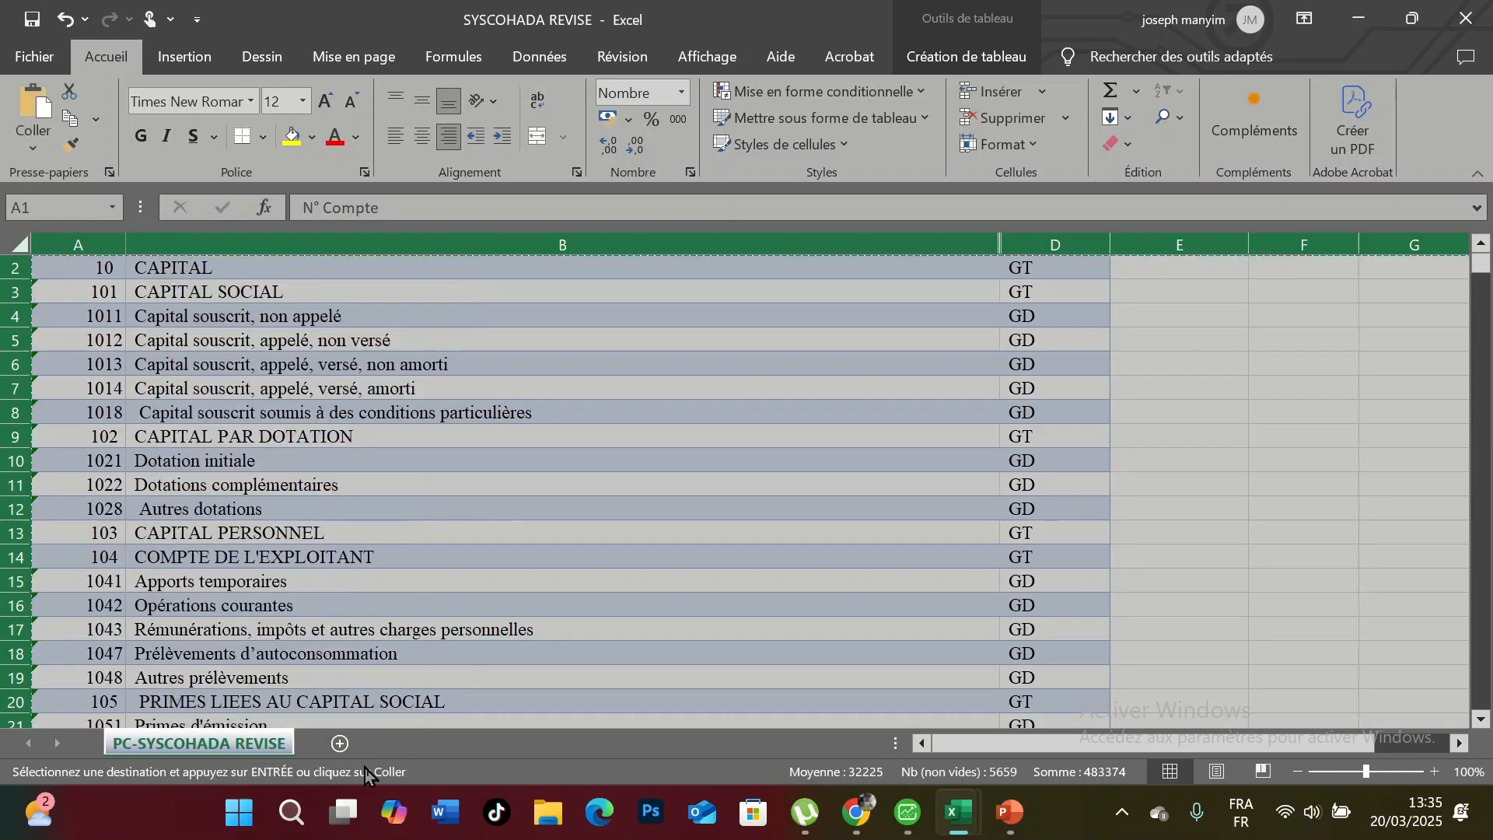
click(300, 820)
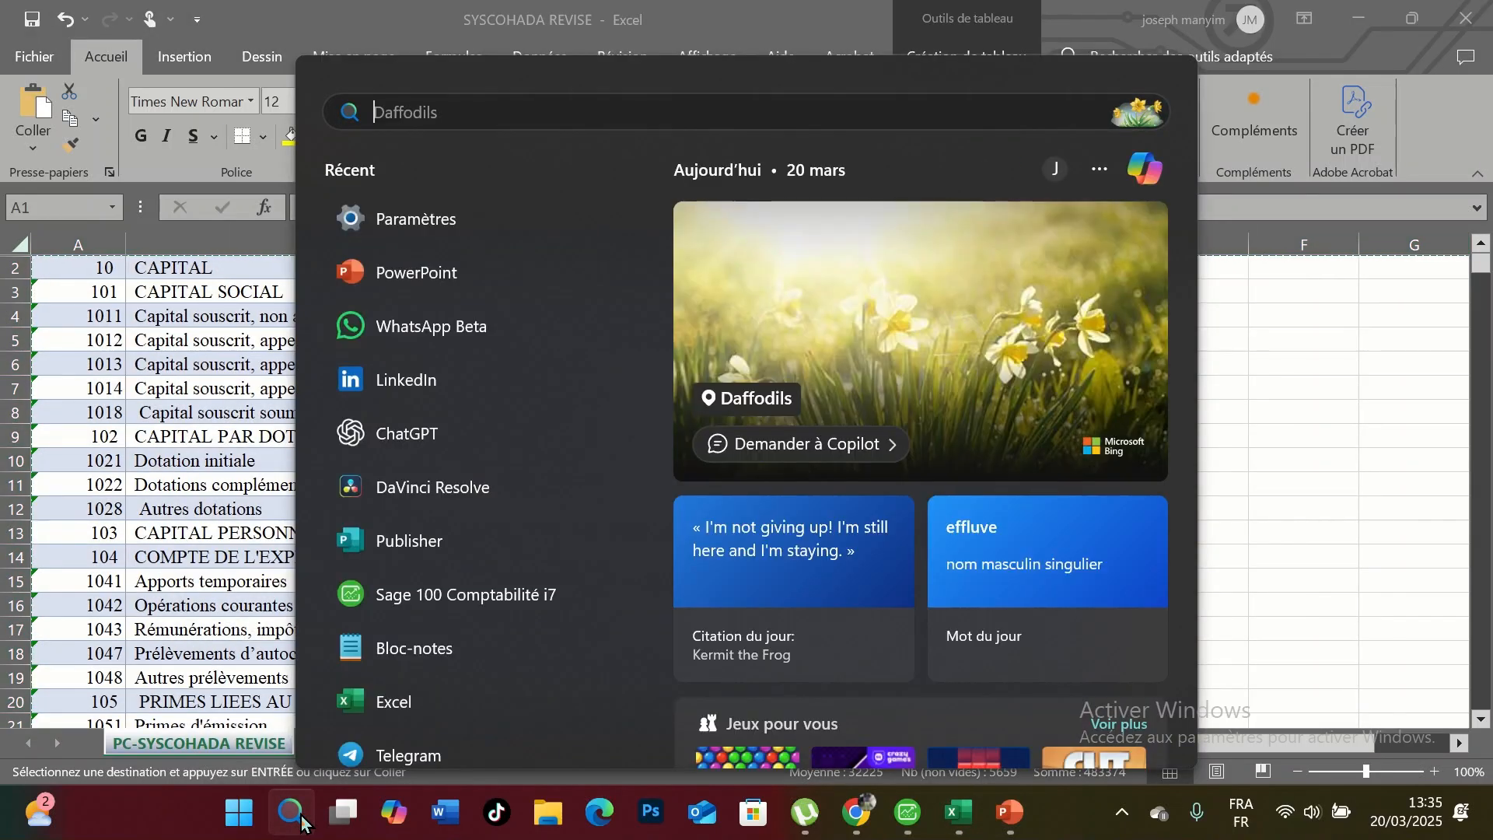
click(414, 648)
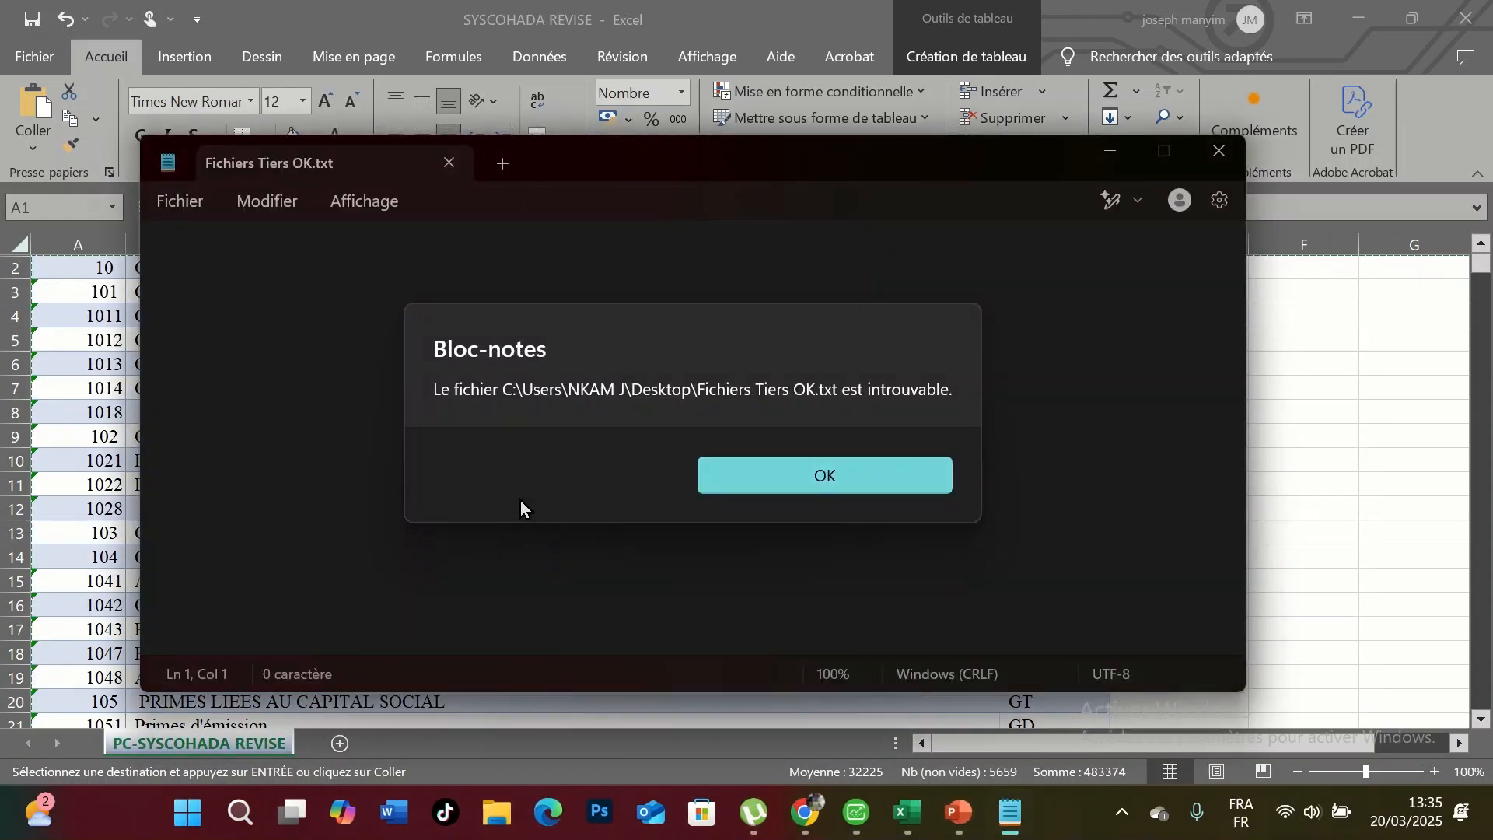
click(778, 488)
key(ctrl+v)
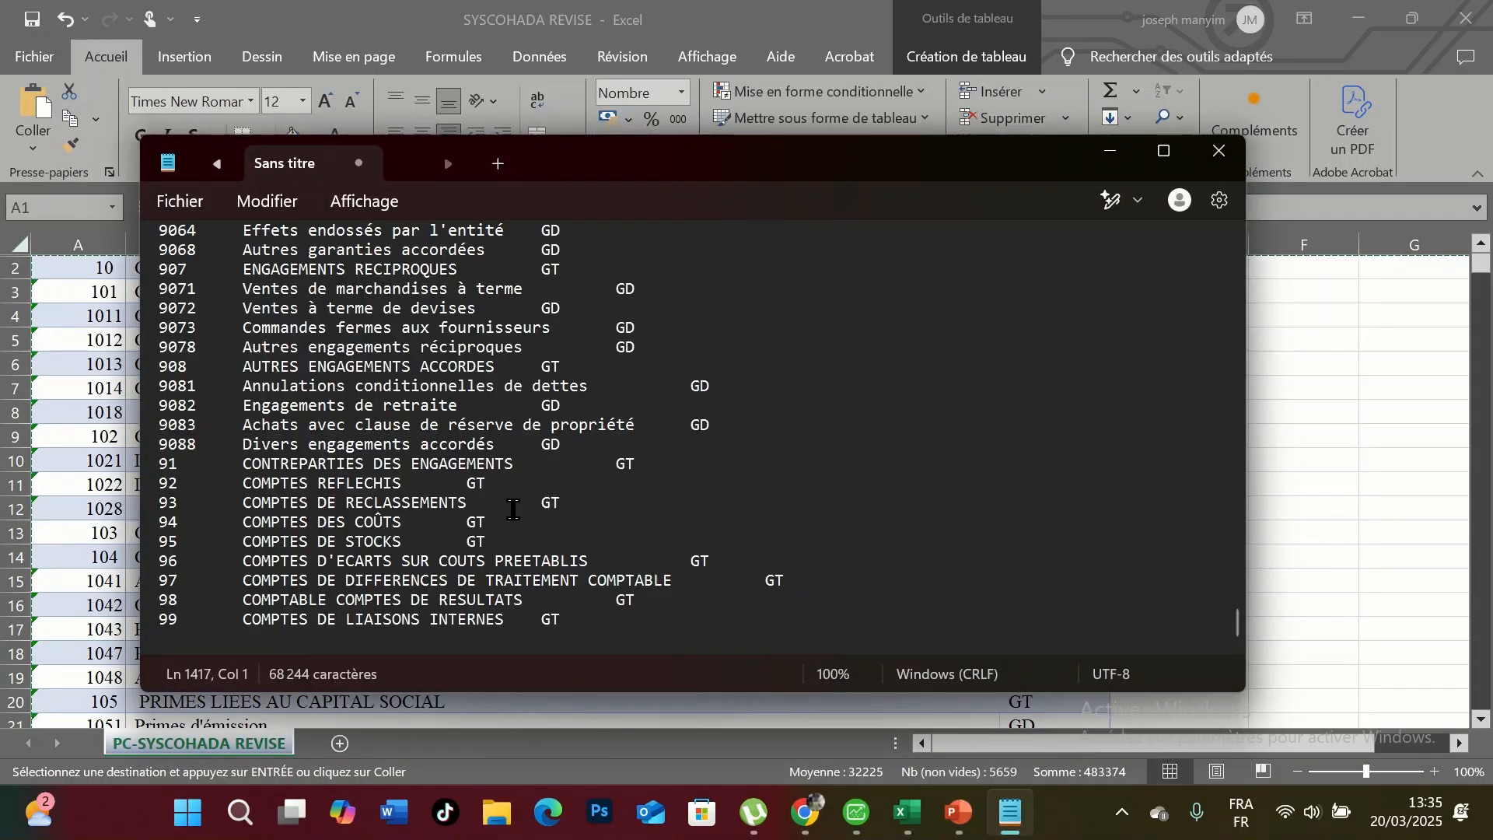
- Remove the empty line above account 10 CAPITAL at the start of the pasted text
scroll(467, 502, up, 20)
scroll(437, 494, up, 20)
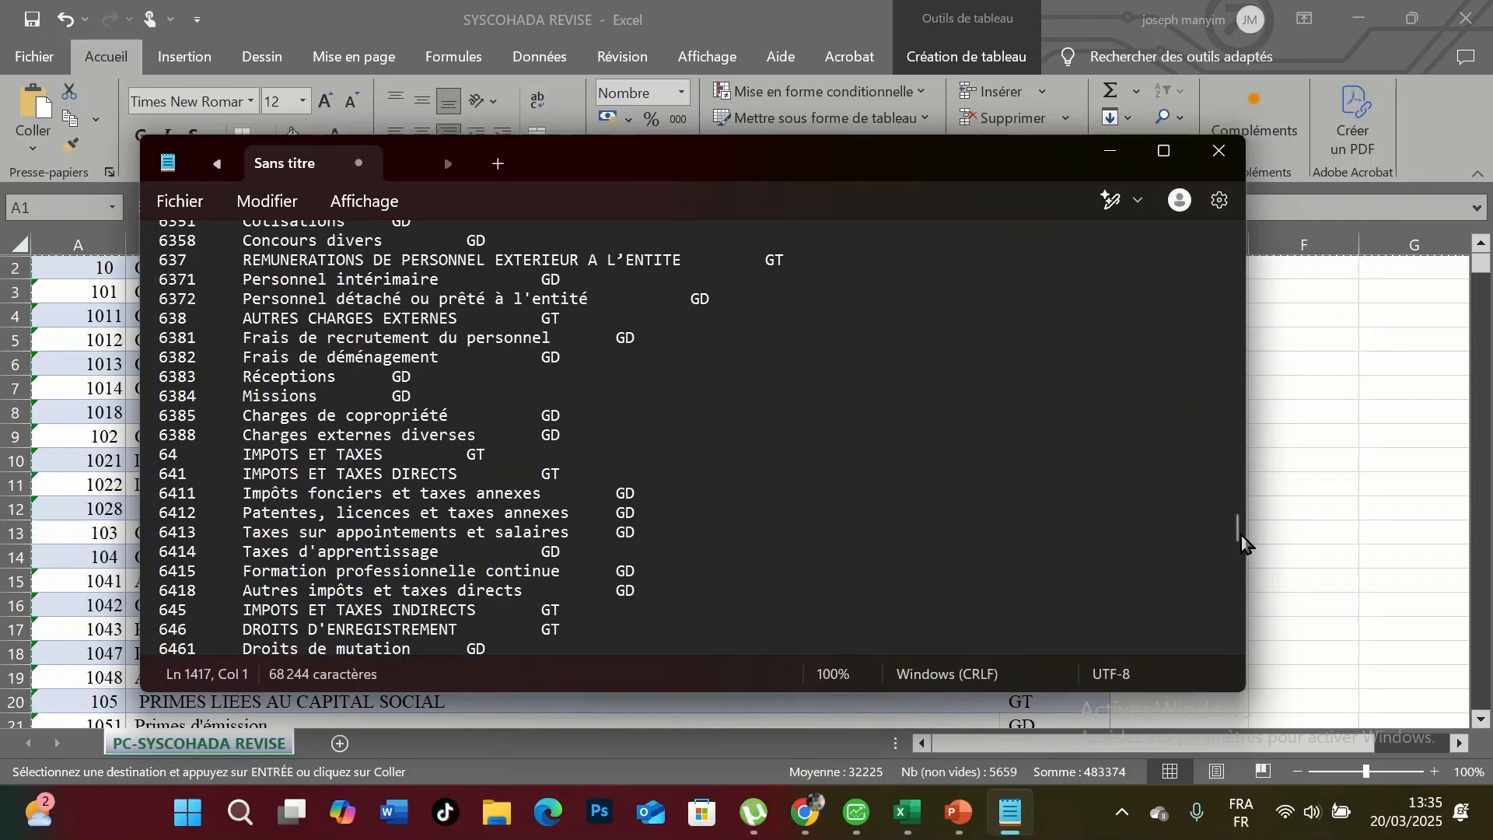
drag(1241, 535, 1211, 241)
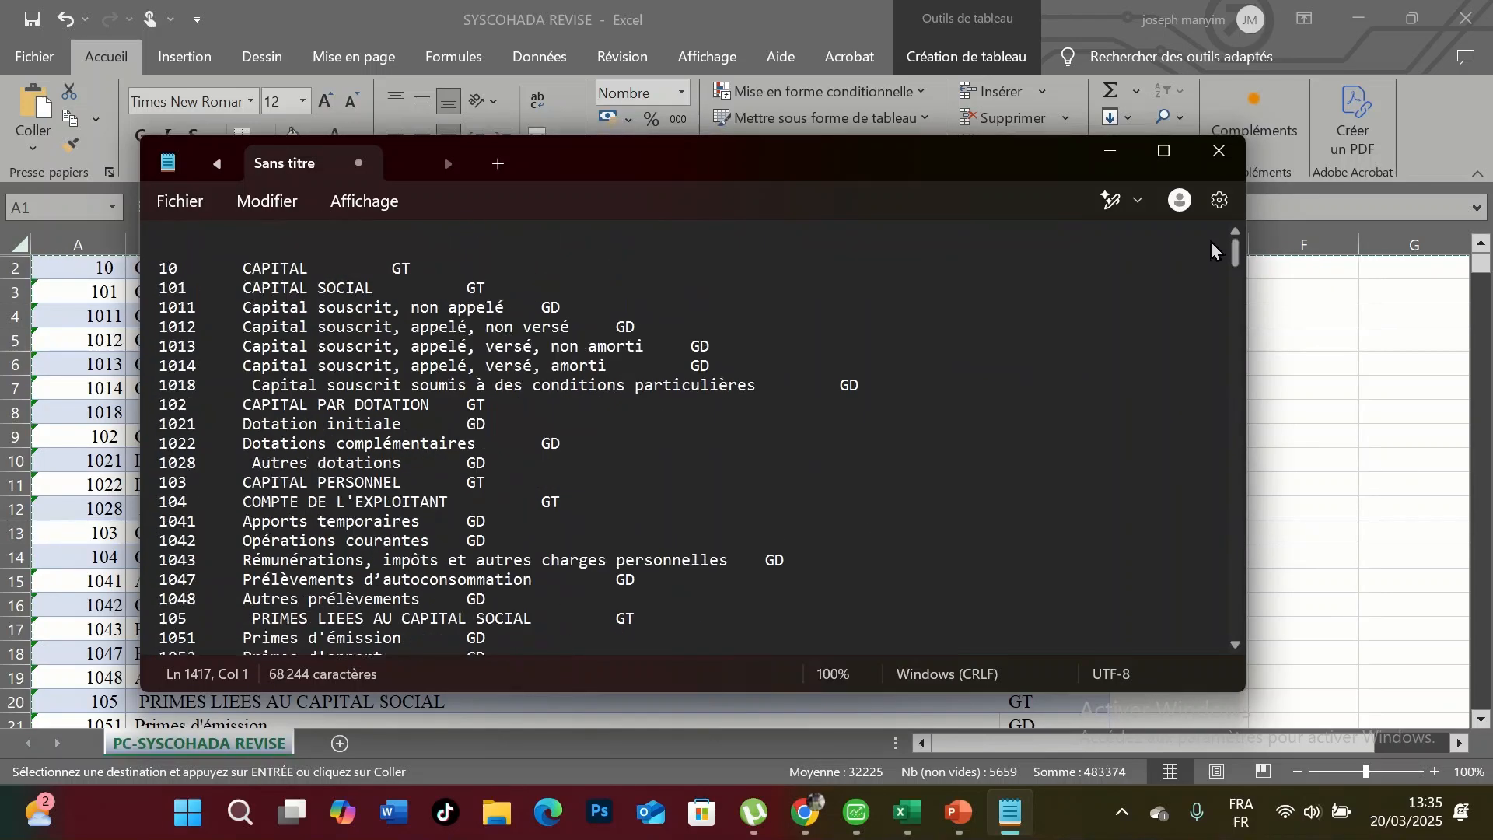
click(169, 269)
key(Home)
key(BackSpace)
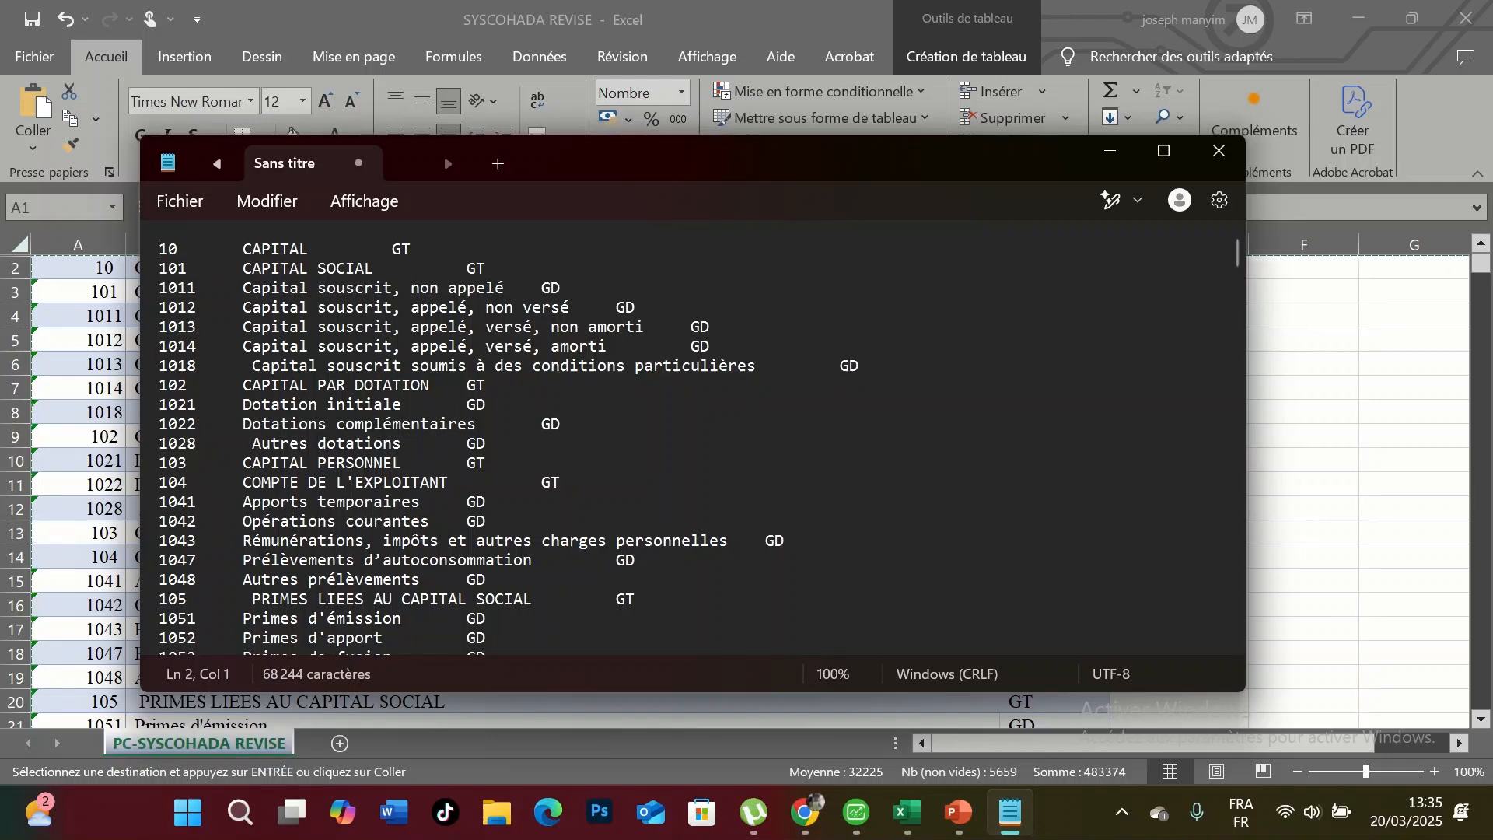
- Save the text file to the Bureau as "PLAN COMTABLE OHADA OKOK" and close Bloc-notes
click(172, 197)
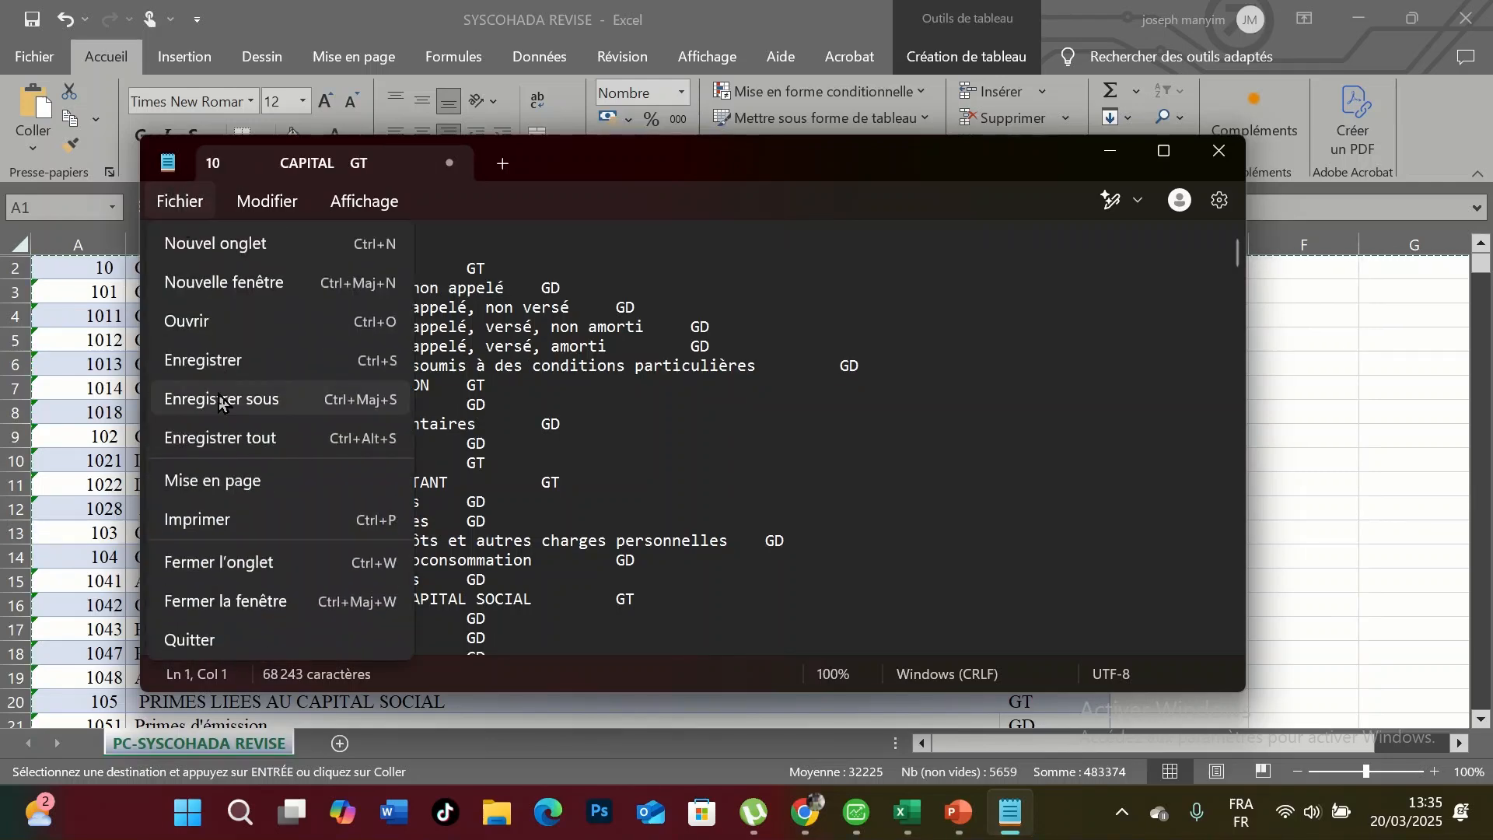
click(218, 398)
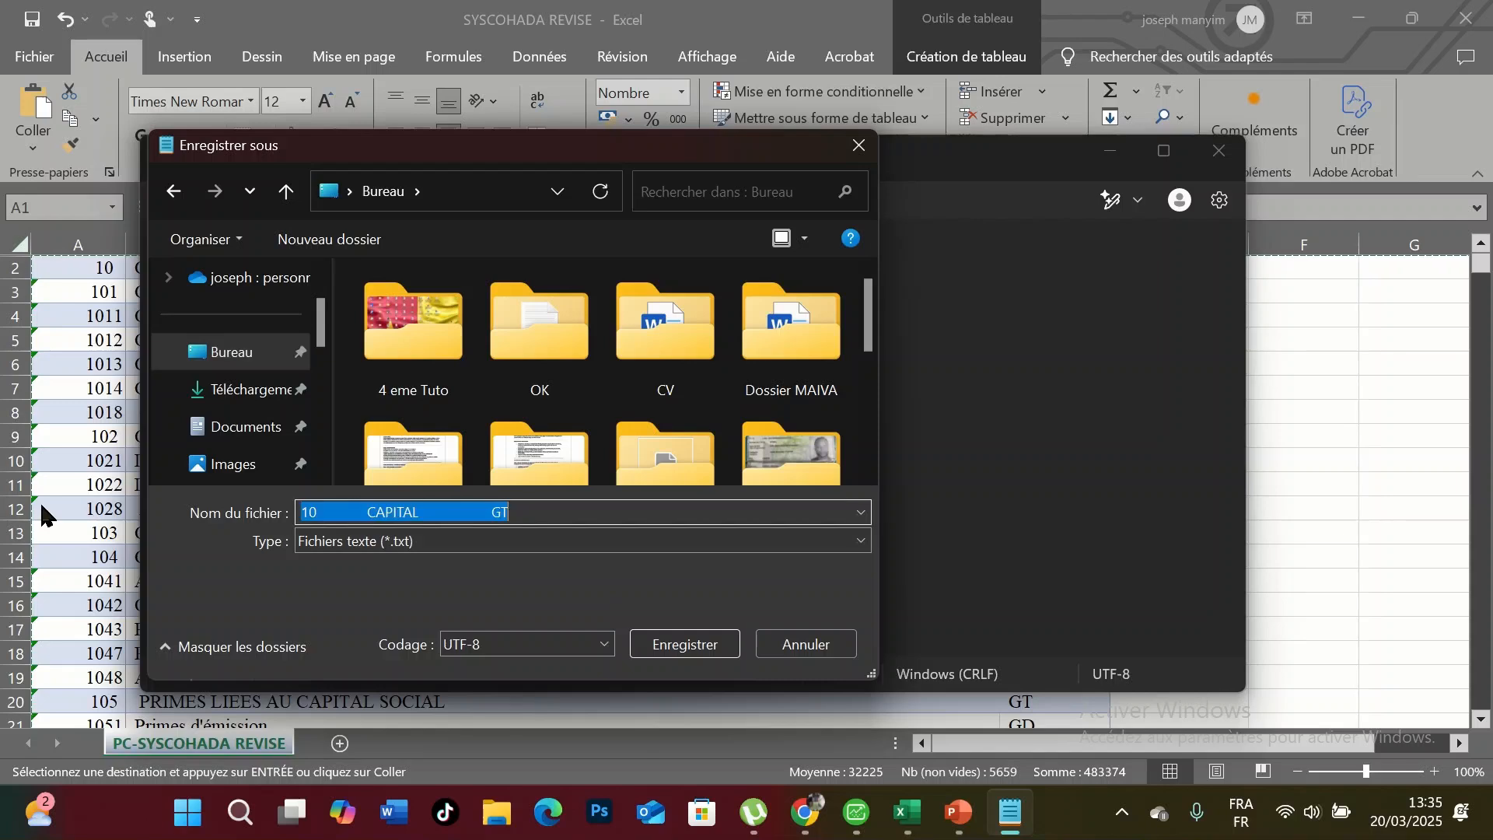
text(PLA)
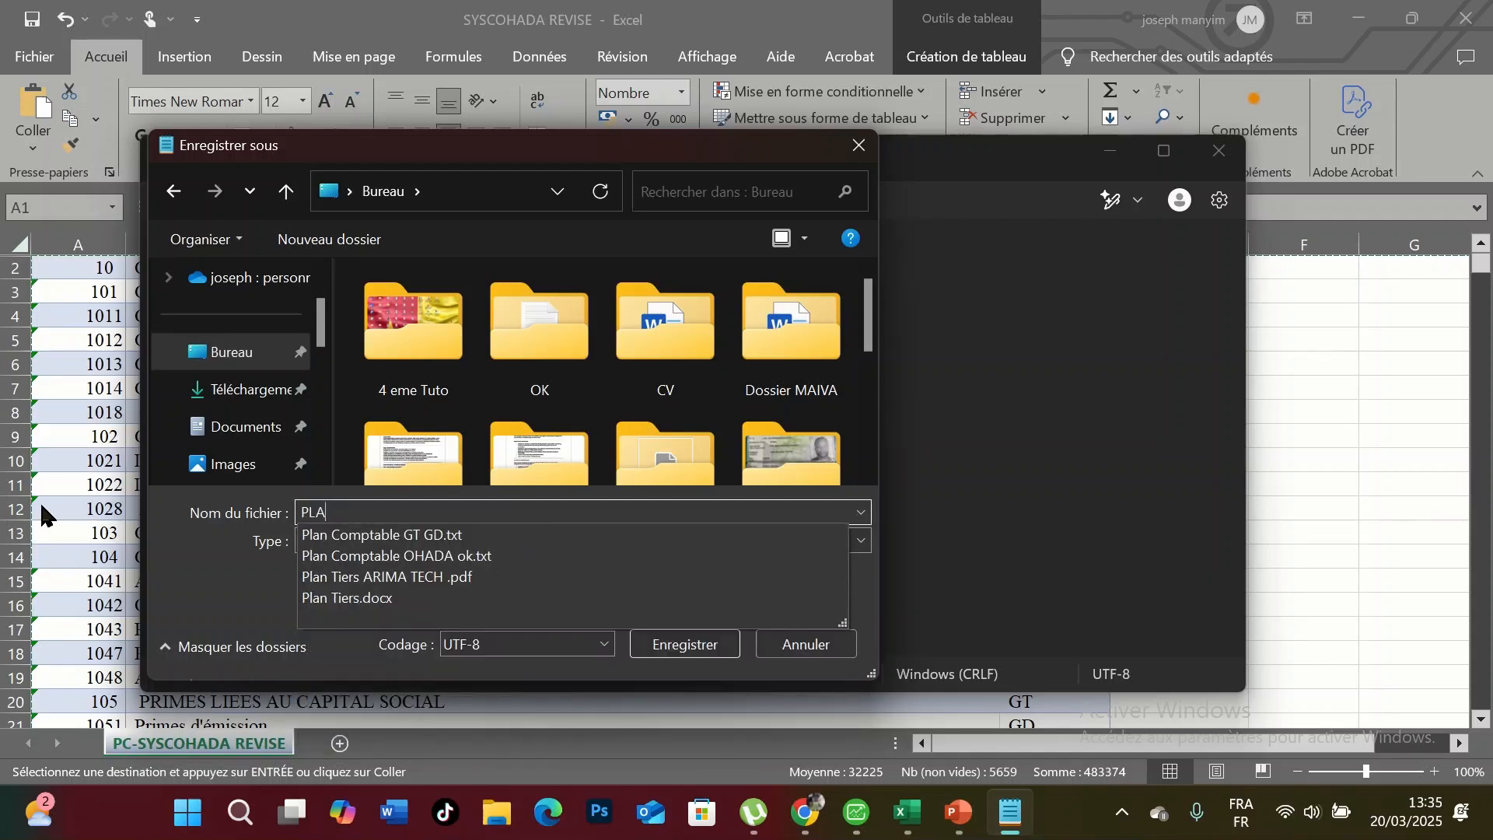
text(N COM)
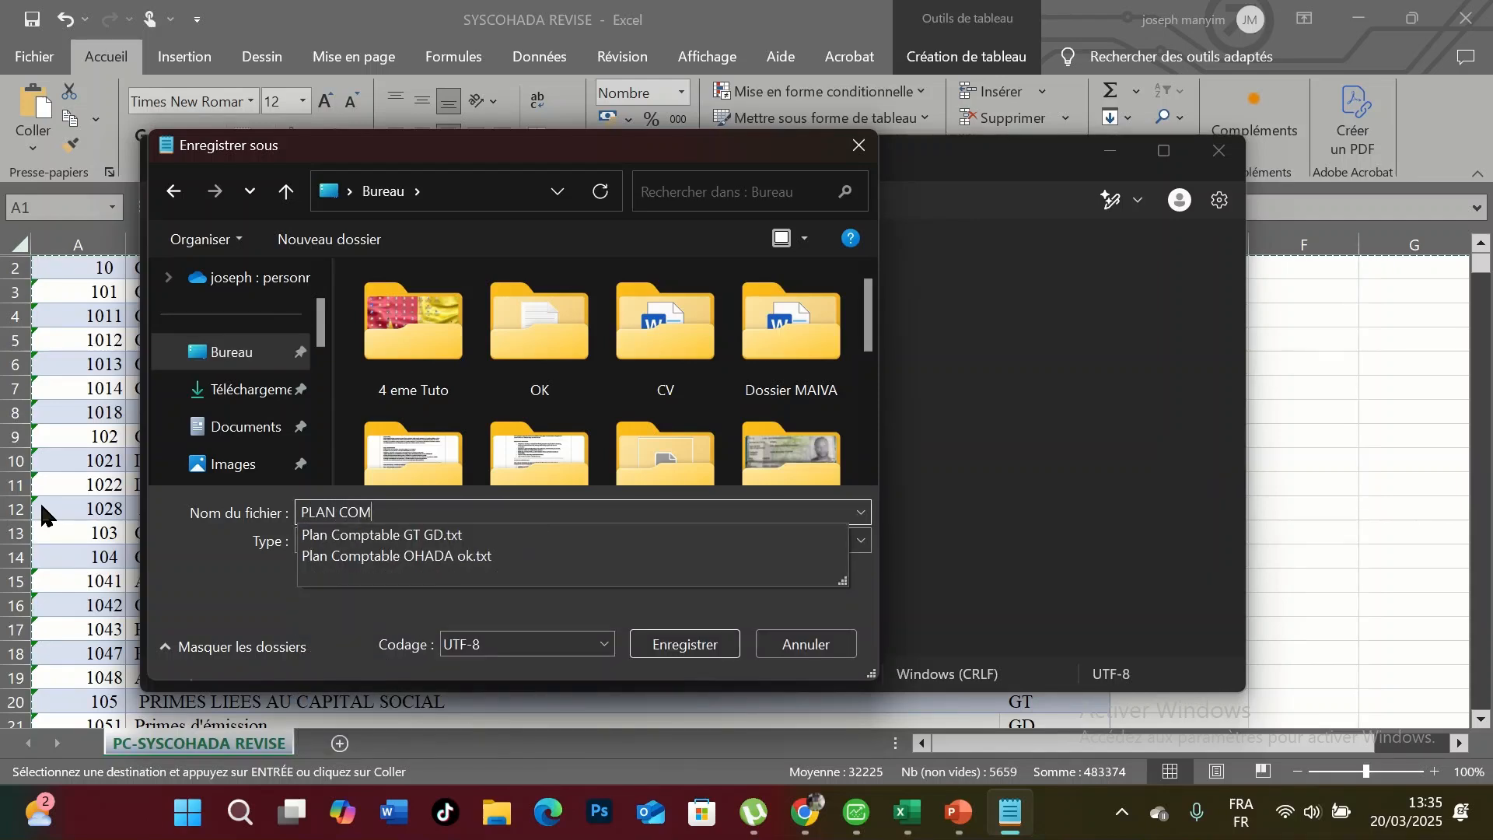
text(TAB)
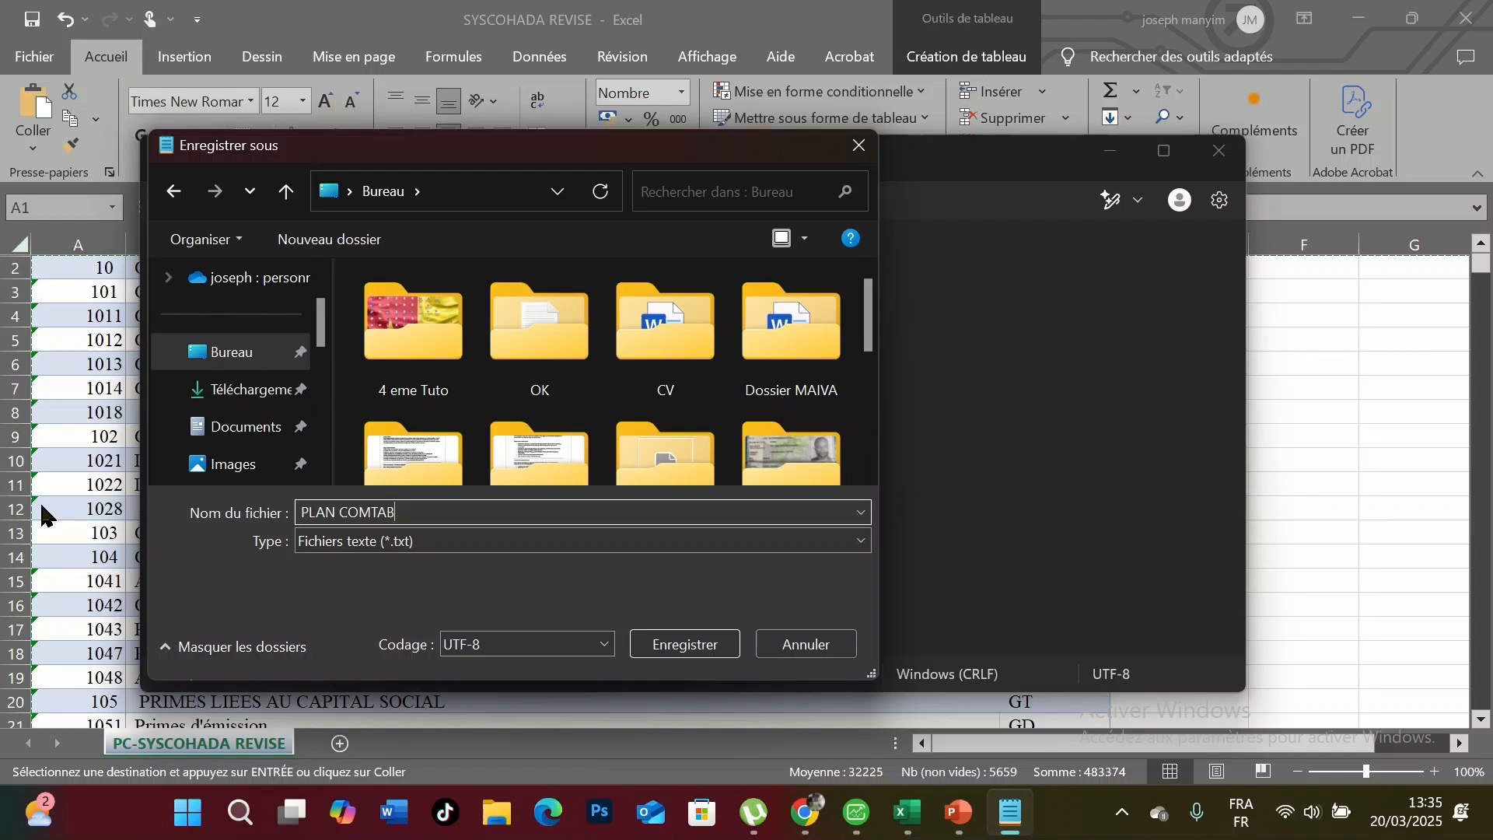
text(LE OHADA OKOK)
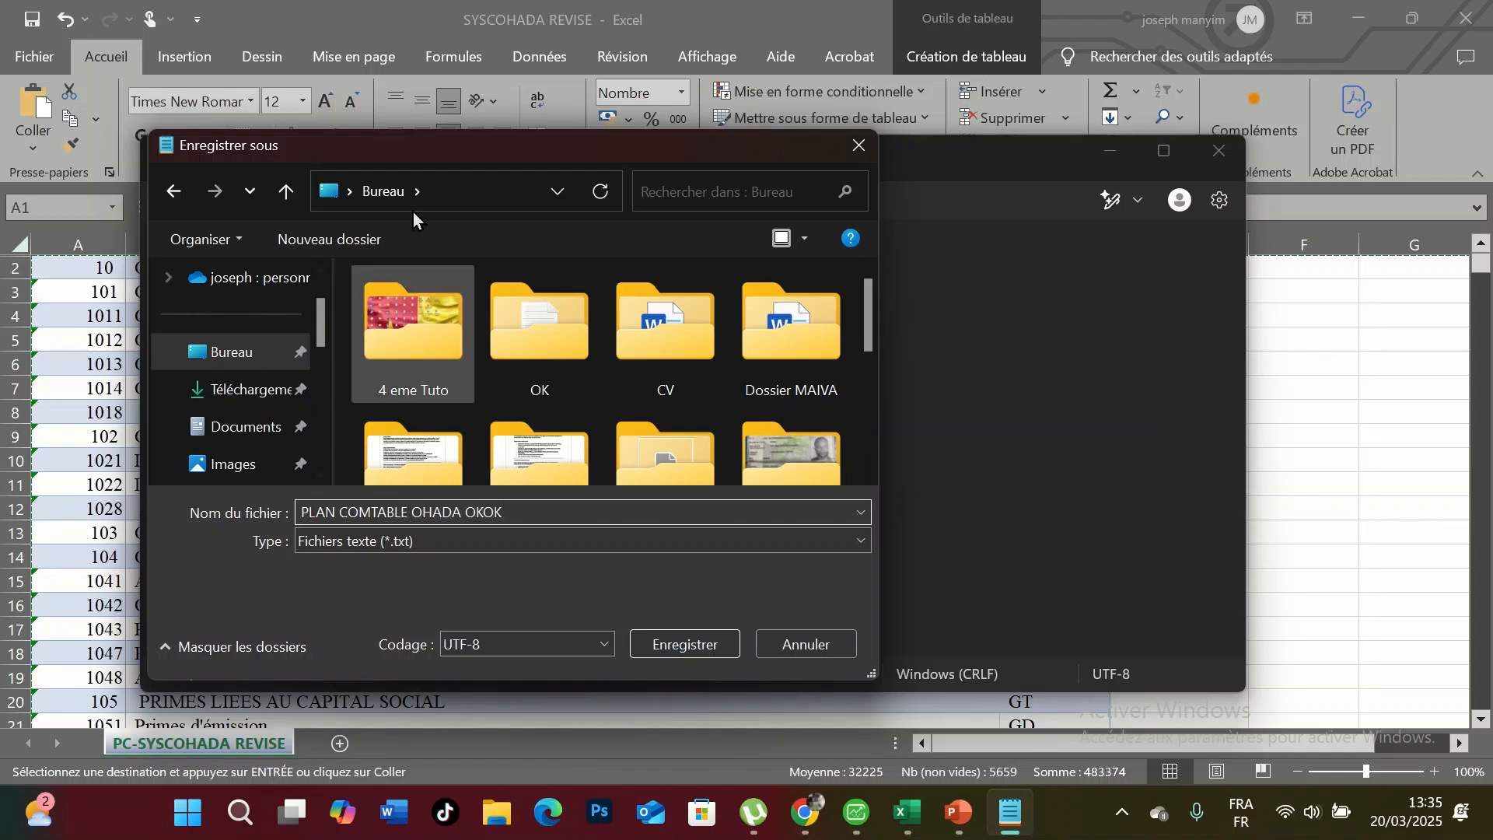
click(720, 657)
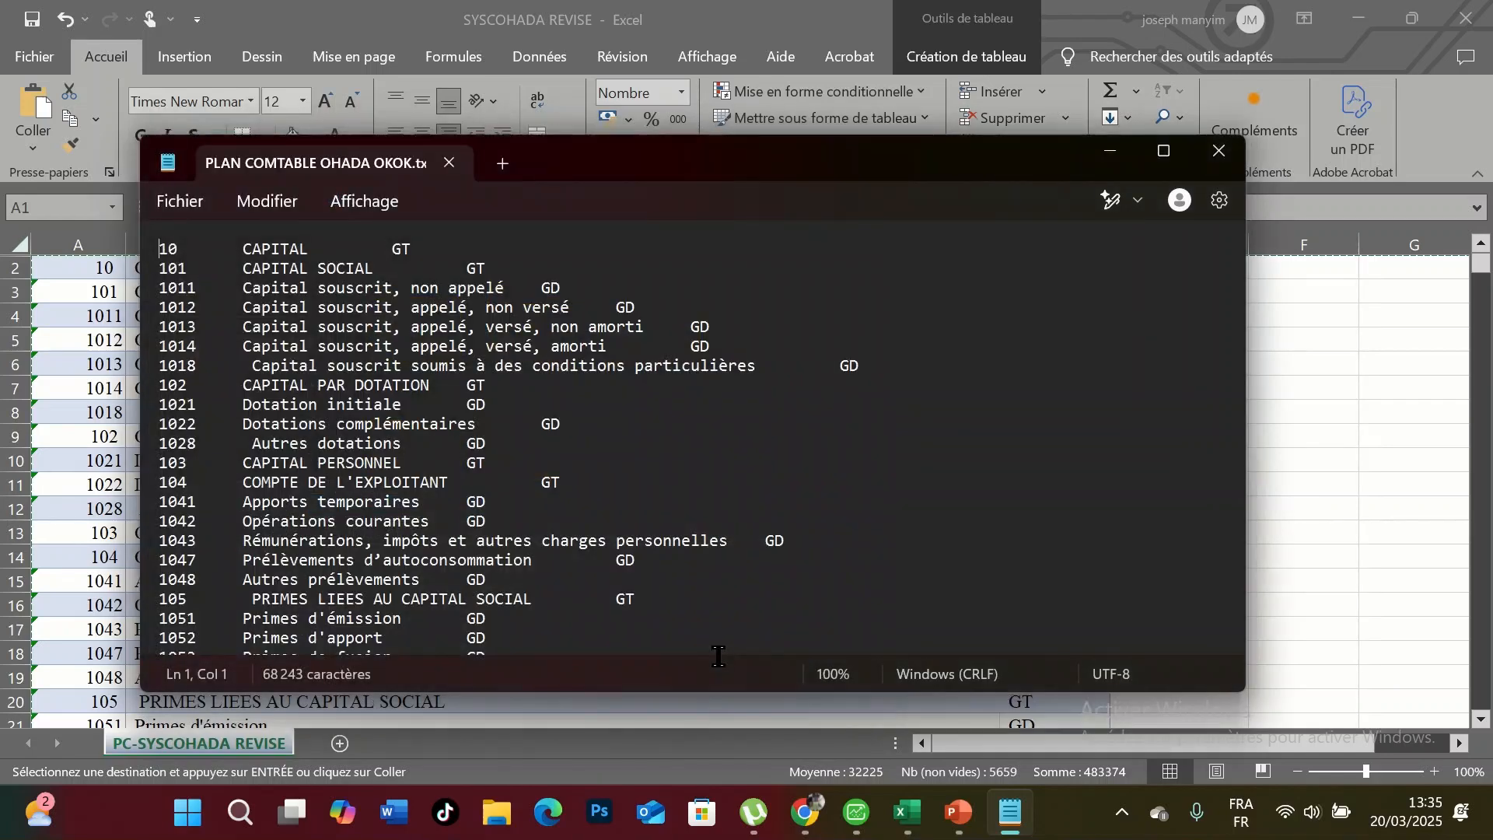
click(1217, 155)
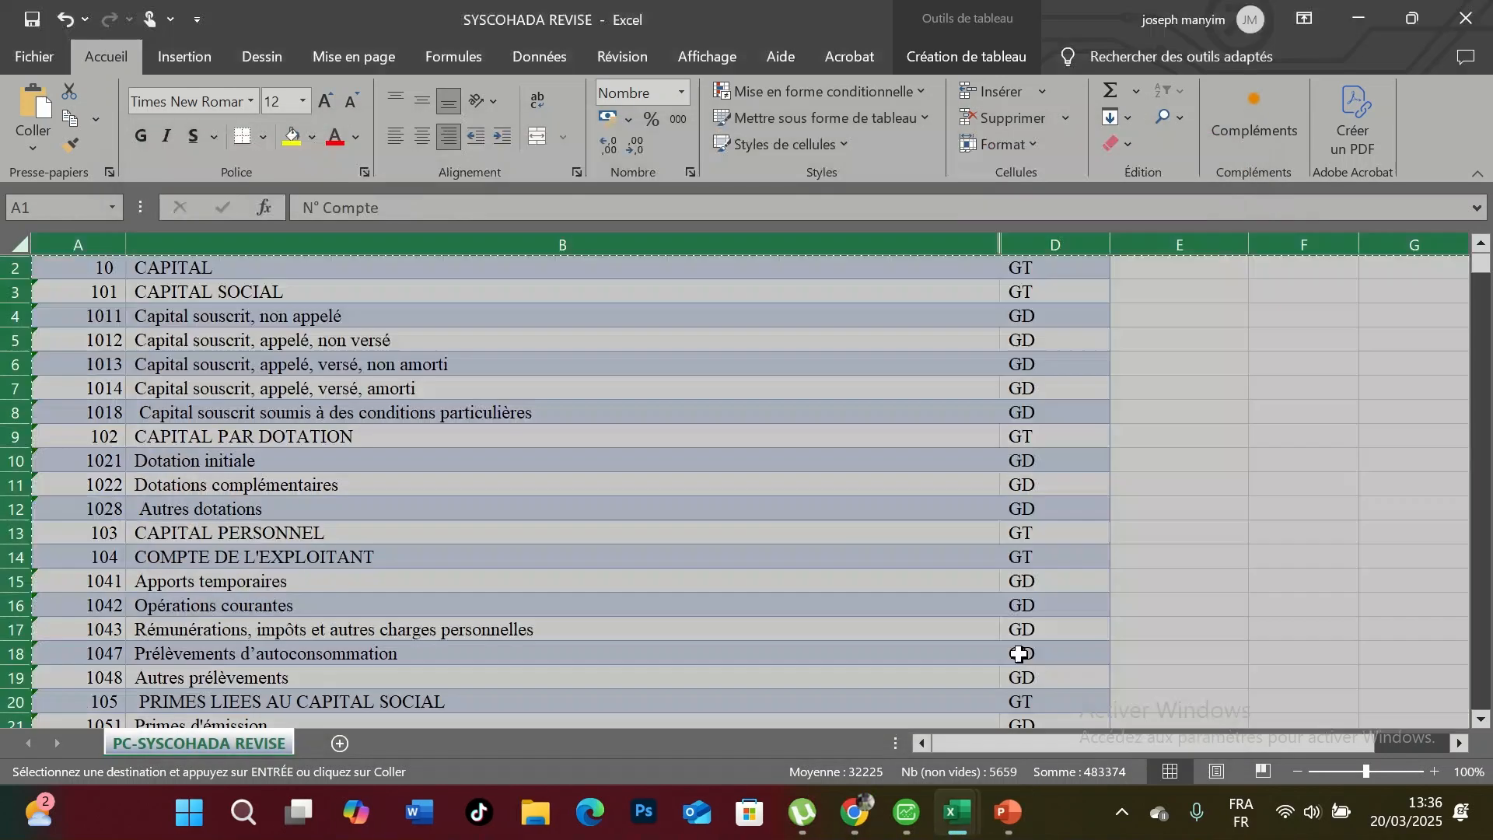
- Switch to Sage 100 Comptabilité and create a parameterised format file named "FORMAT IMPORT PLAN COPTABLE OKOK" on the Bureau
click(920, 826)
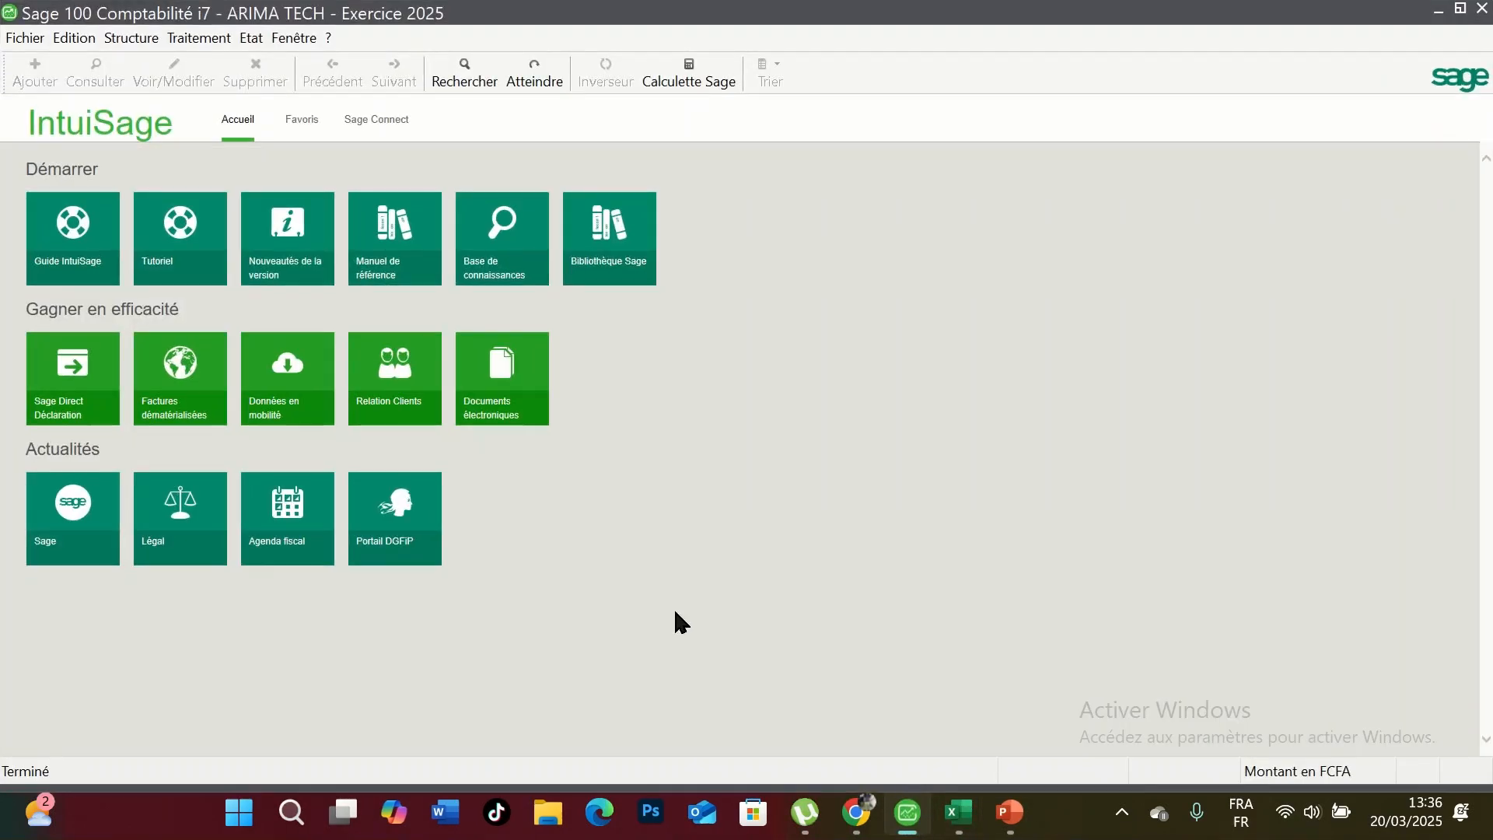
click(31, 43)
click(105, 256)
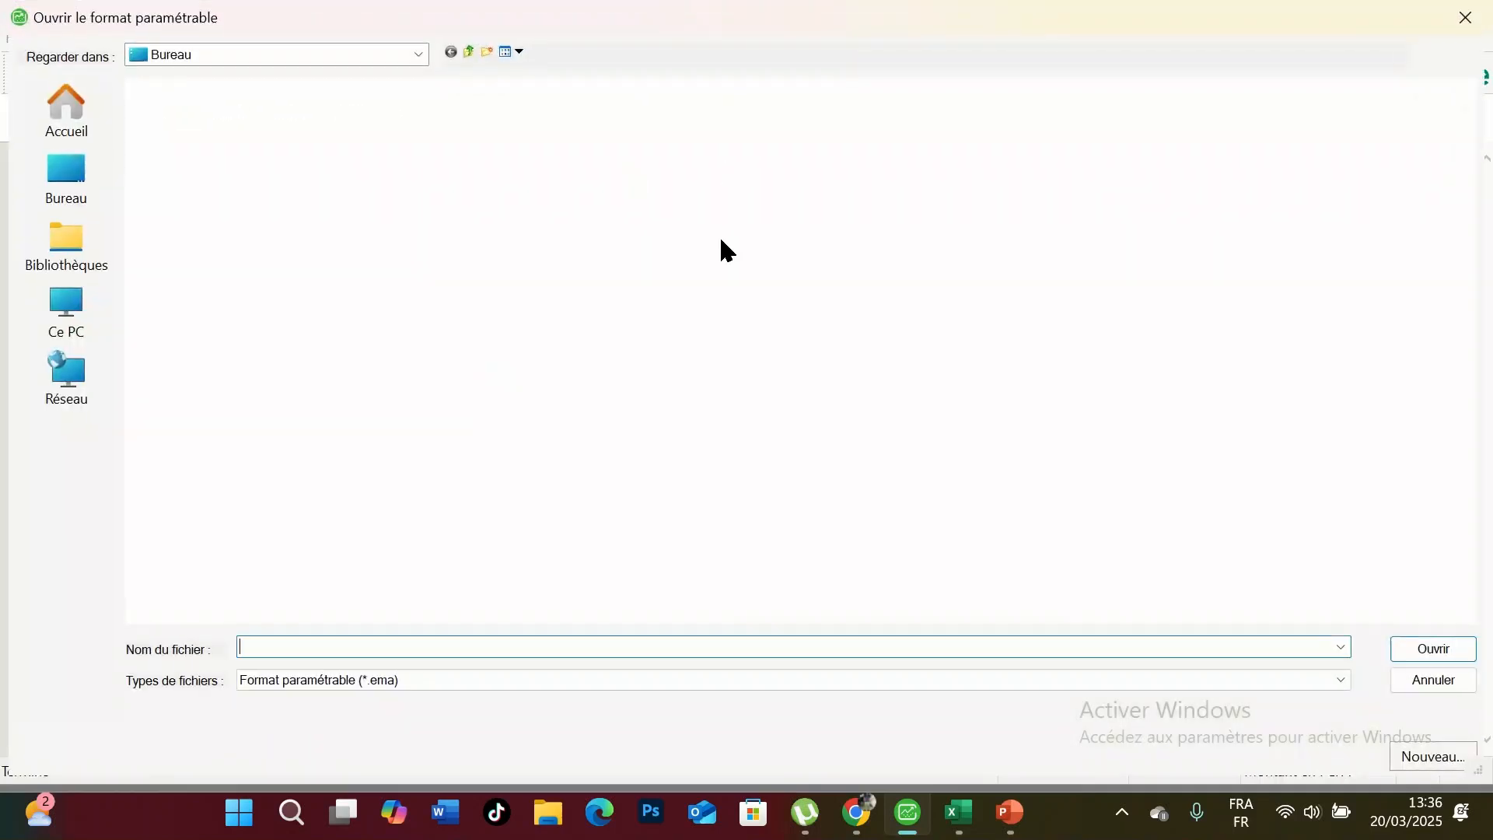
click(1429, 757)
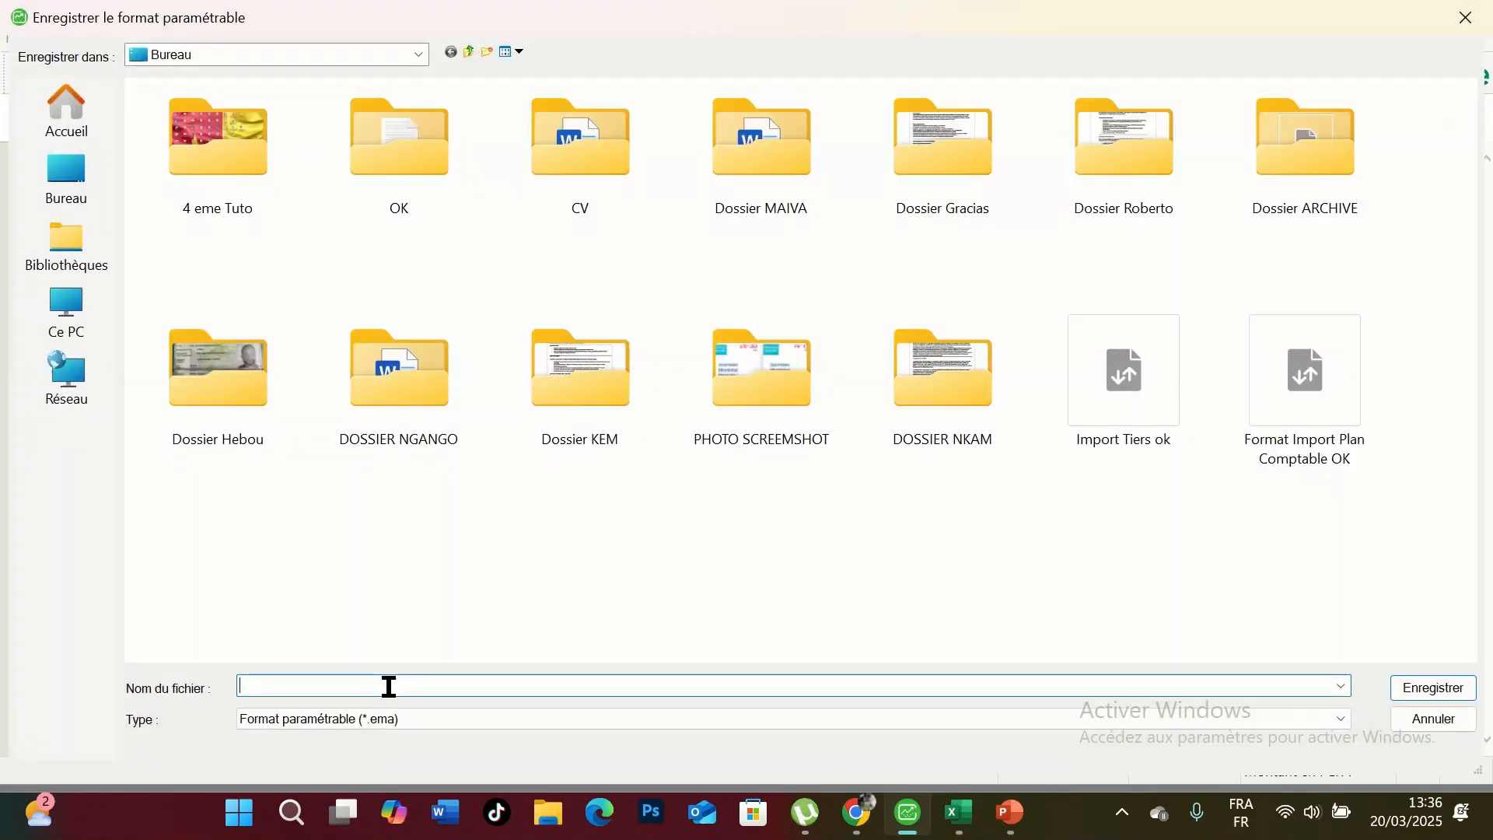
text(FORMAT)
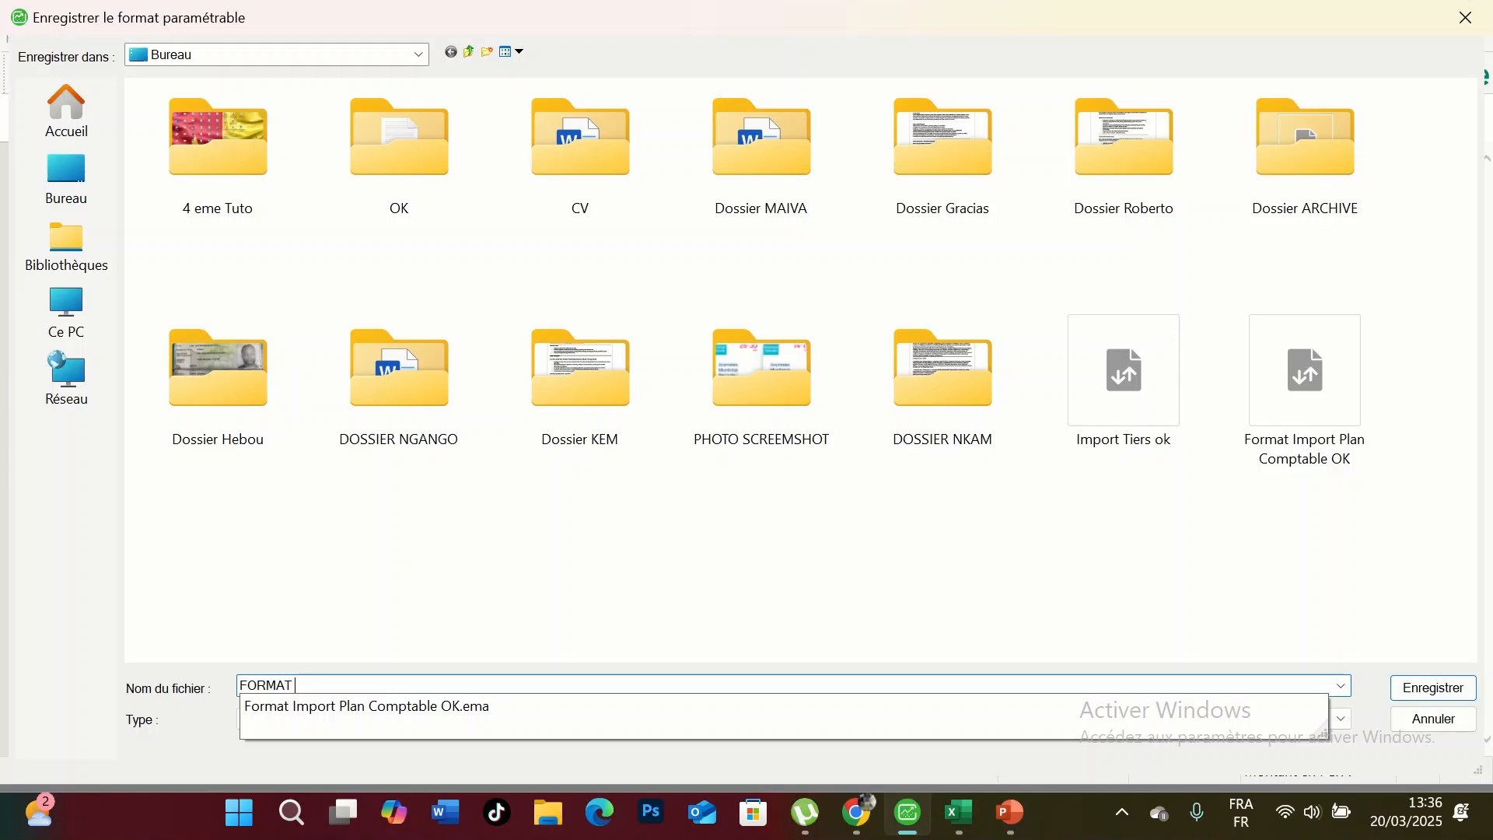
text( IMPORT PLAN COPTAB)
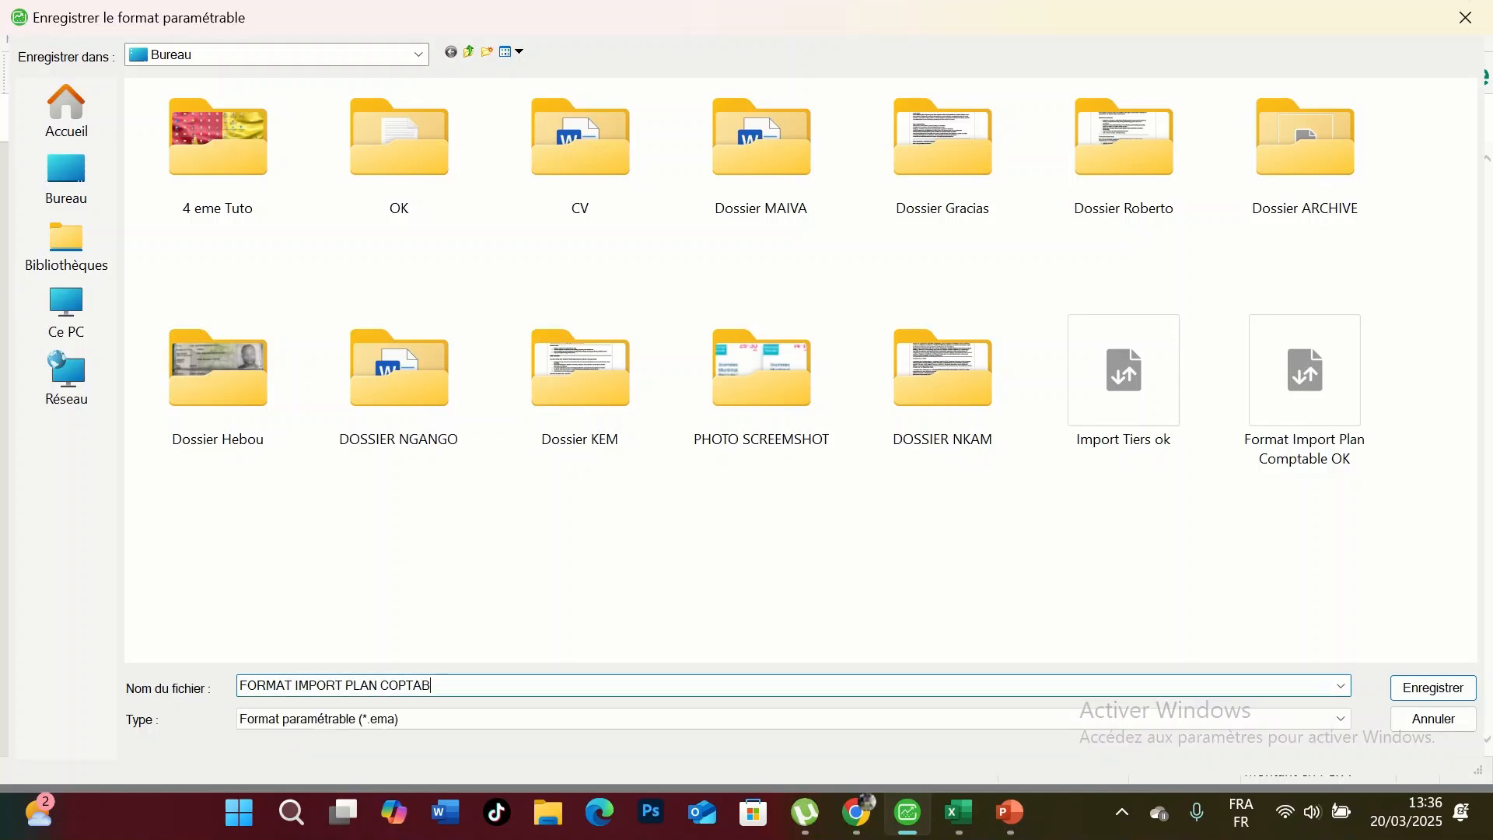
text(LE OKOK)
click(1433, 689)
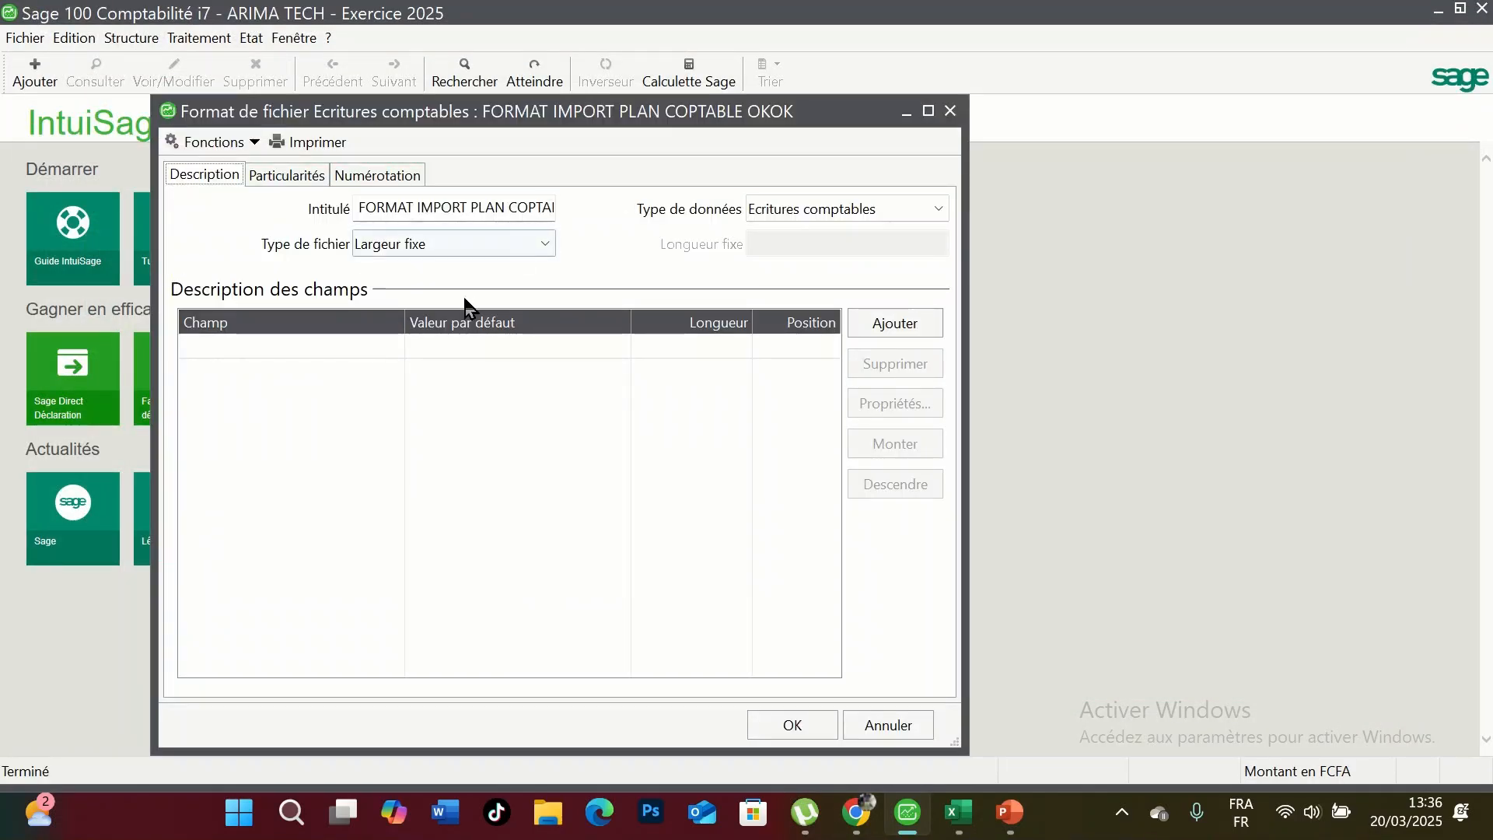
- Set the format's file type to Délimité and its data type to Comptes généraux/analytiques
click(550, 247)
click(489, 271)
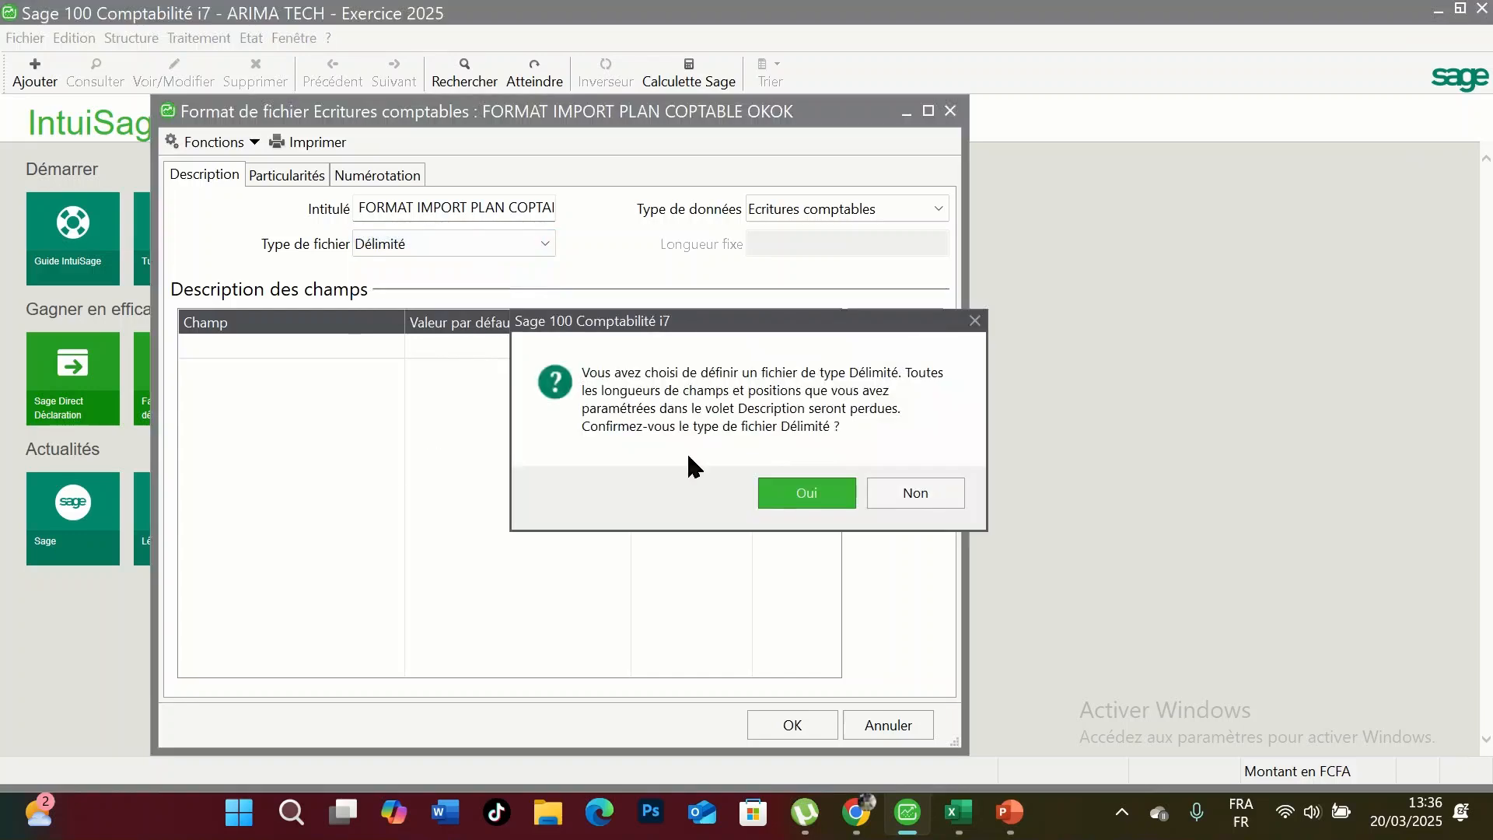
click(778, 501)
click(937, 209)
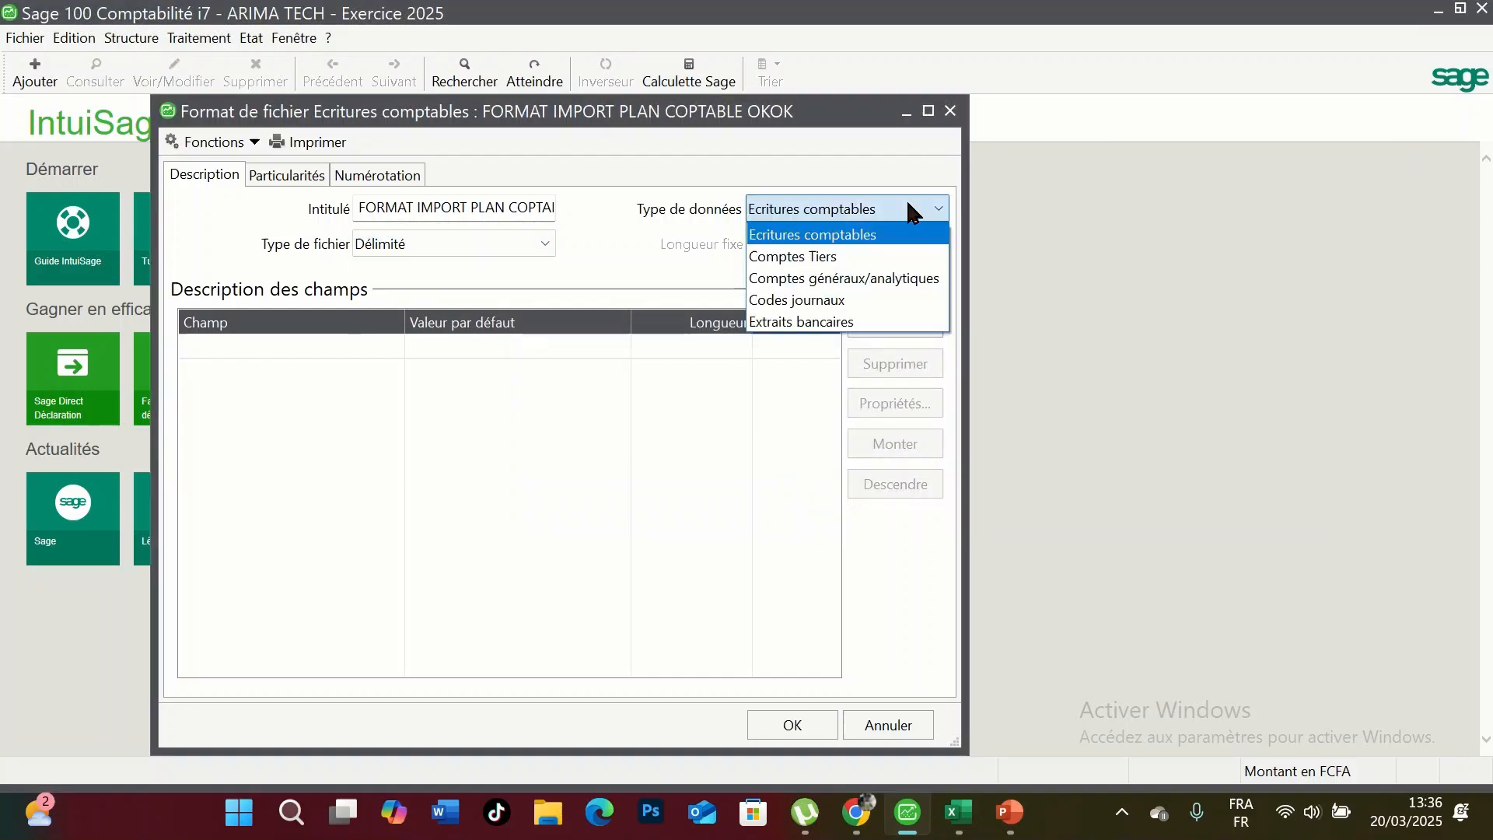
click(890, 280)
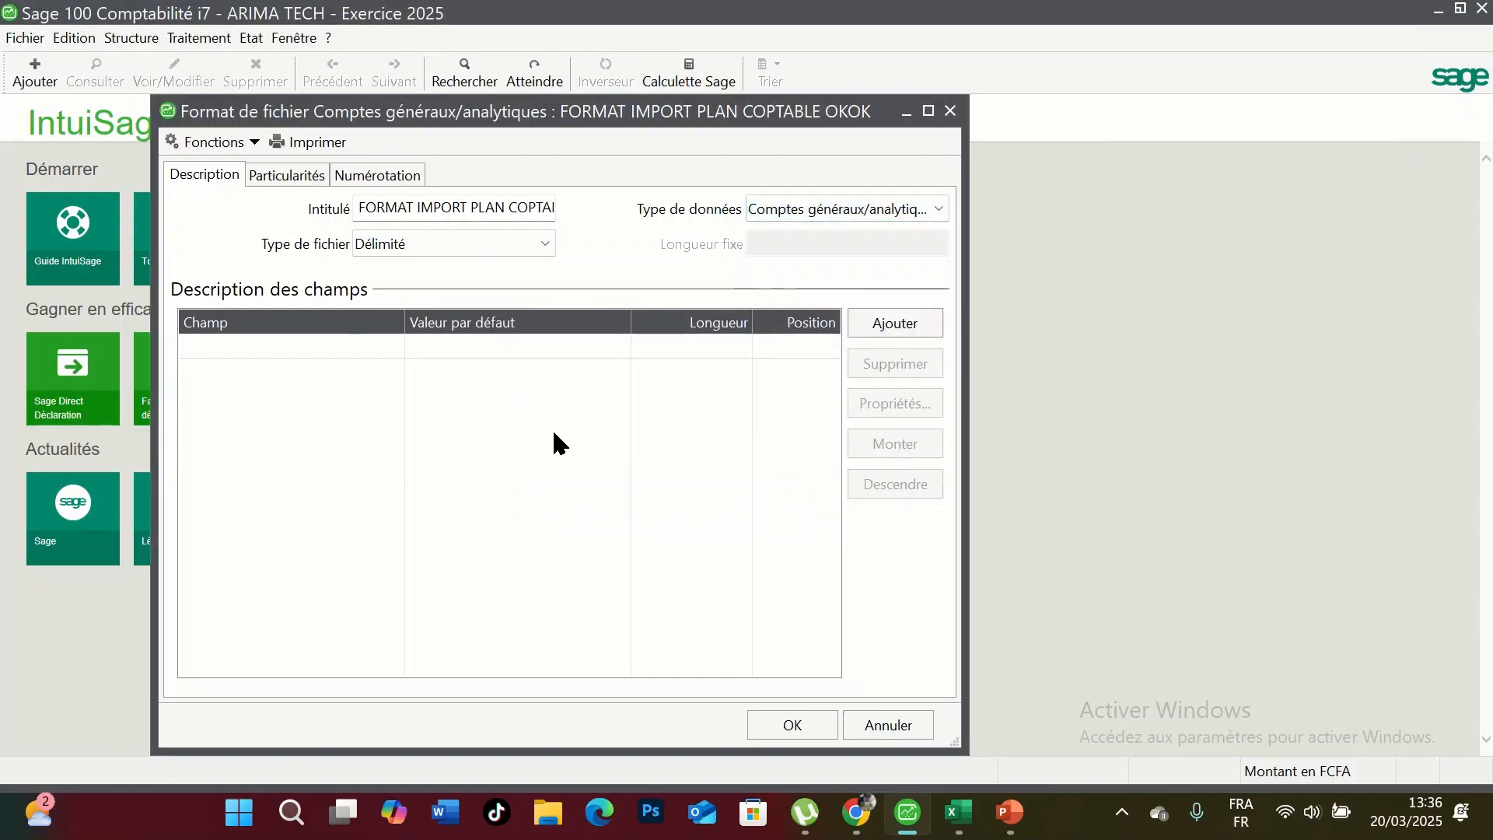
- Add the fields Numéro compte, Intitulé and Type, in that order, to the format's field description
click(895, 323)
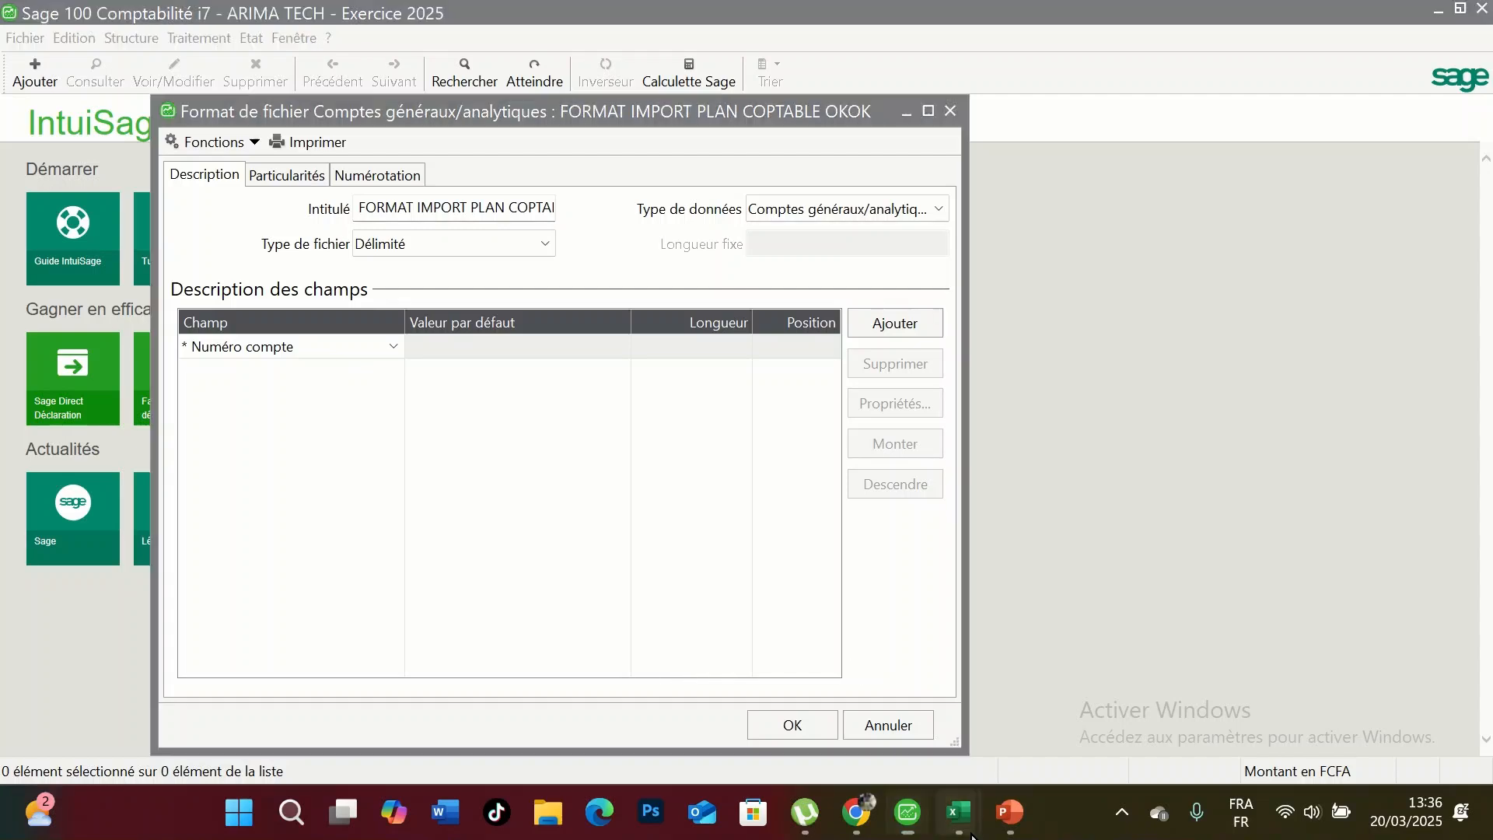
mouse_move(959, 813)
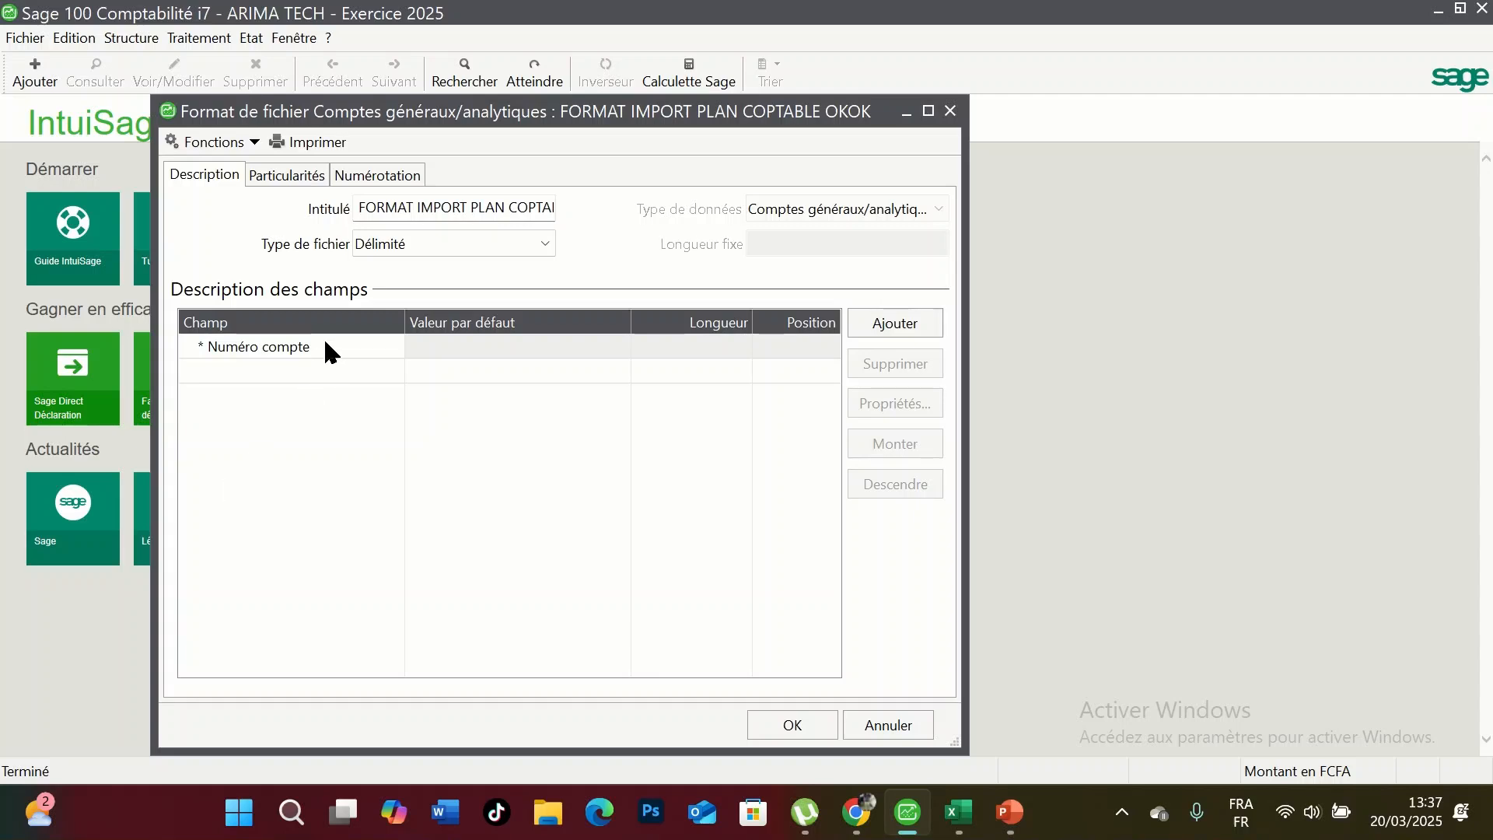
click(894, 324)
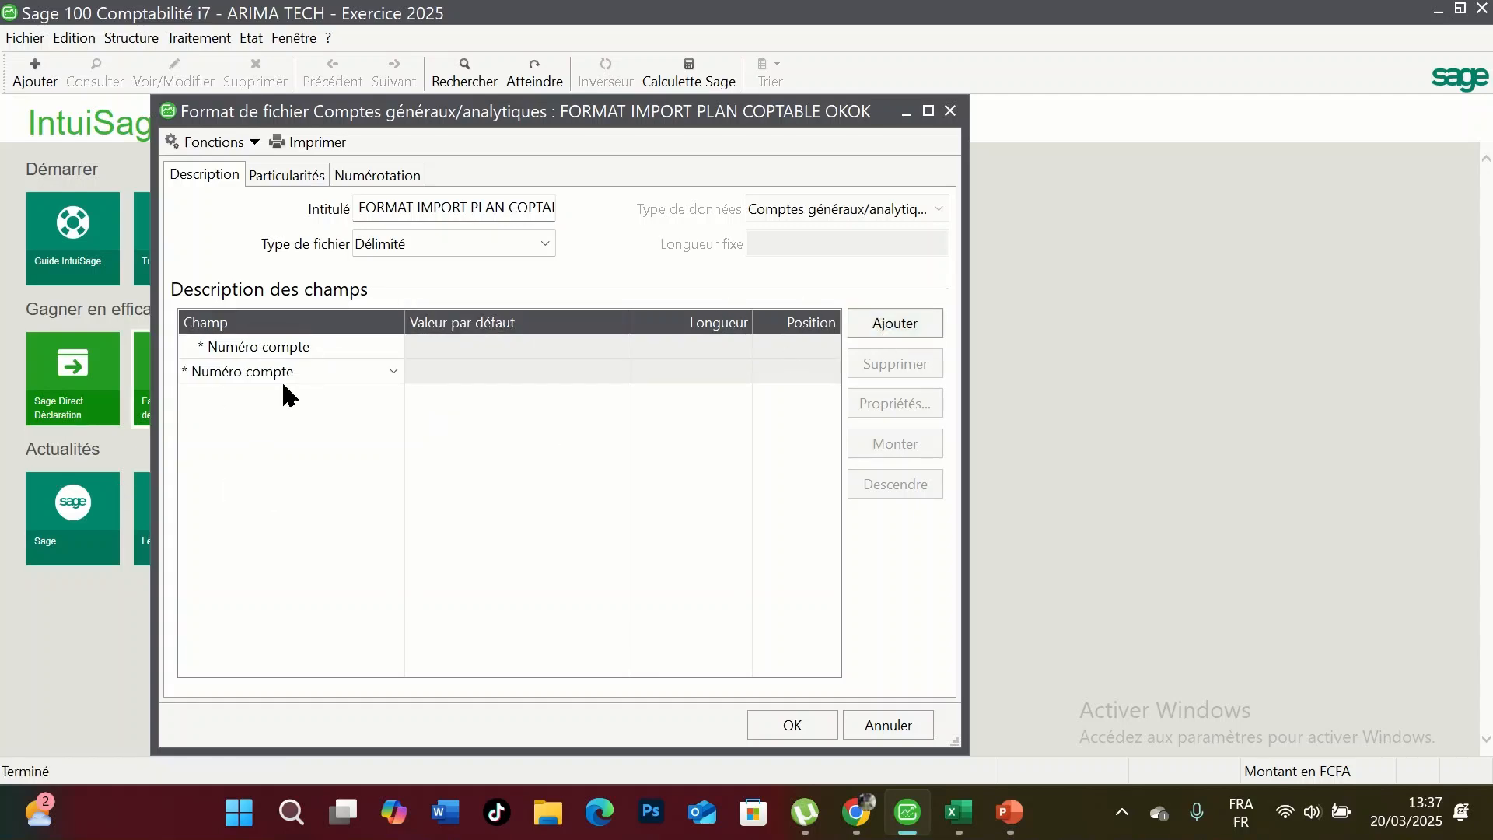
click(284, 376)
click(300, 398)
click(902, 322)
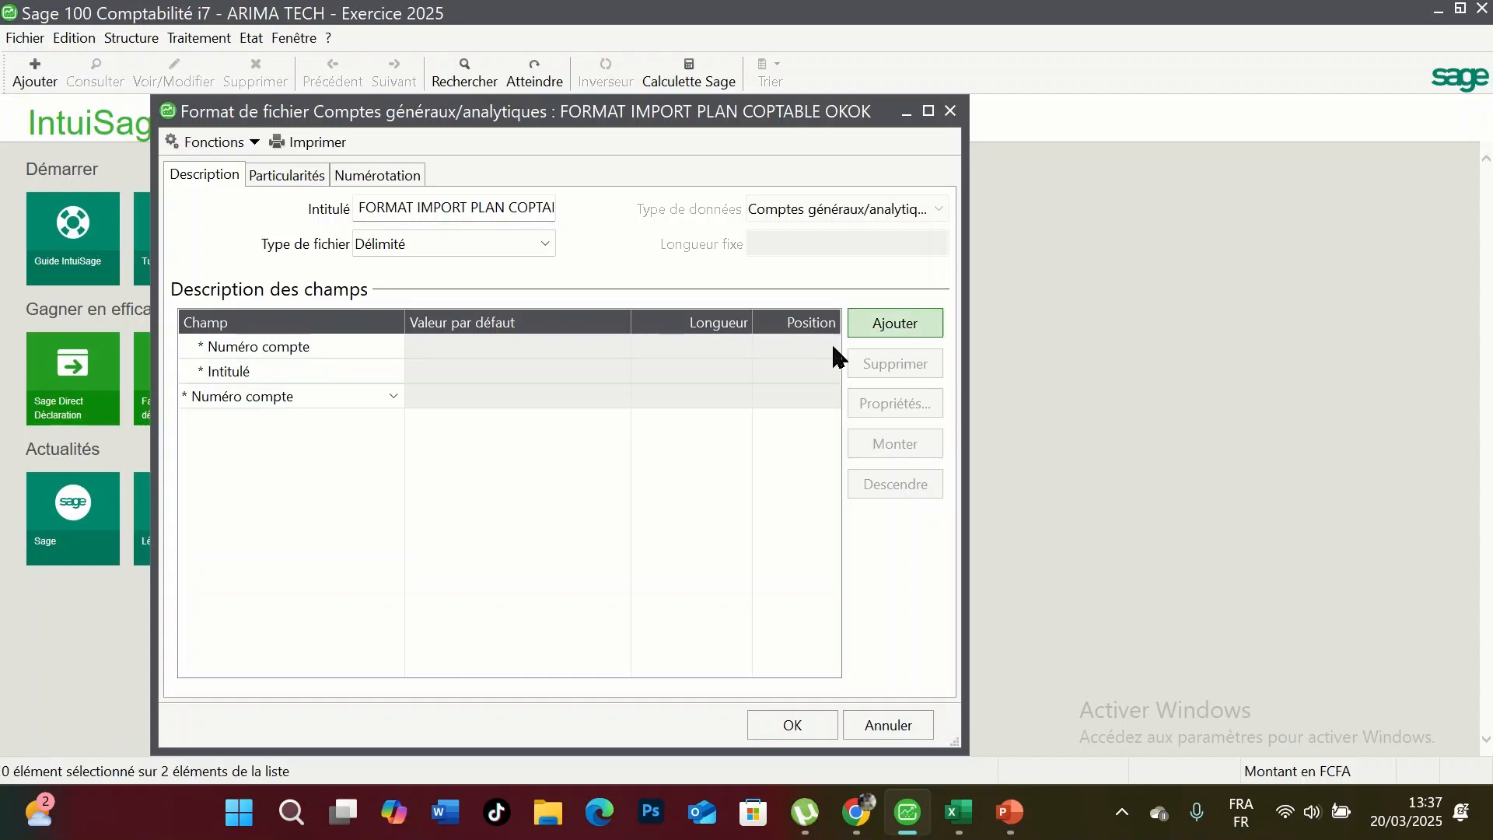
click(273, 398)
click(221, 489)
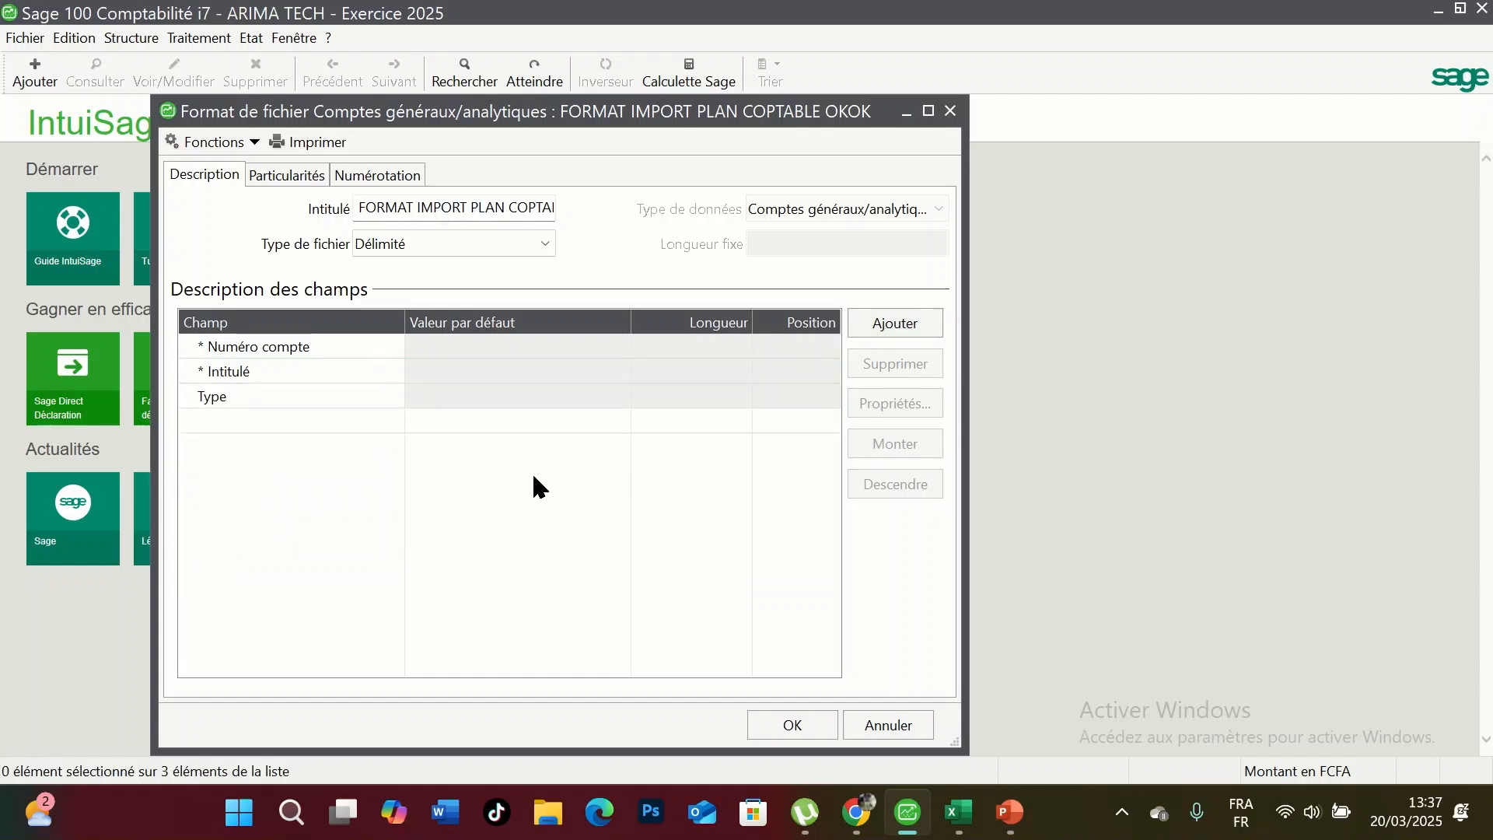
- Check the Type field's correspondence codes against column D of the SYSCOHADA REVISE workbook in Excel, and validate the format in Sage
click(259, 401)
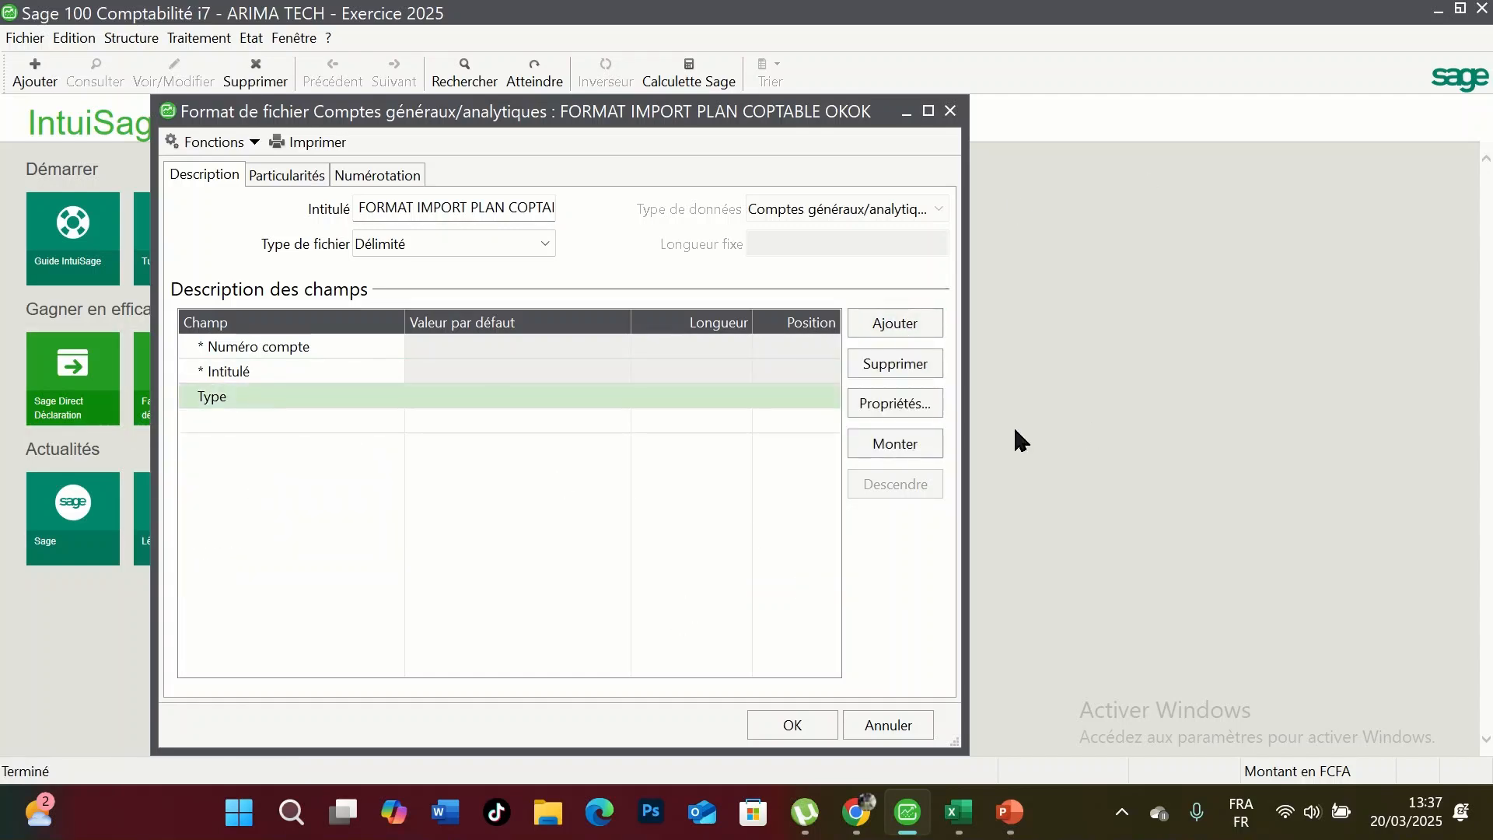
click(902, 403)
click(635, 244)
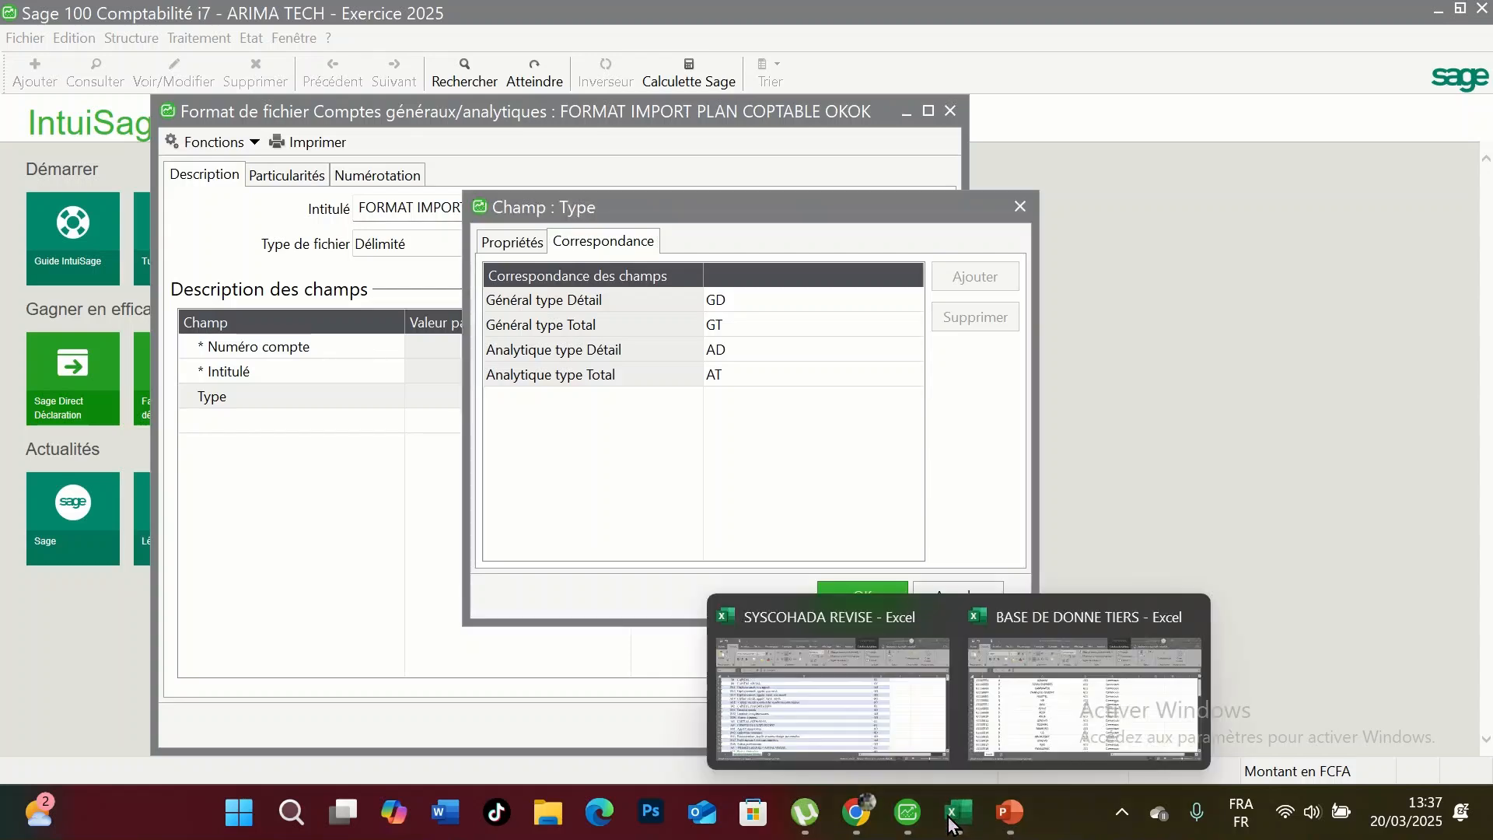
click(863, 669)
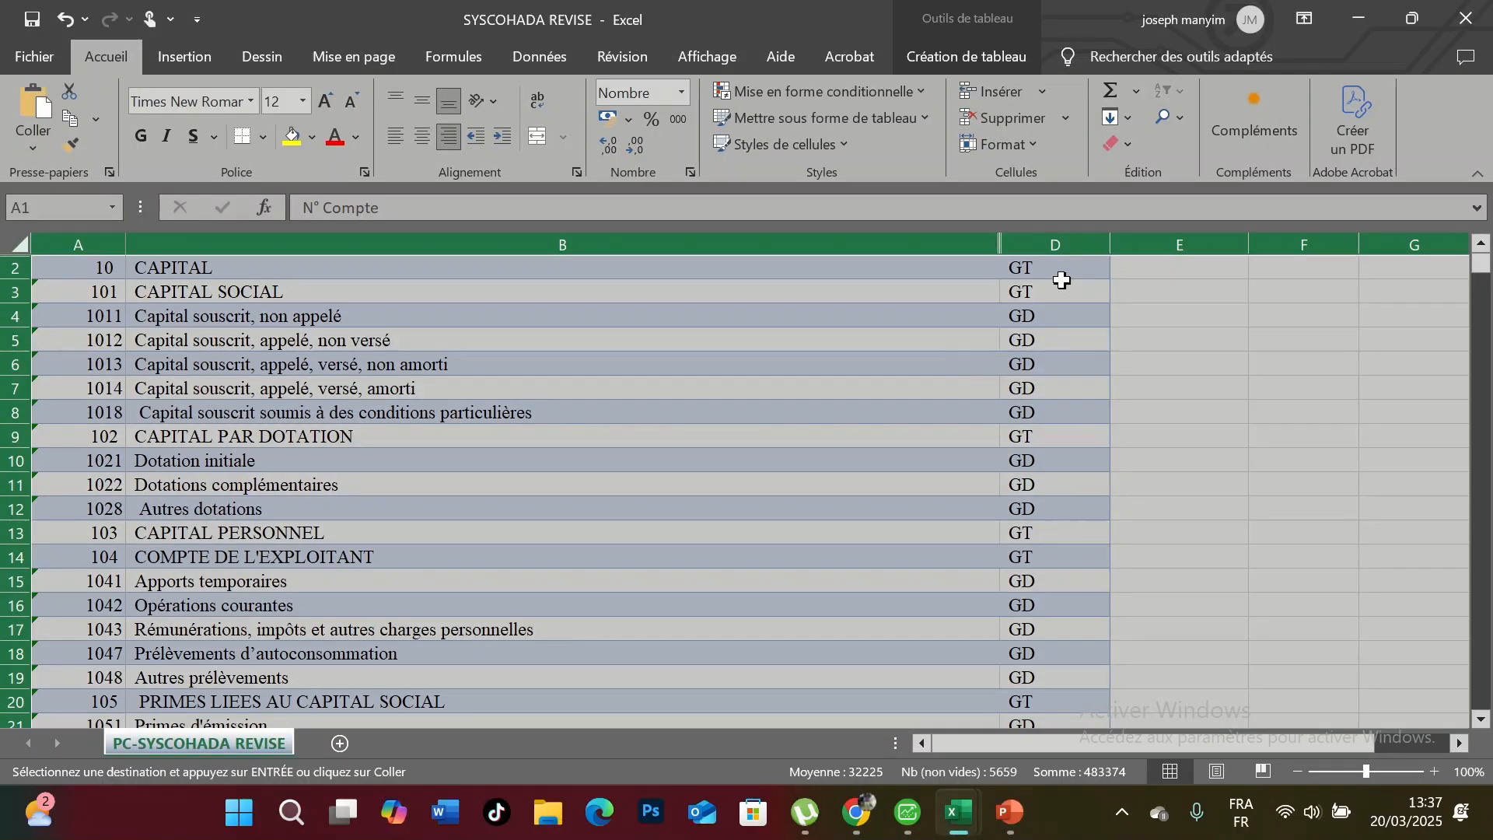
click(1063, 281)
click(1026, 336)
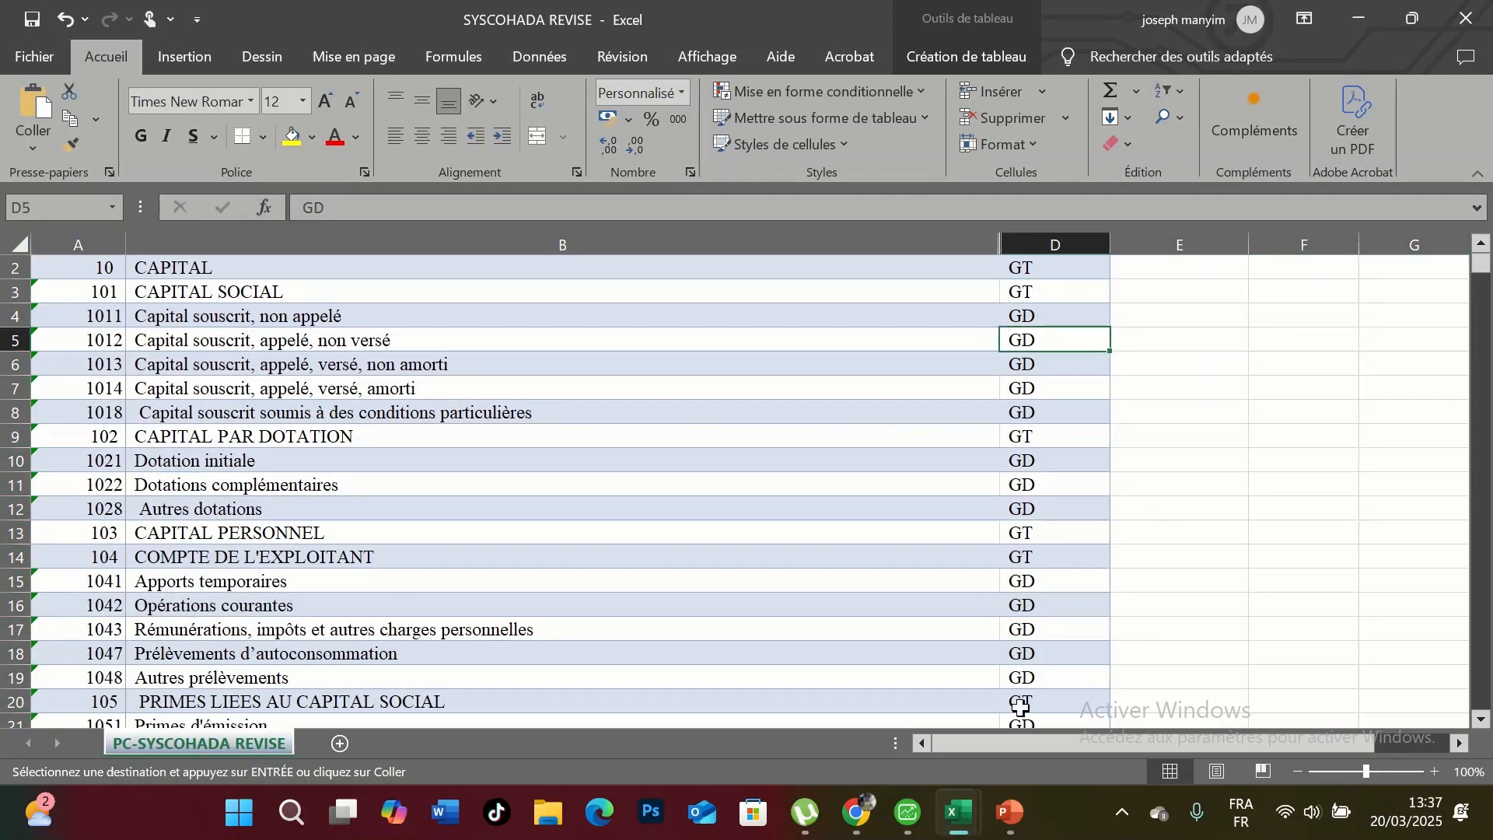
click(908, 812)
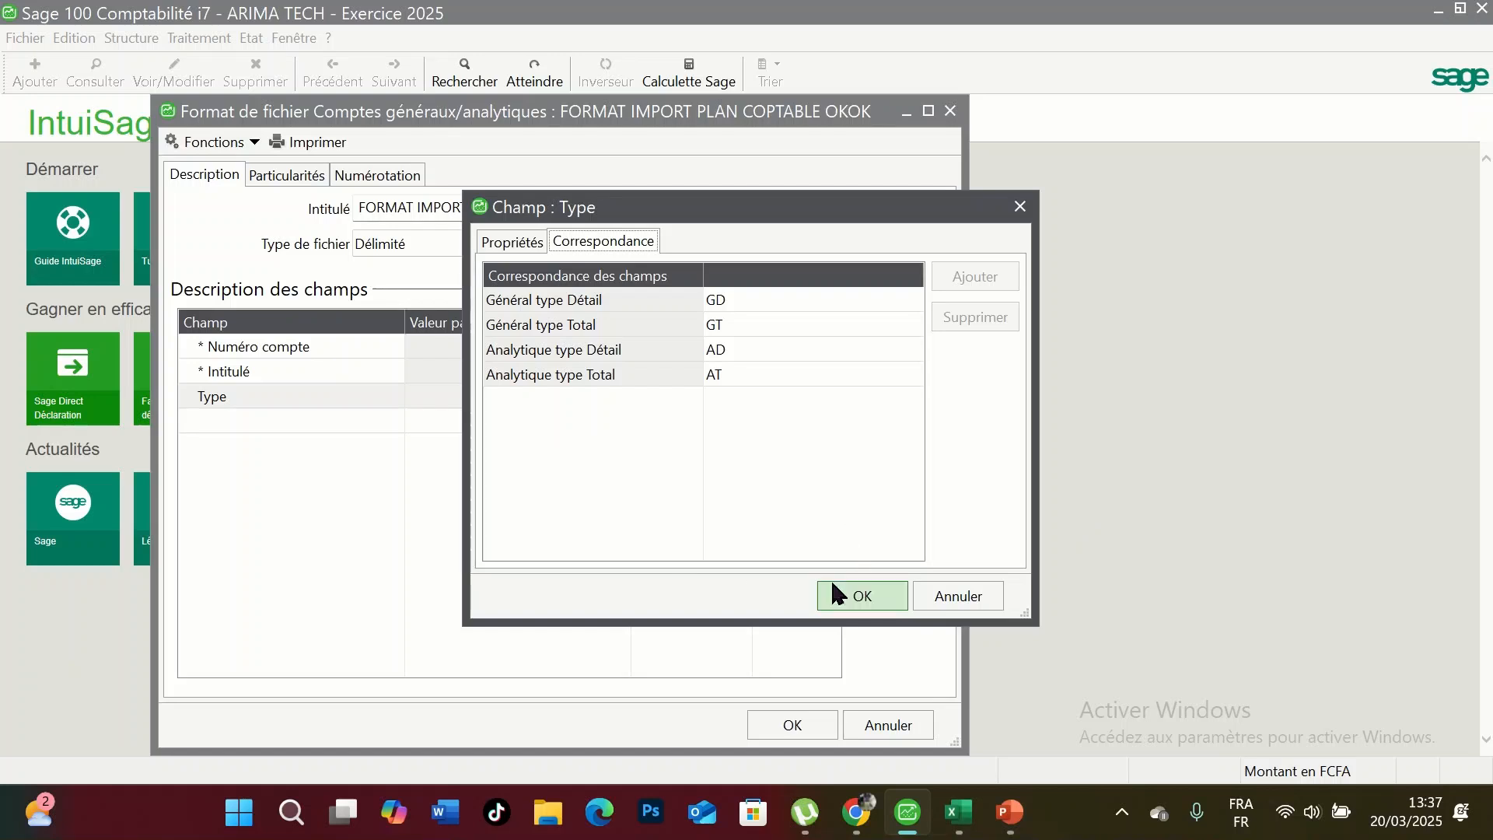
click(844, 596)
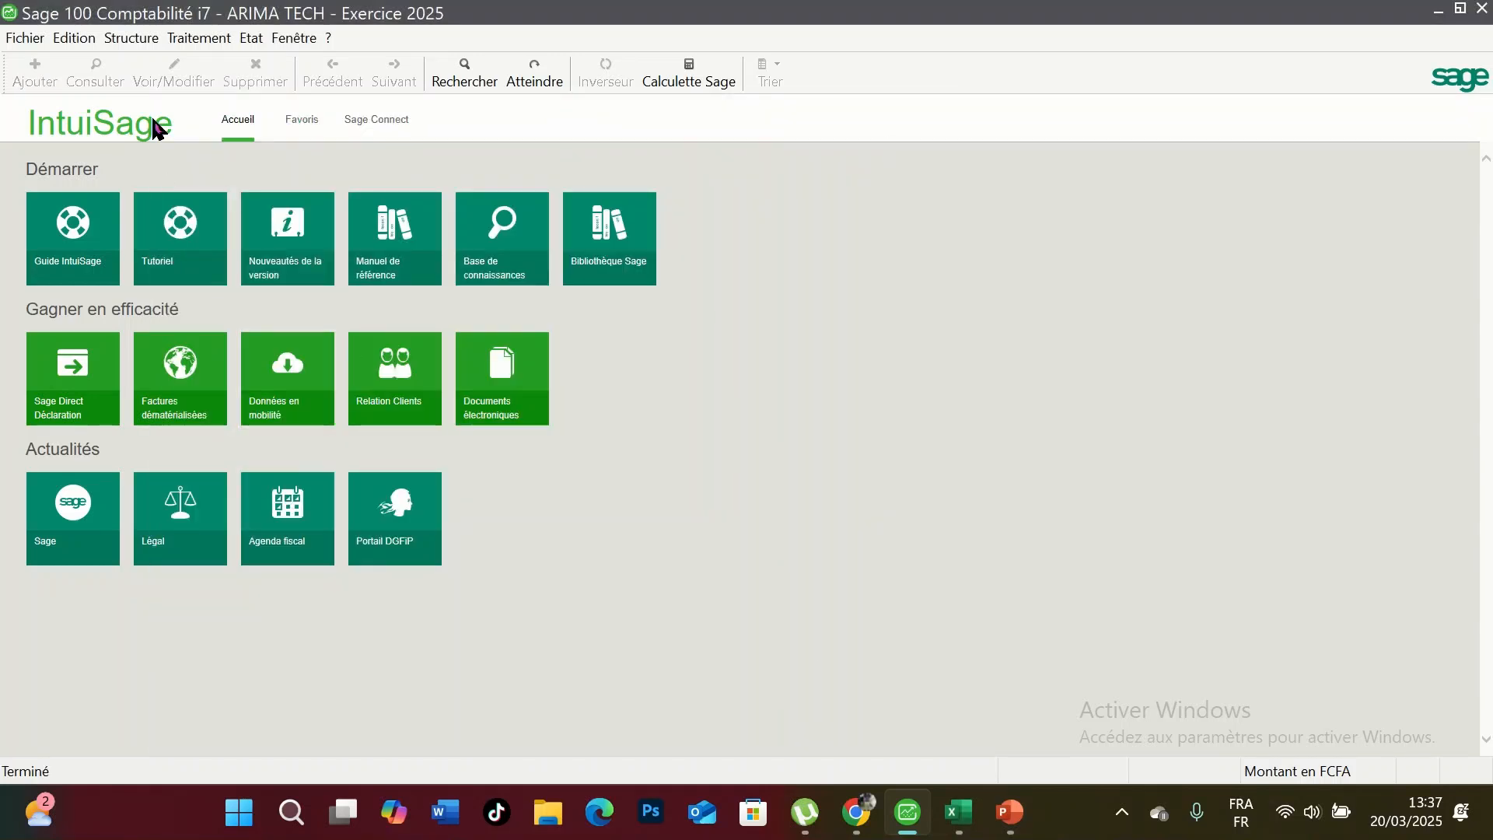
- Import the text file PLAN COMTABLE OHADA OKOK using the parameterised format FORMAT IMPORT PLAN COPTABLE OKOK
click(17, 39)
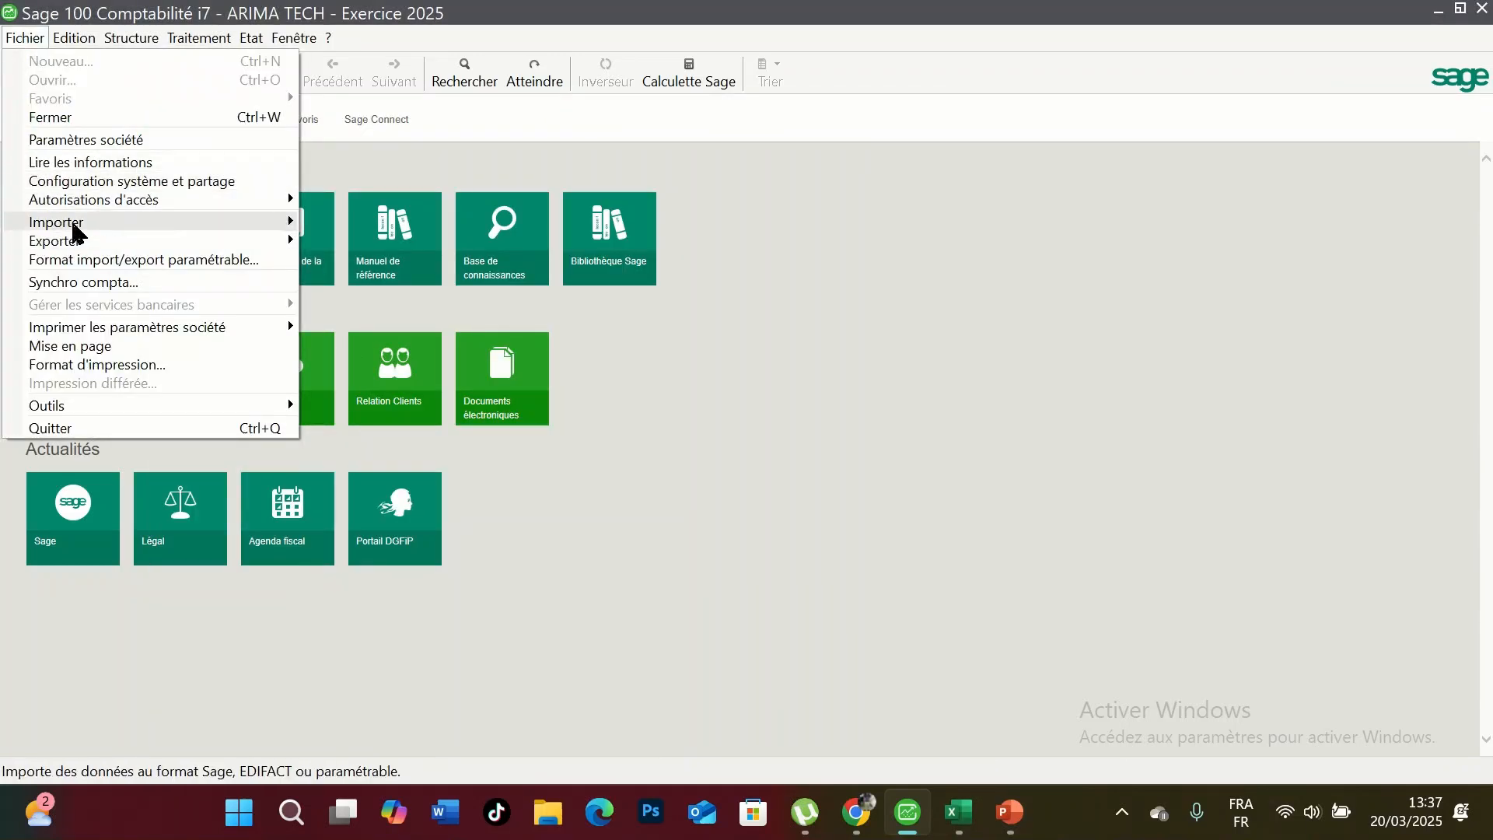
mouse_move(82, 229)
click(353, 241)
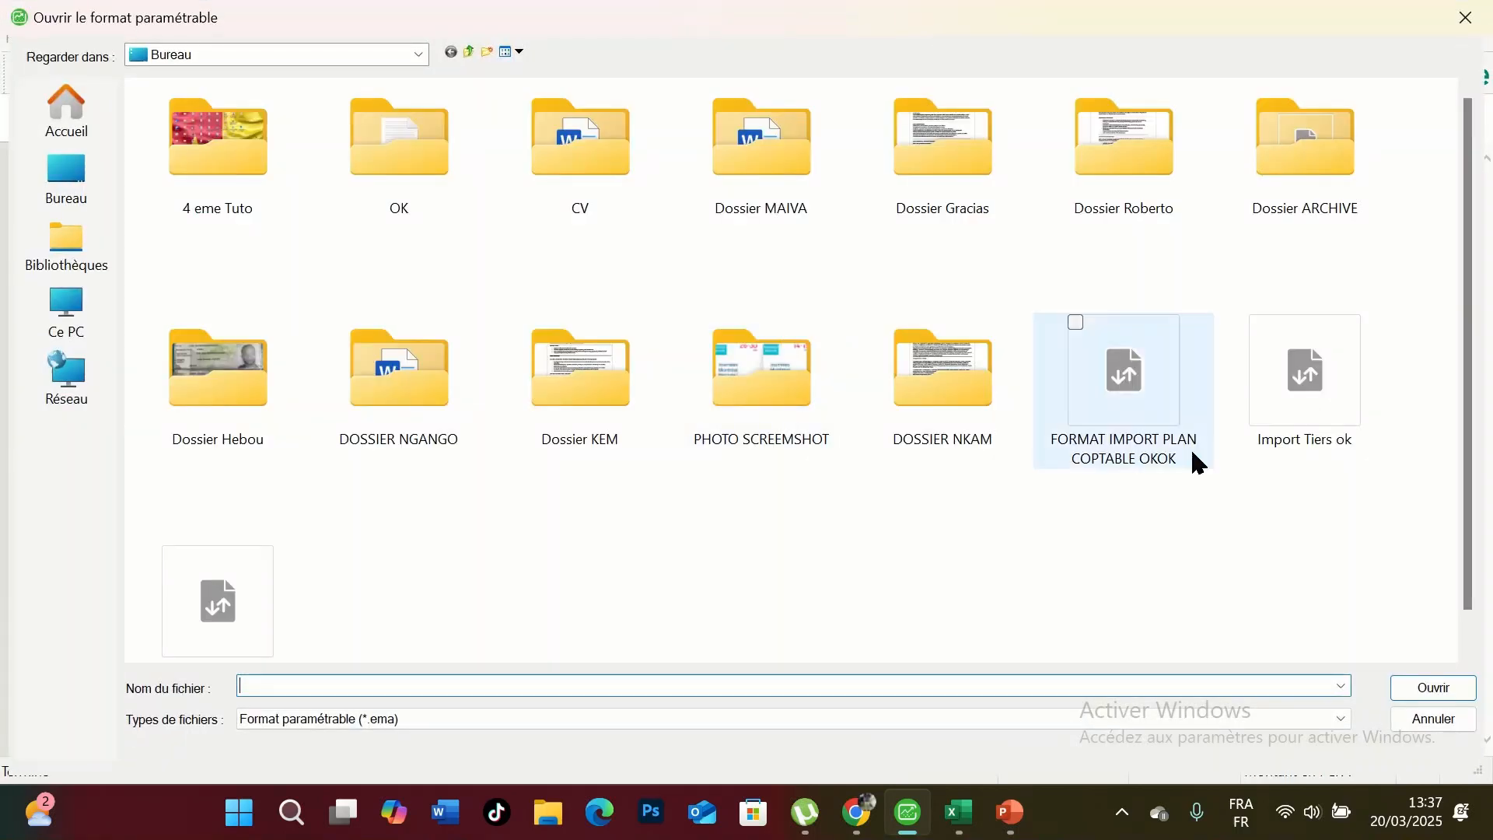
double_click(1136, 404)
double_click(1082, 432)
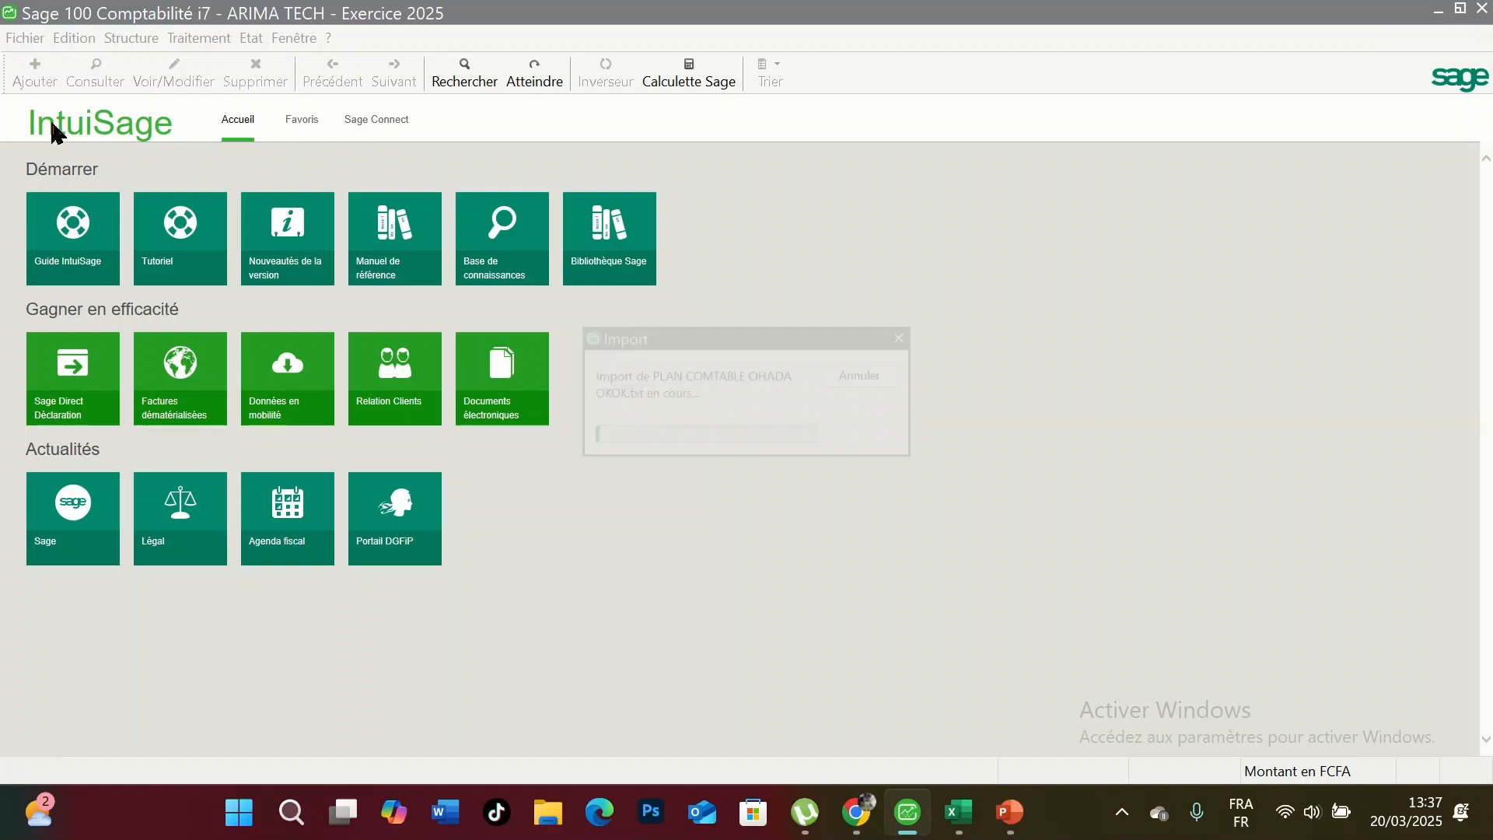
click(931, 496)
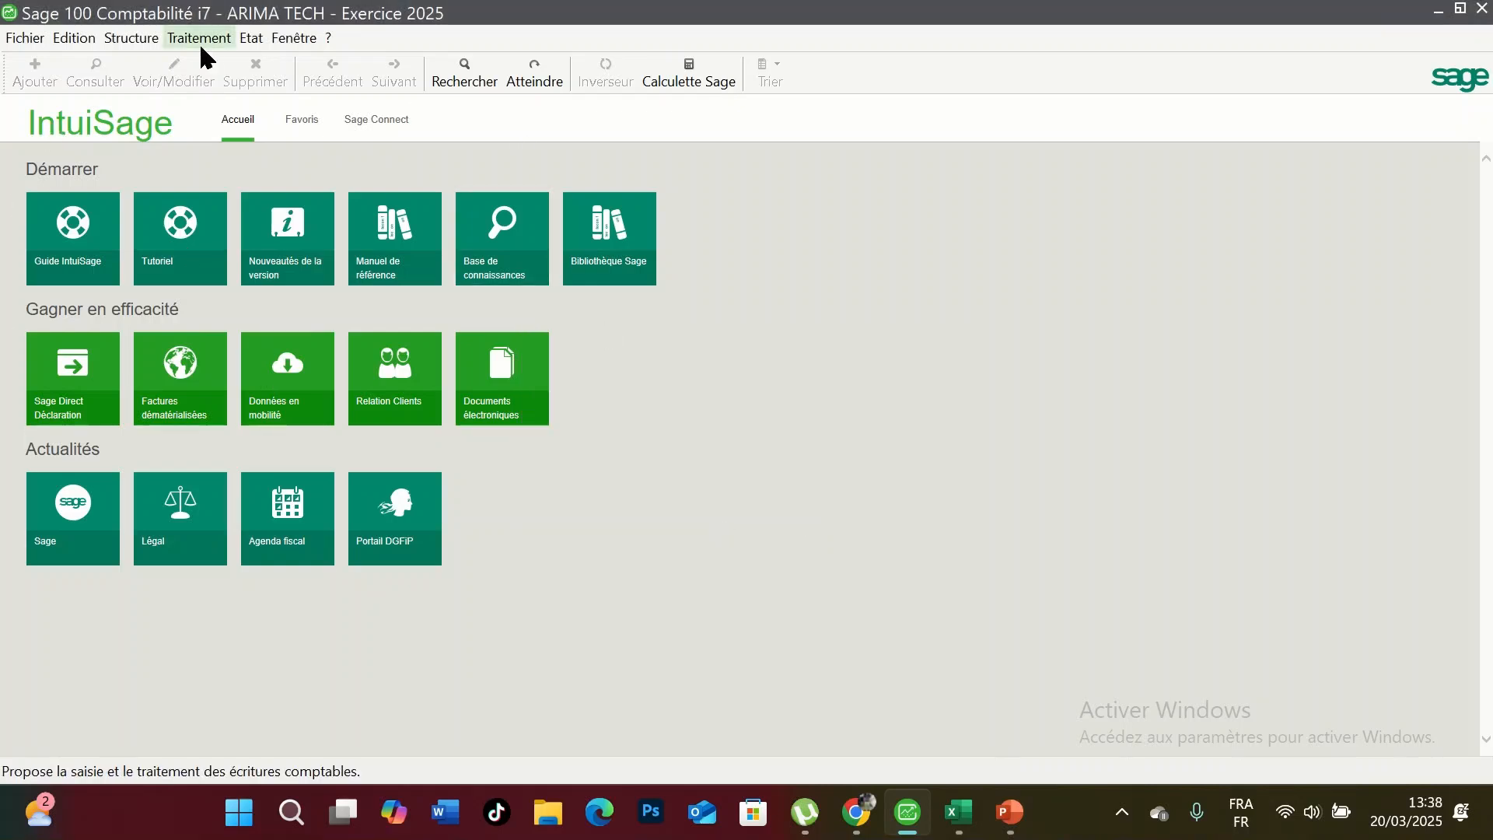
- Open the Plan Comptable list, examine the imported account numbers, titles and types at full size, and close it
click(106, 40)
click(140, 61)
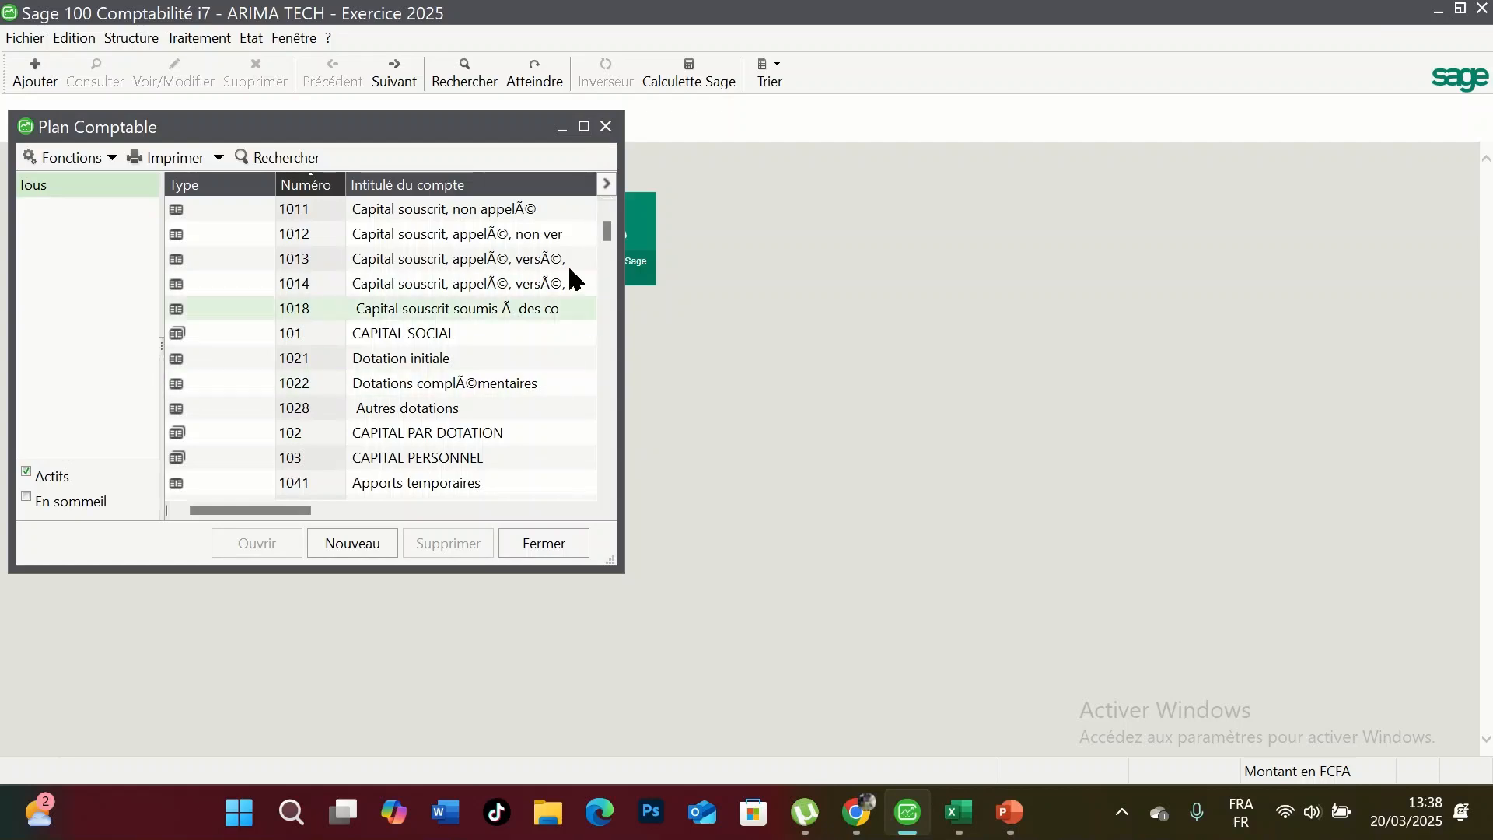
click(583, 127)
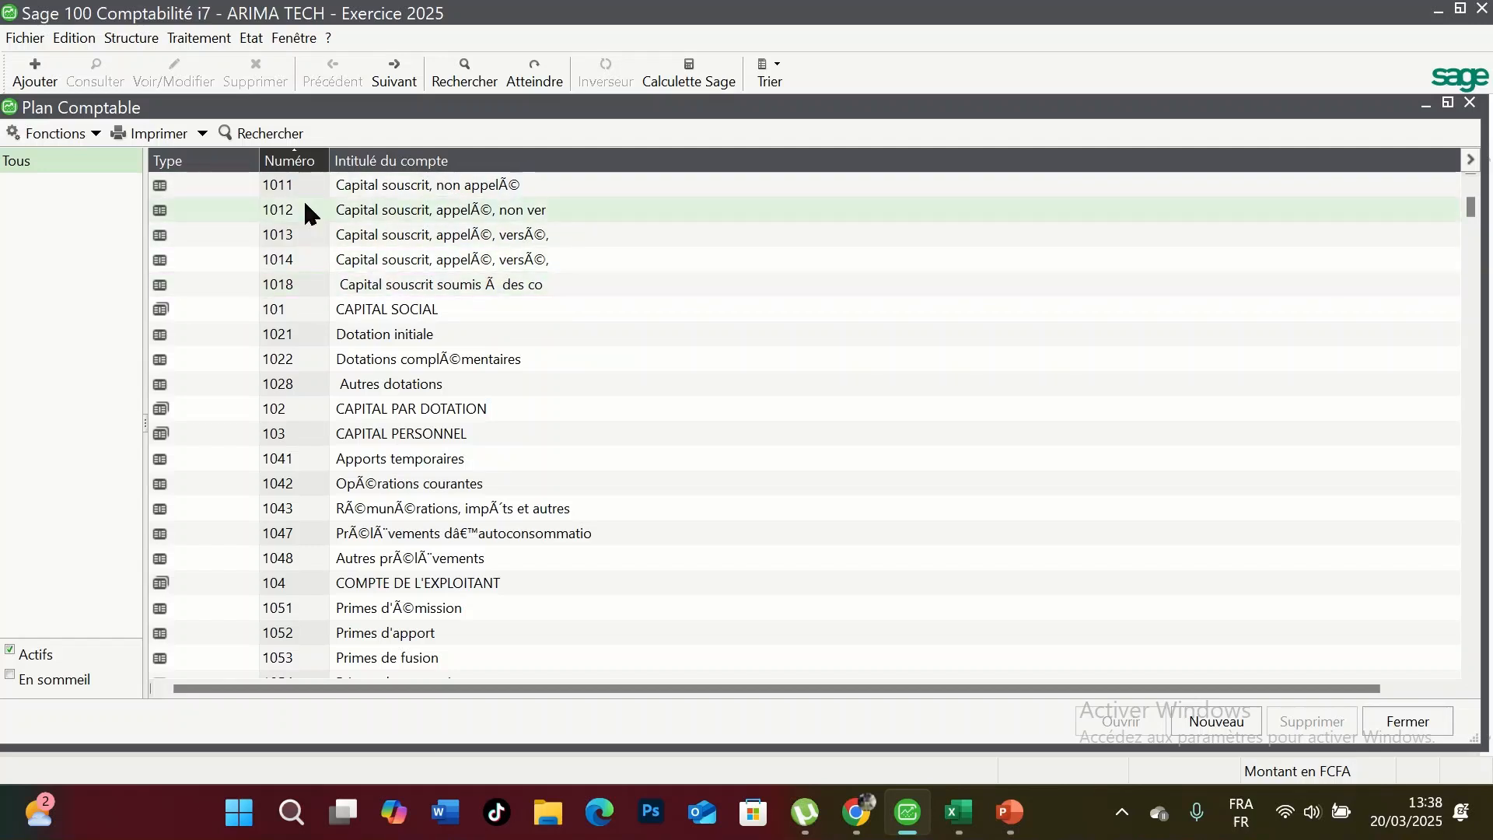
click(432, 311)
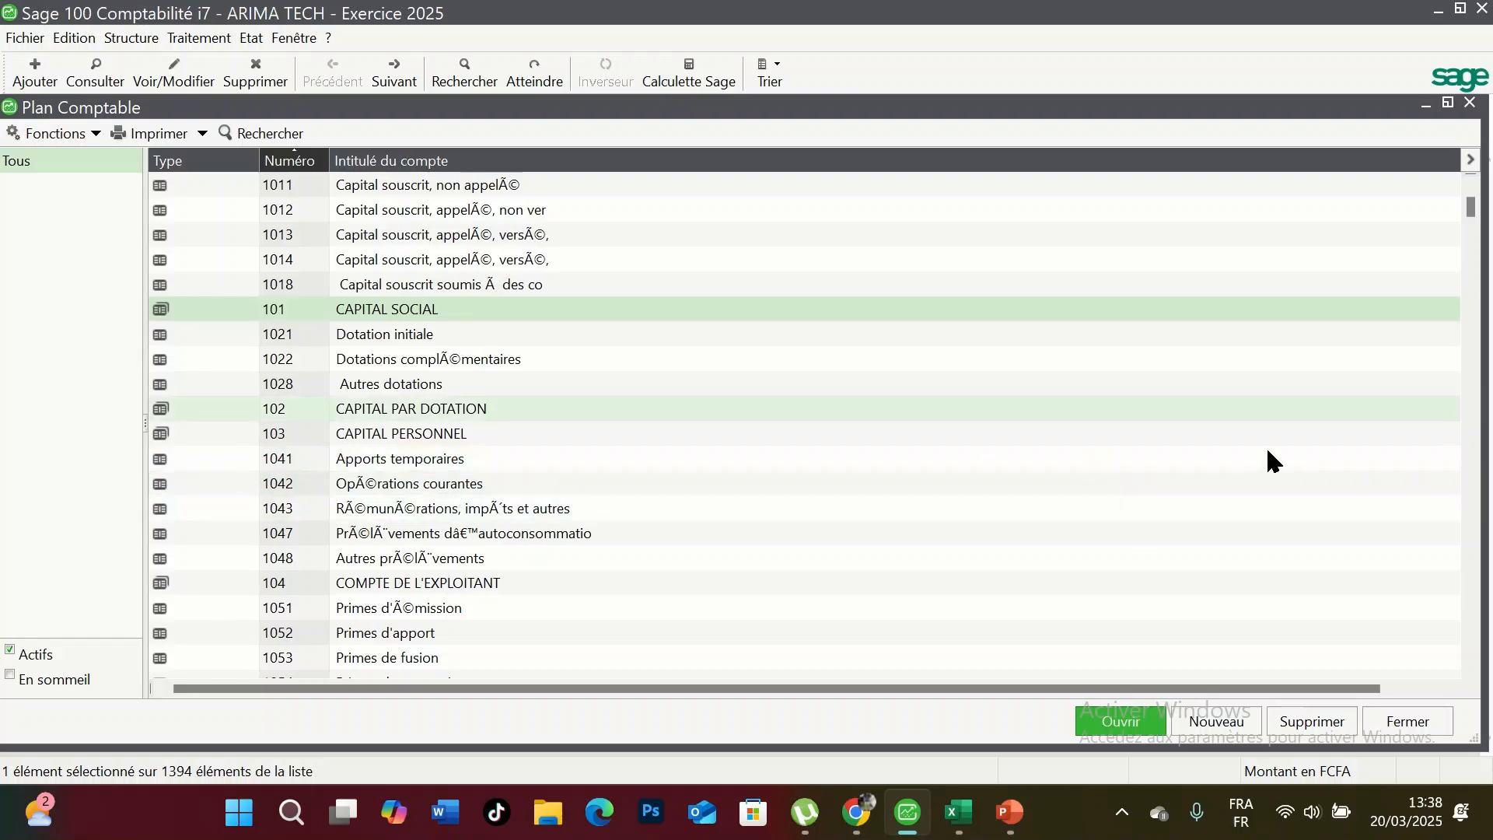
click(1407, 721)
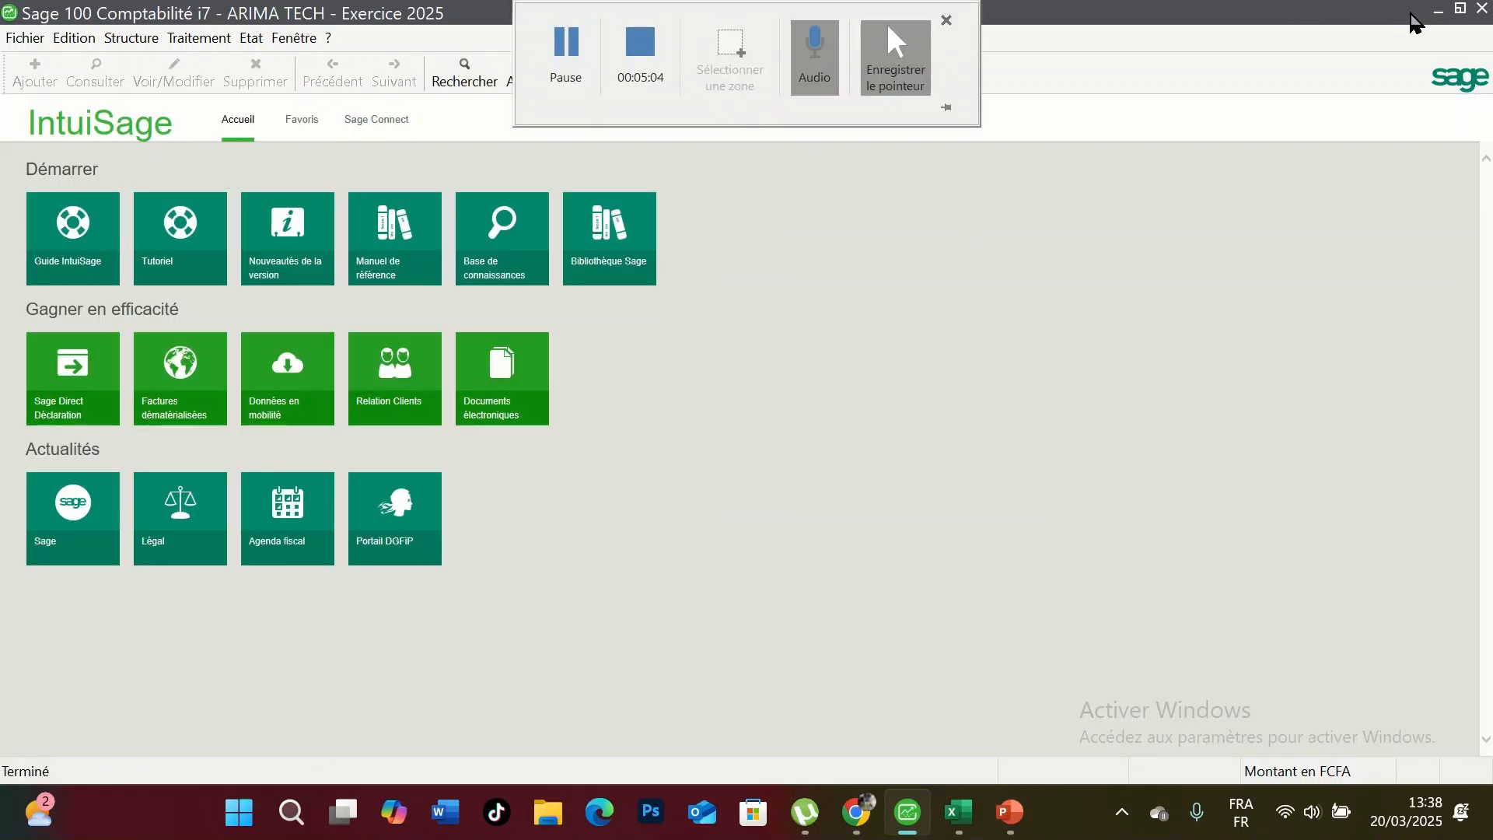
- Switch to the desktop, open the BASE DE DONNE TIERS workbook in Excel and look through its third-party rows
click(1438, 10)
click(1358, 19)
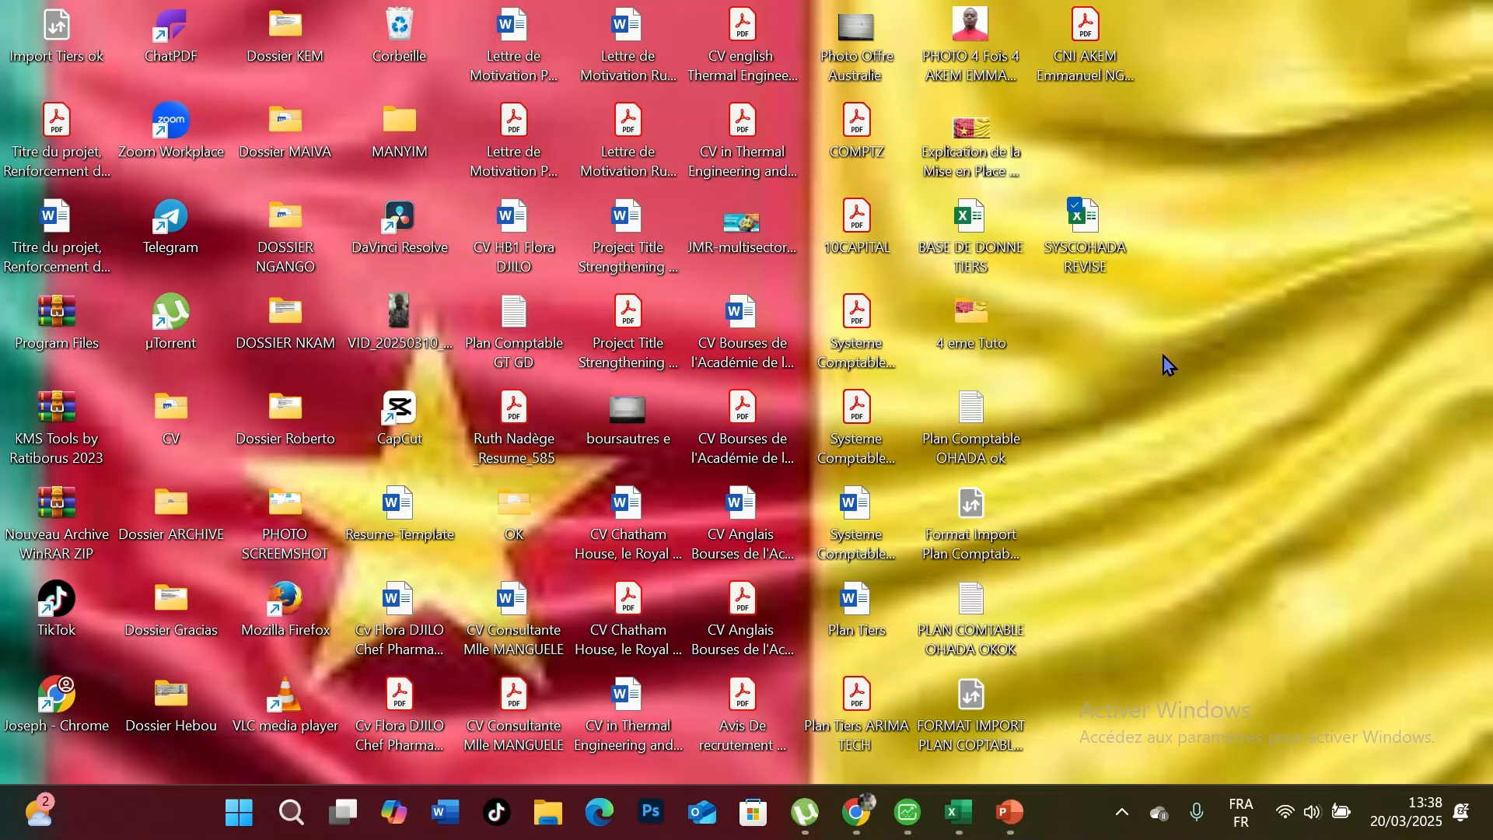
double_click(999, 247)
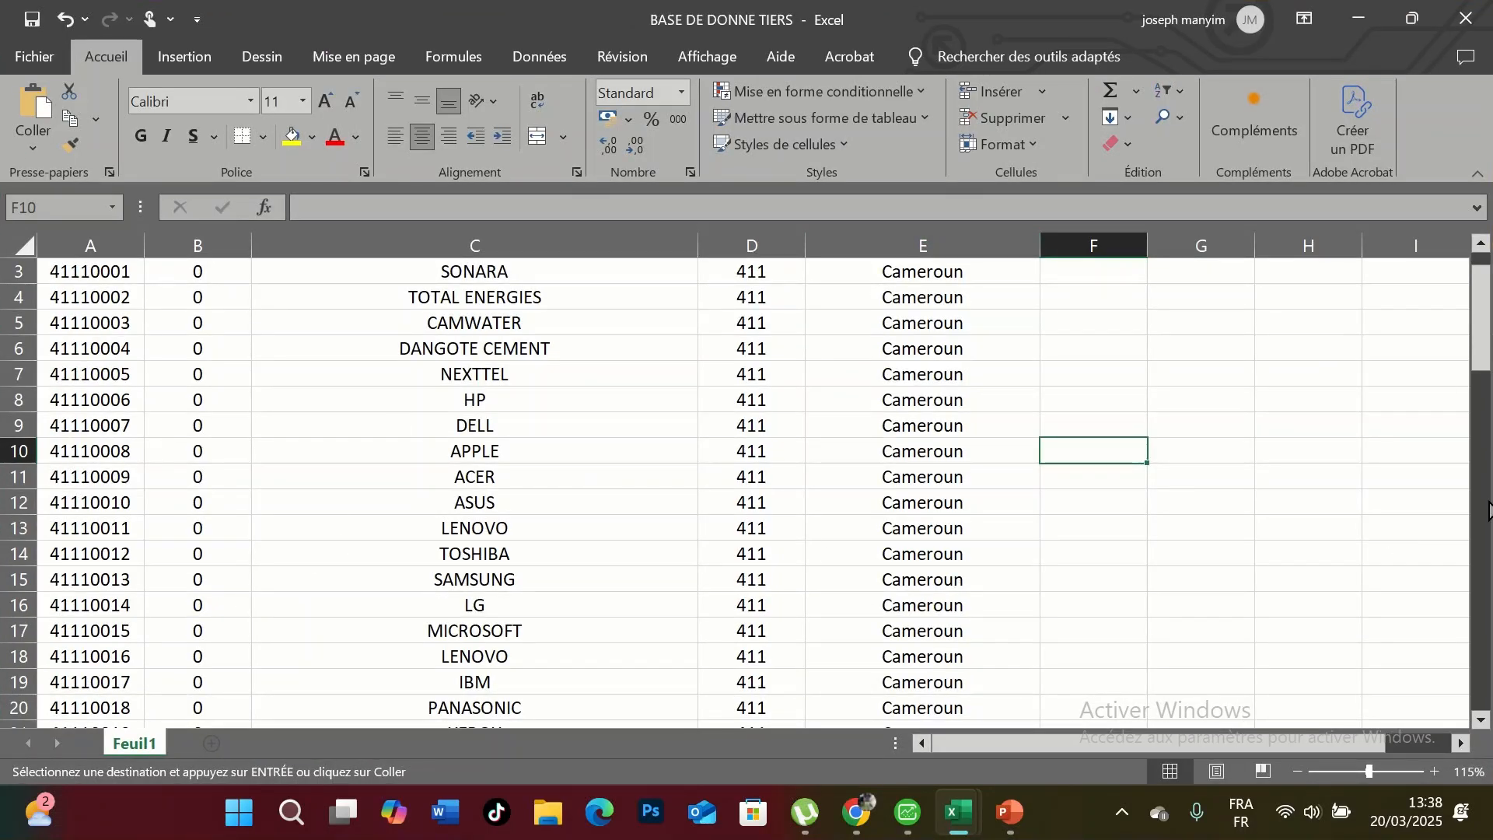
drag(1481, 312, 1475, 646)
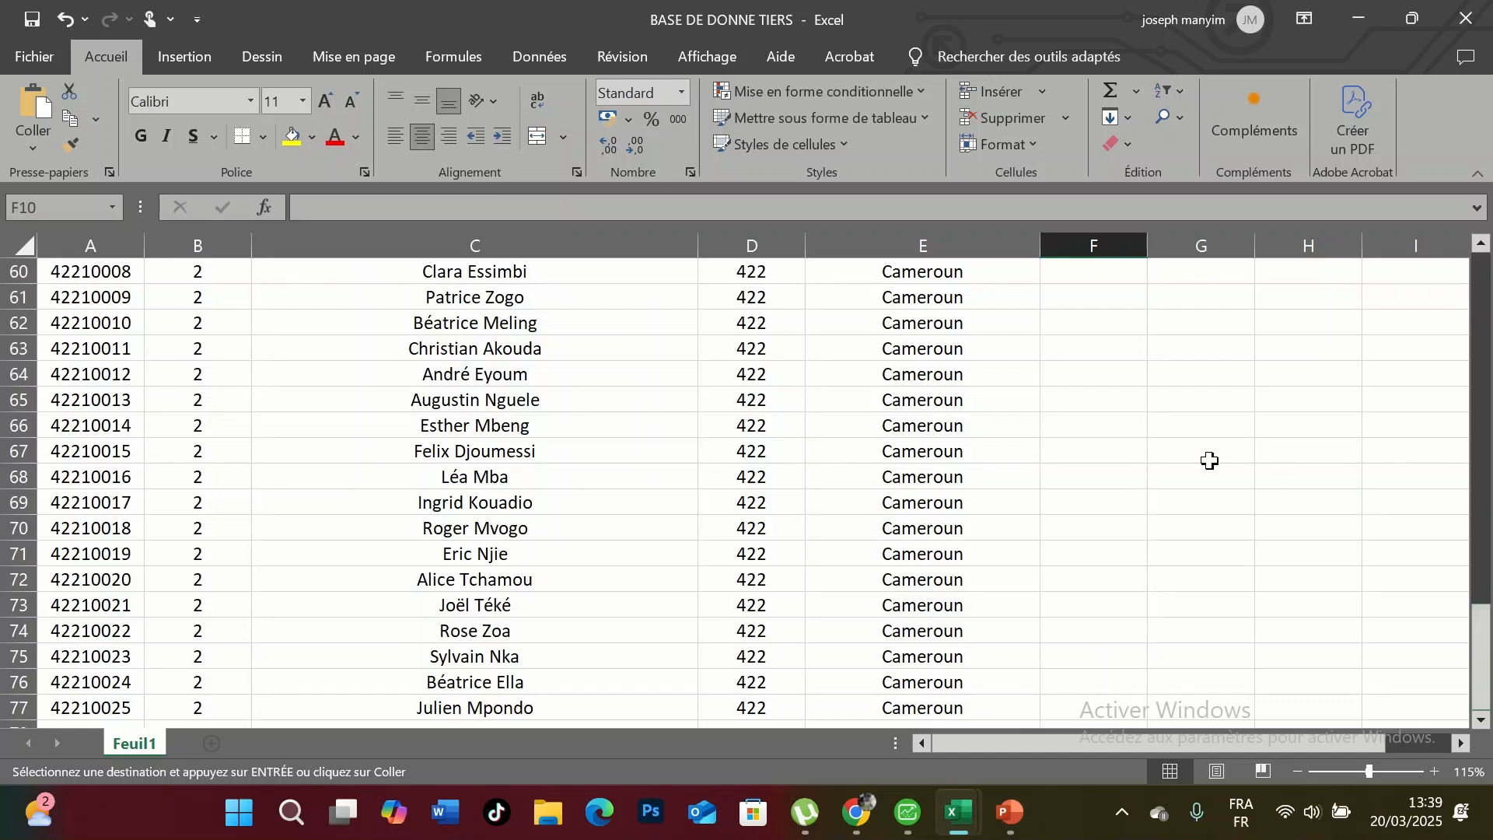
scroll(495, 480, up, 19)
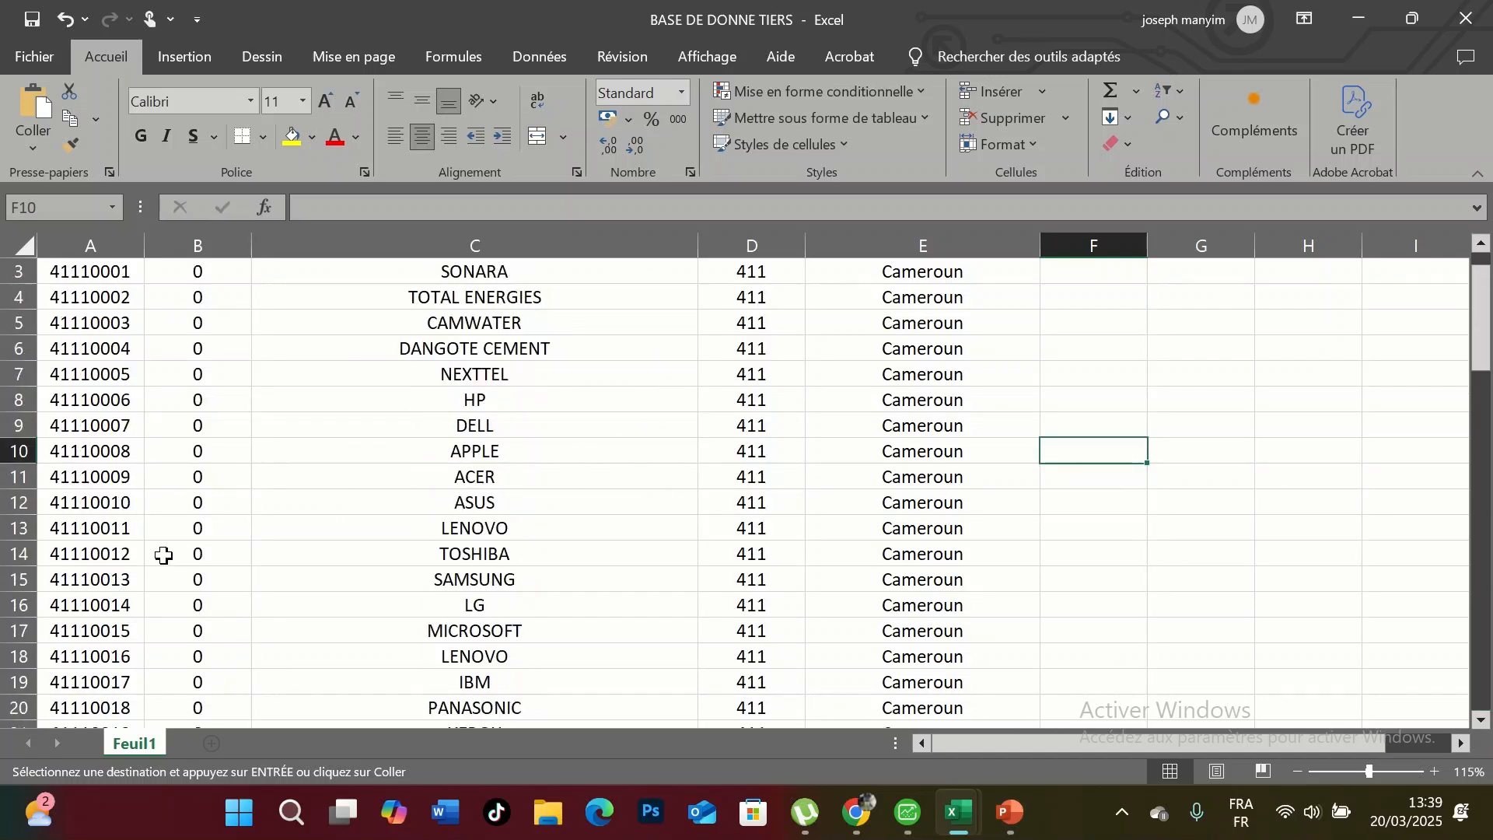
- Copy all third-party rows of Feuil1 from cell A3 to the last used cell
click(546, 424)
click(91, 279)
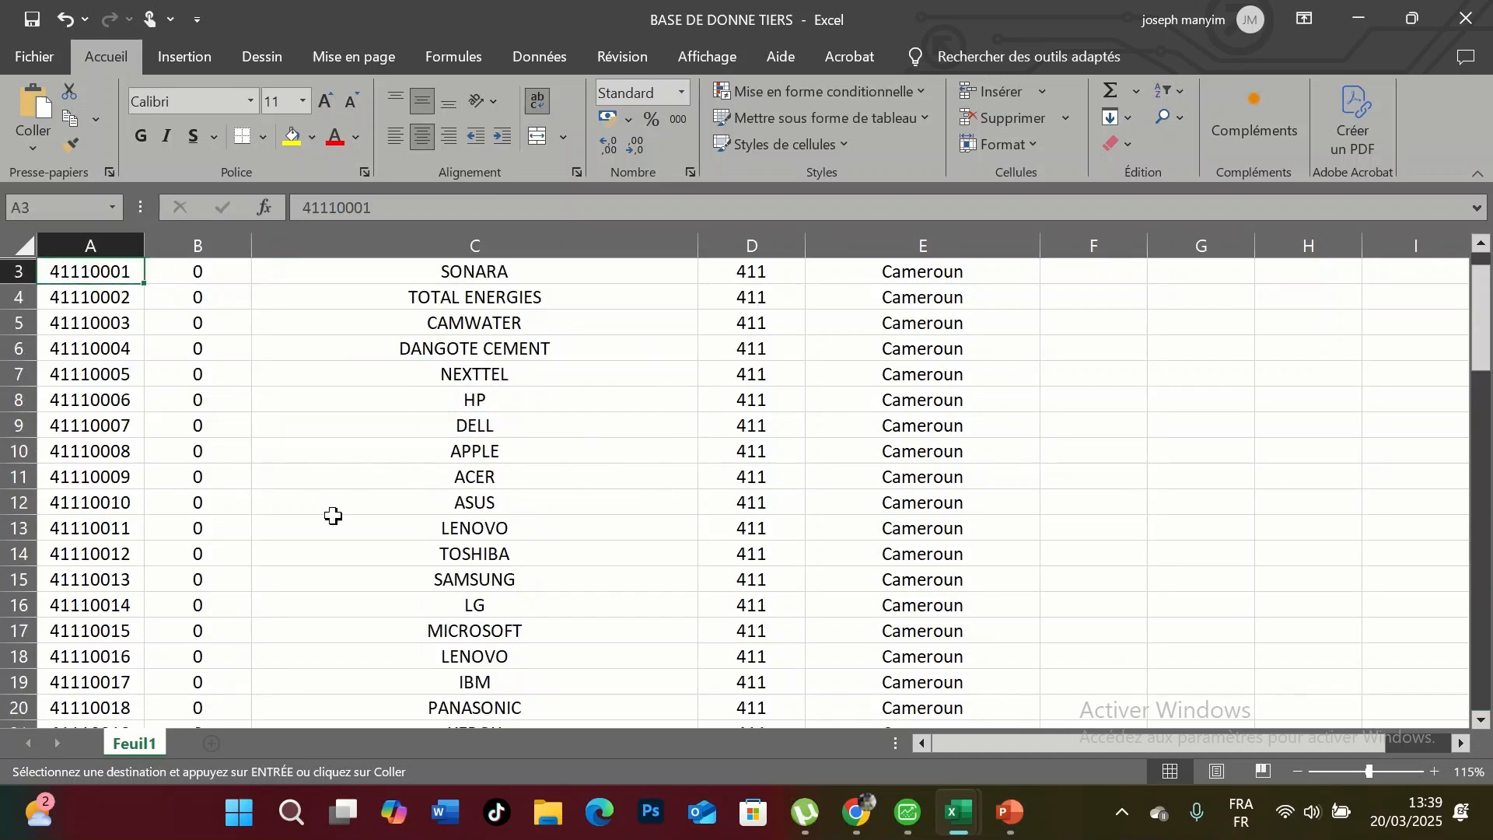
key(ctrl+shift+End)
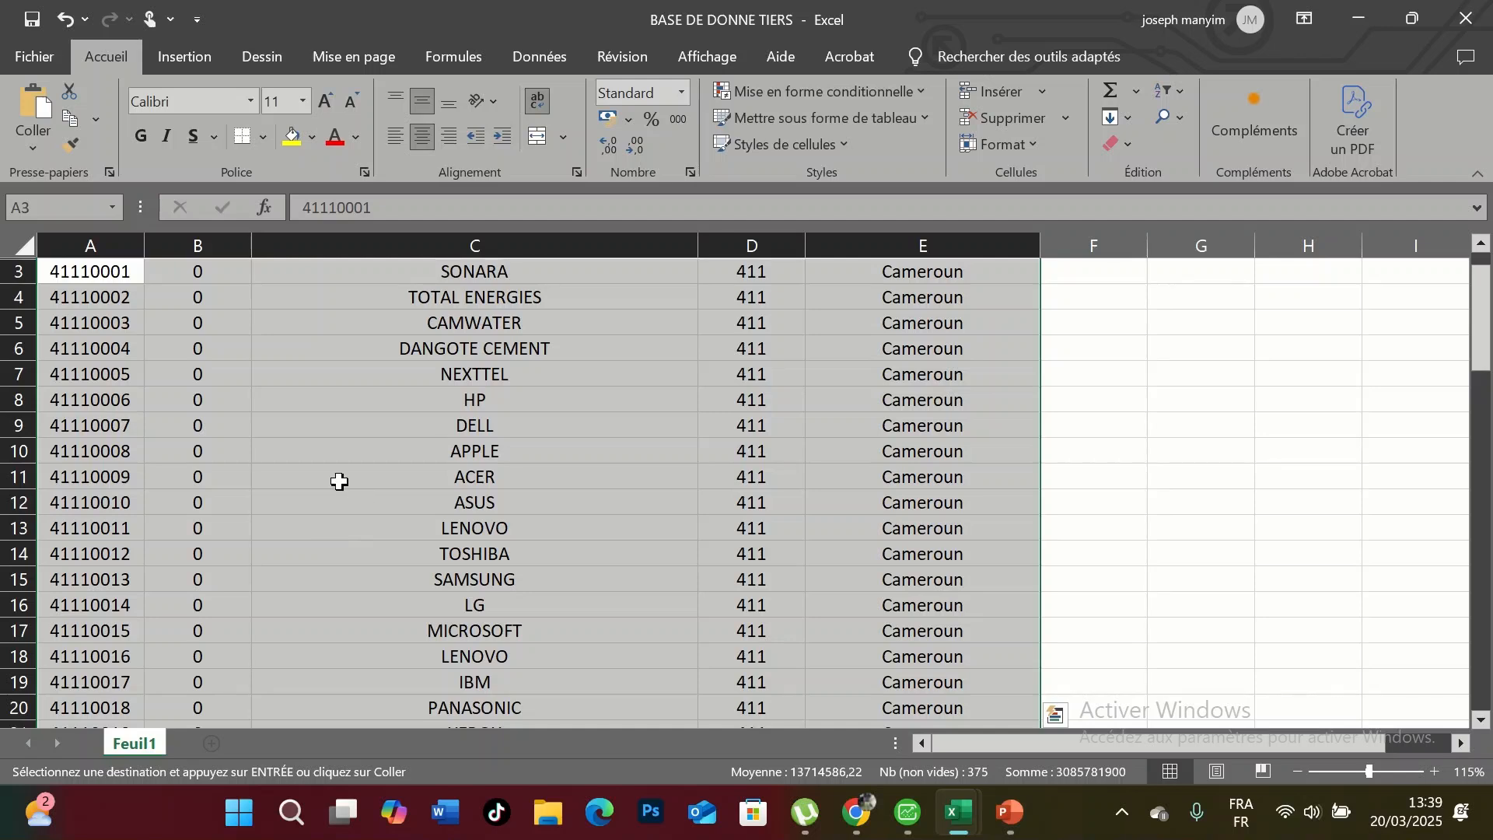
right_click(339, 393)
click(398, 261)
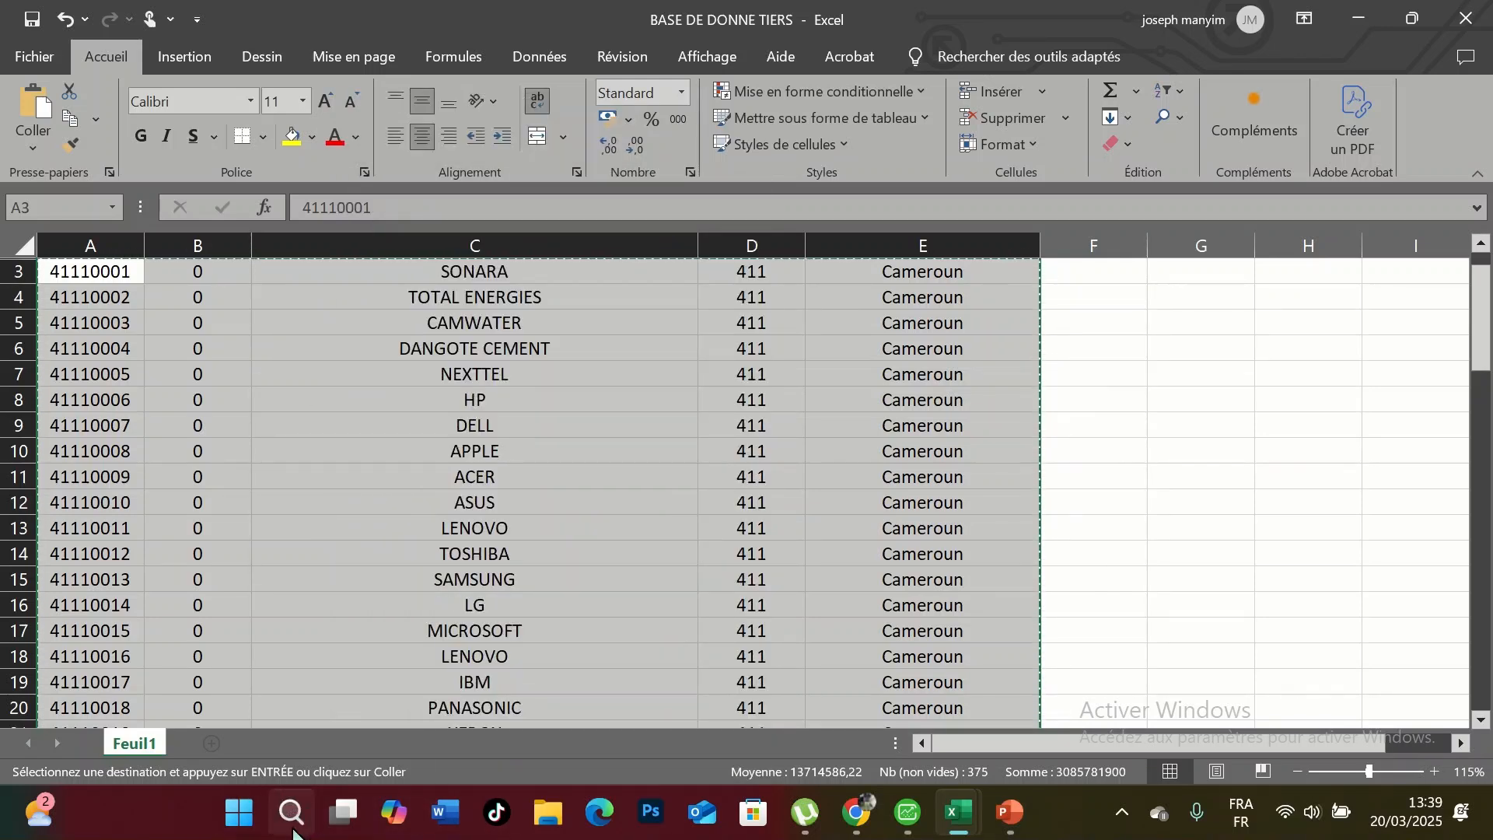
- Switch to Bloc-notes and replace the whole chart-of-accounts text with the copied third-party rows
click(292, 814)
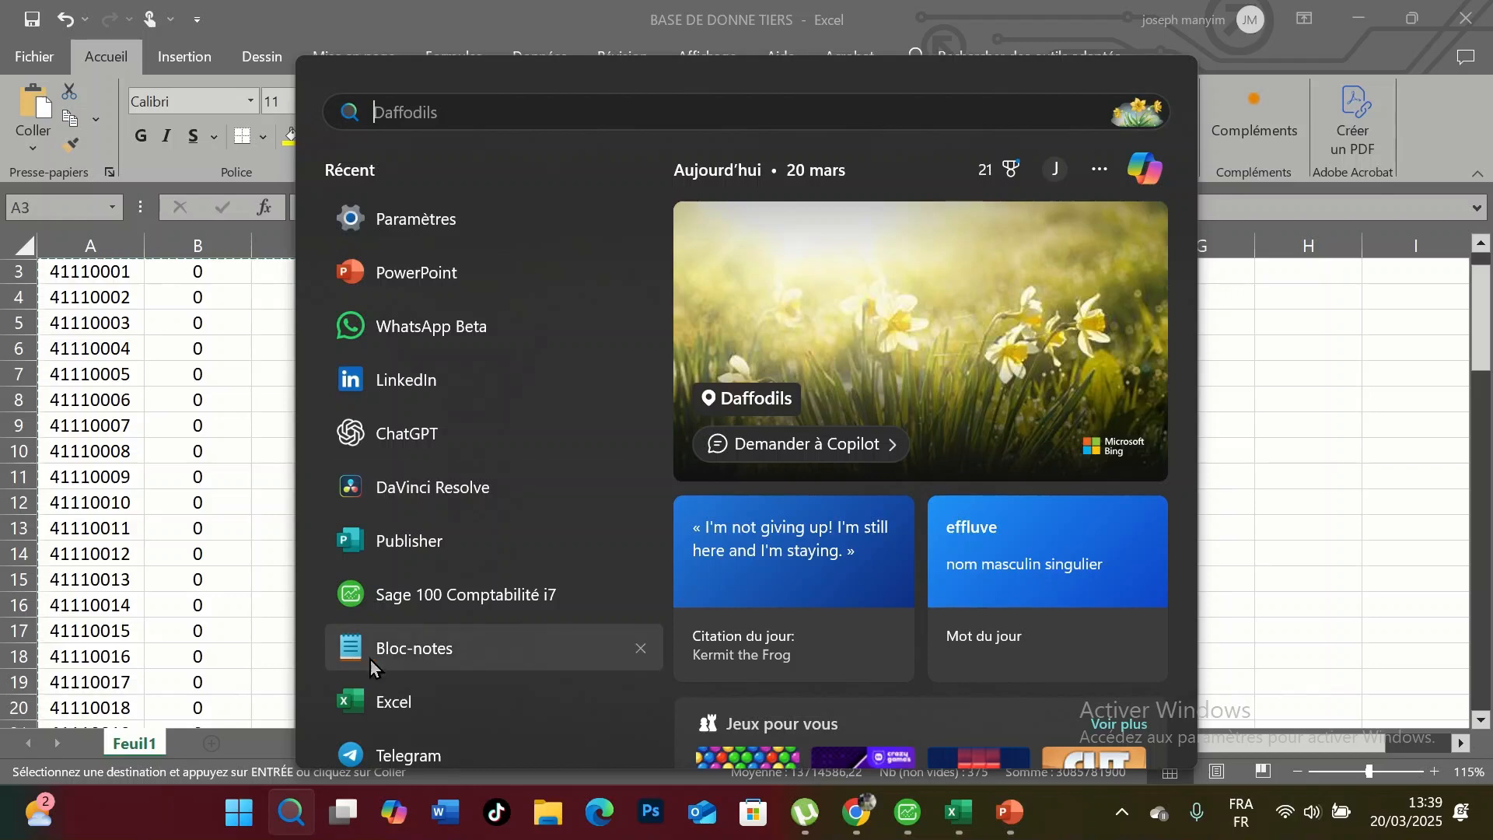
click(369, 665)
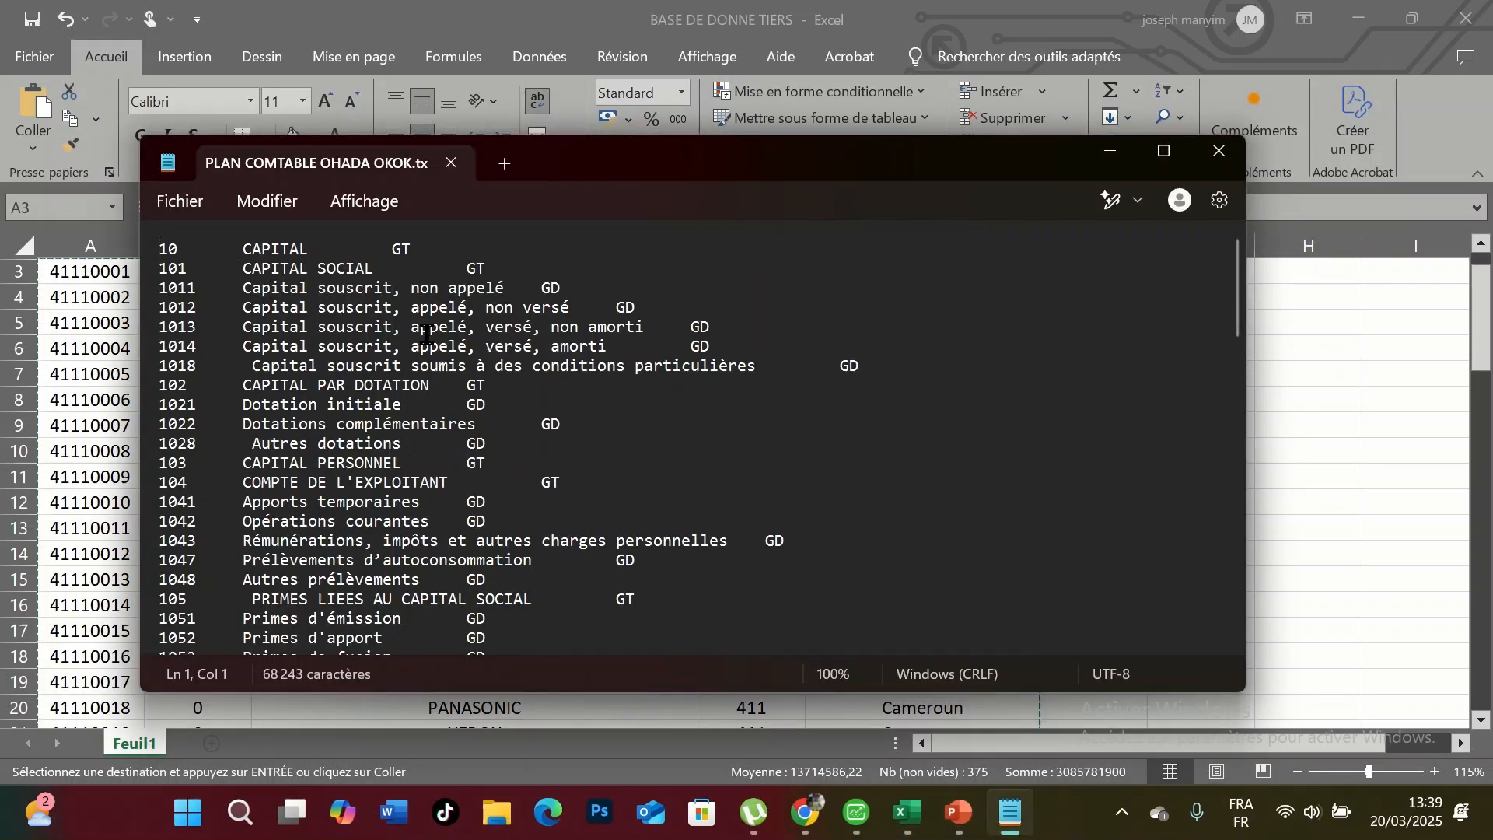
key(ctrl+a)
key(Delete)
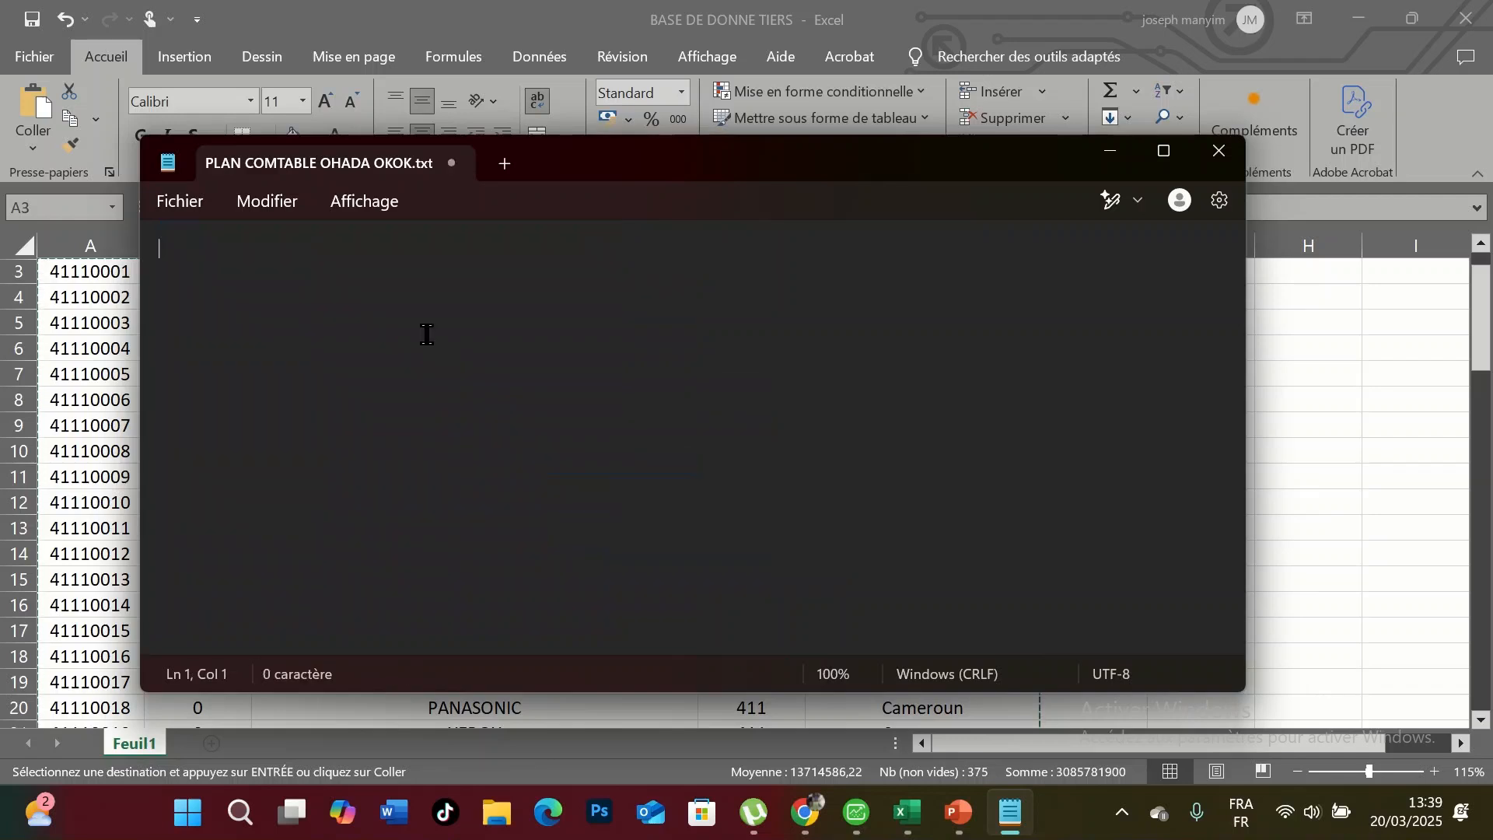
key(ctrl+v)
scroll(513, 233, up, 15)
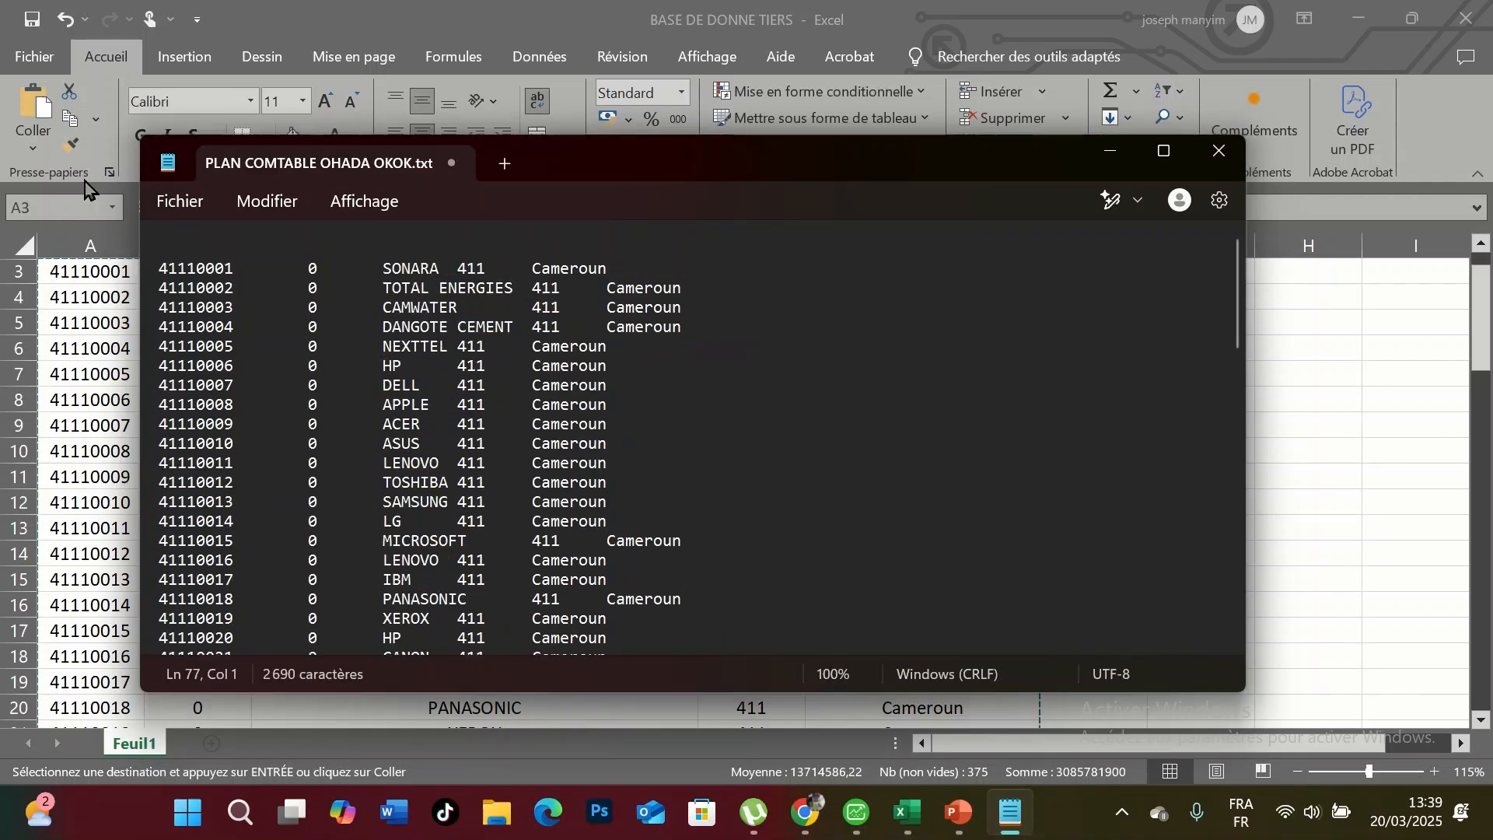
- Save the third-party text on the Bureau as a new text file named "PLAN TIERS OKOK"
click(177, 204)
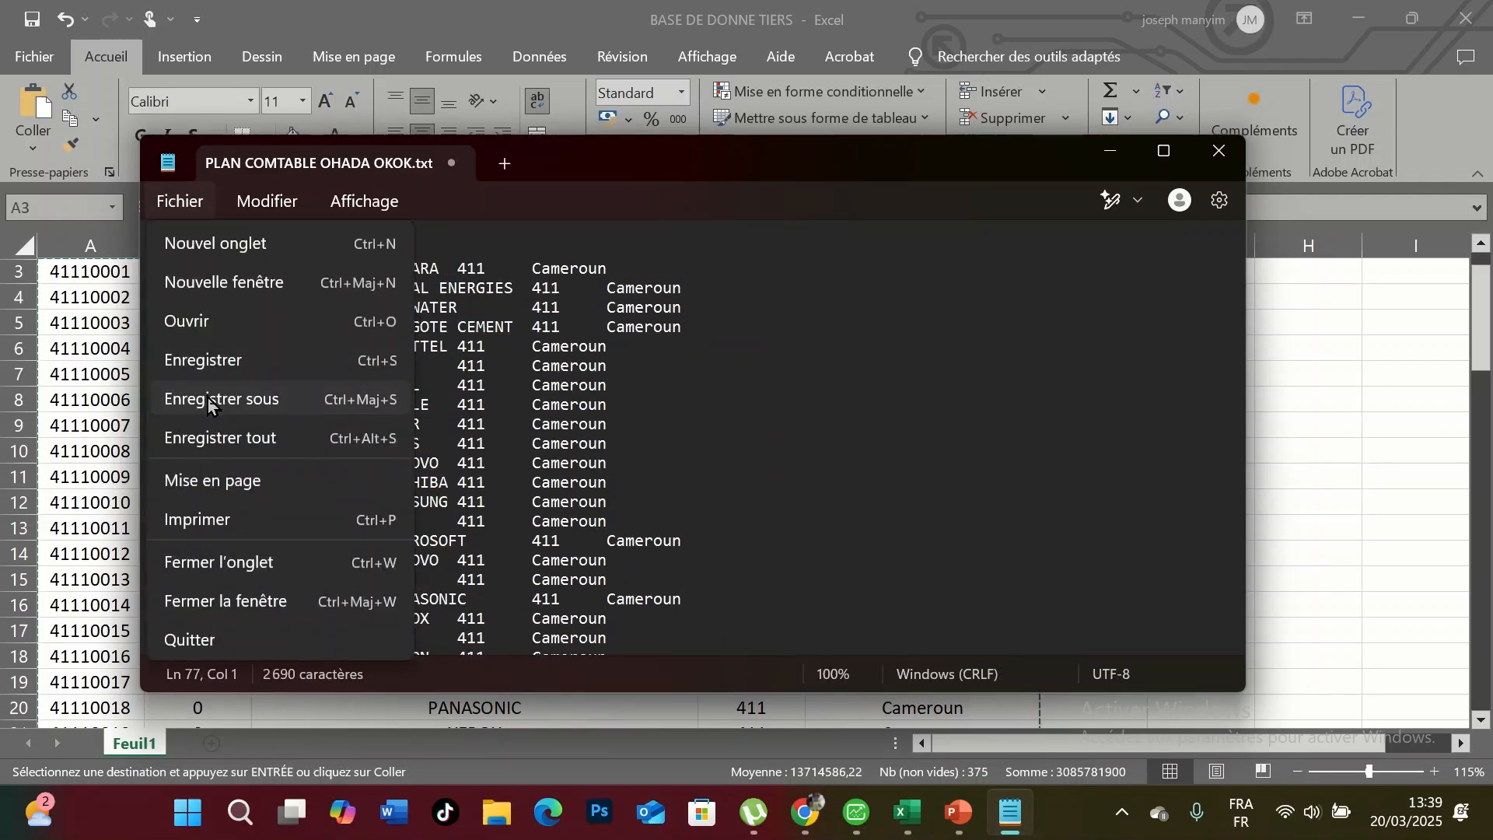
click(209, 401)
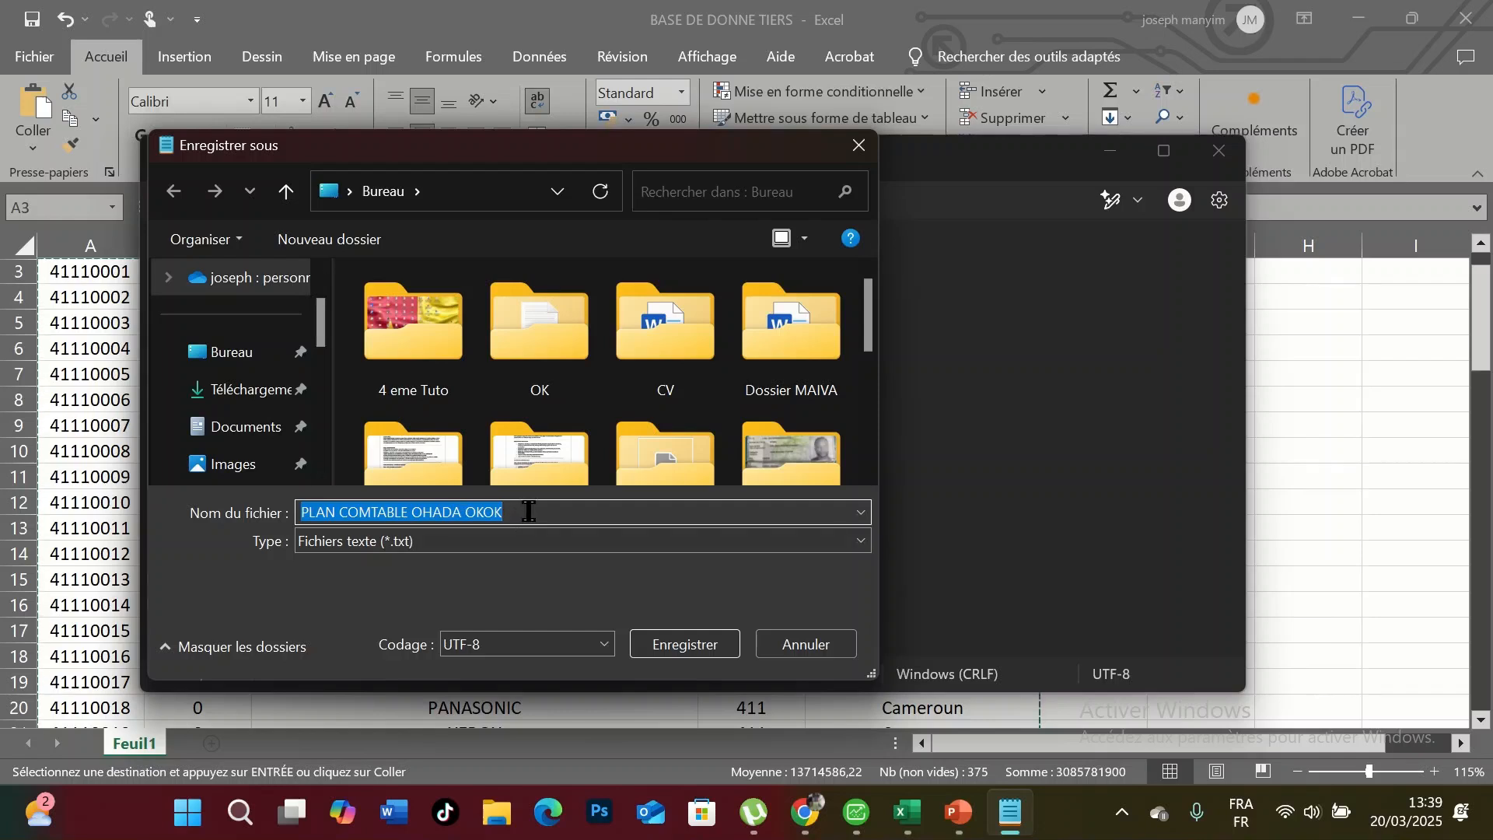
drag(515, 507, 350, 515)
text(T)
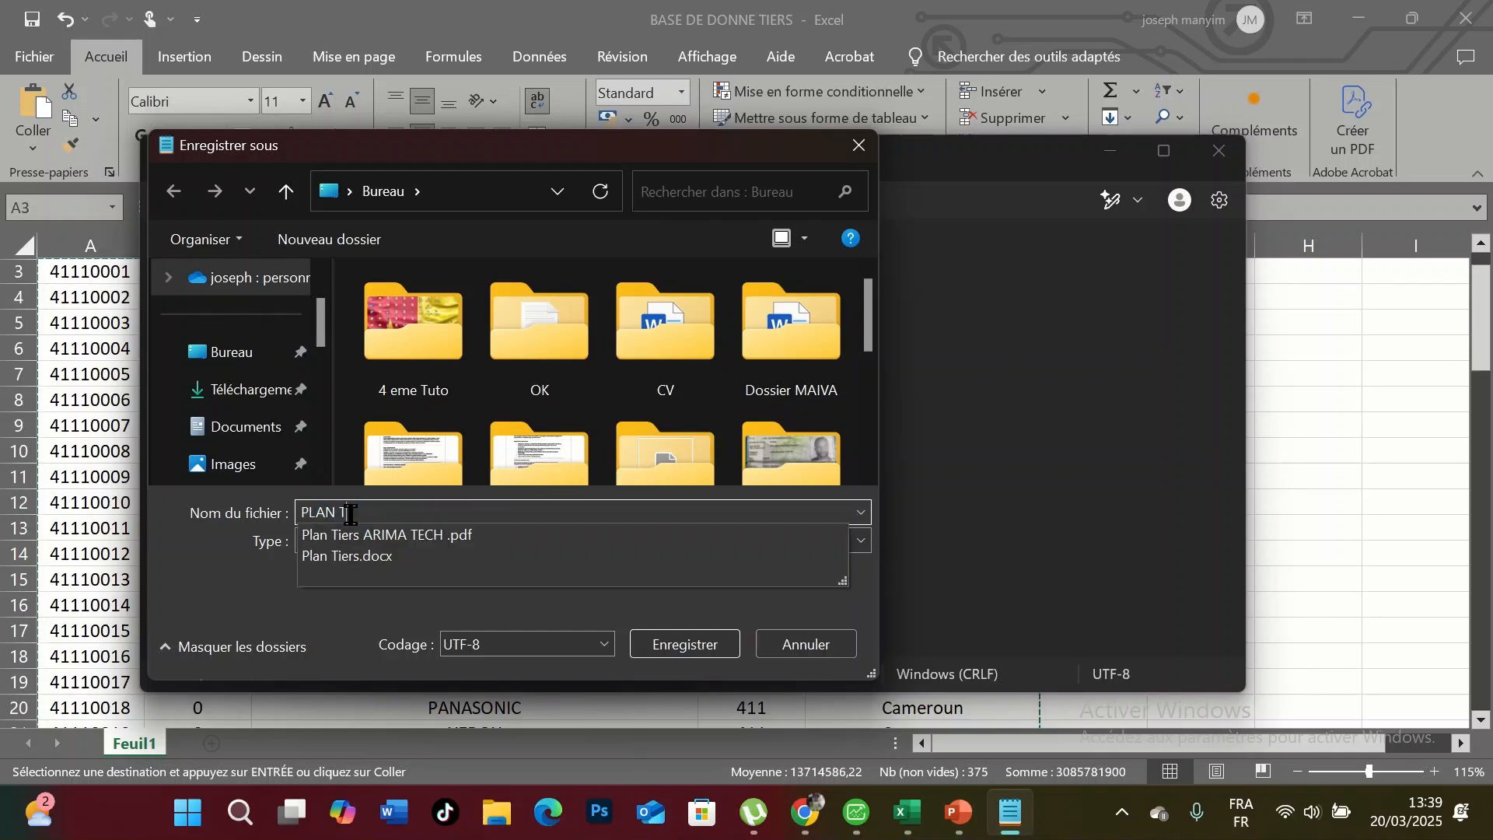
text(IERS )
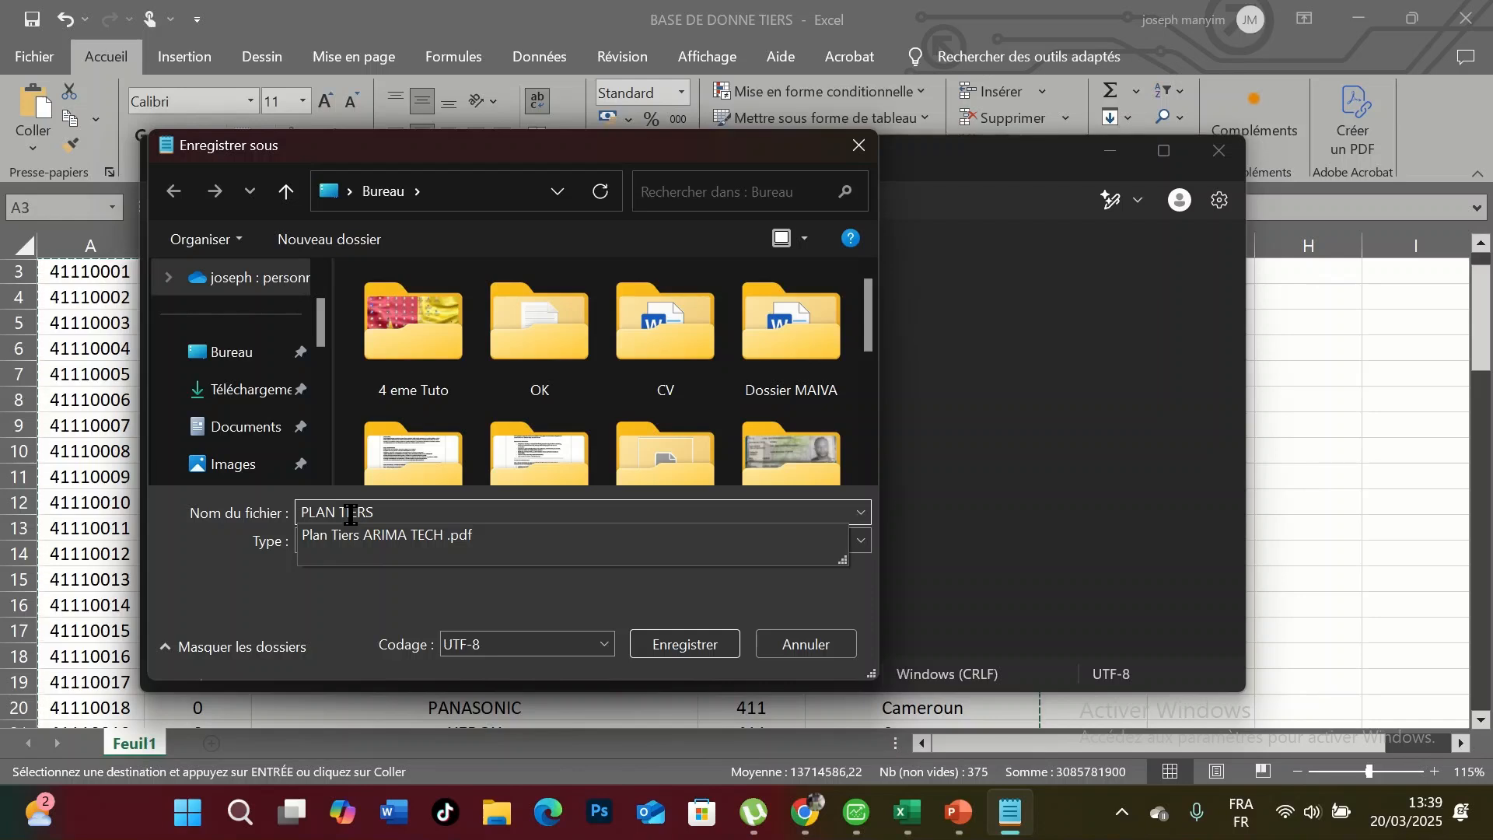
text(I)
key(BackSpace)
text(OKOK)
click(696, 647)
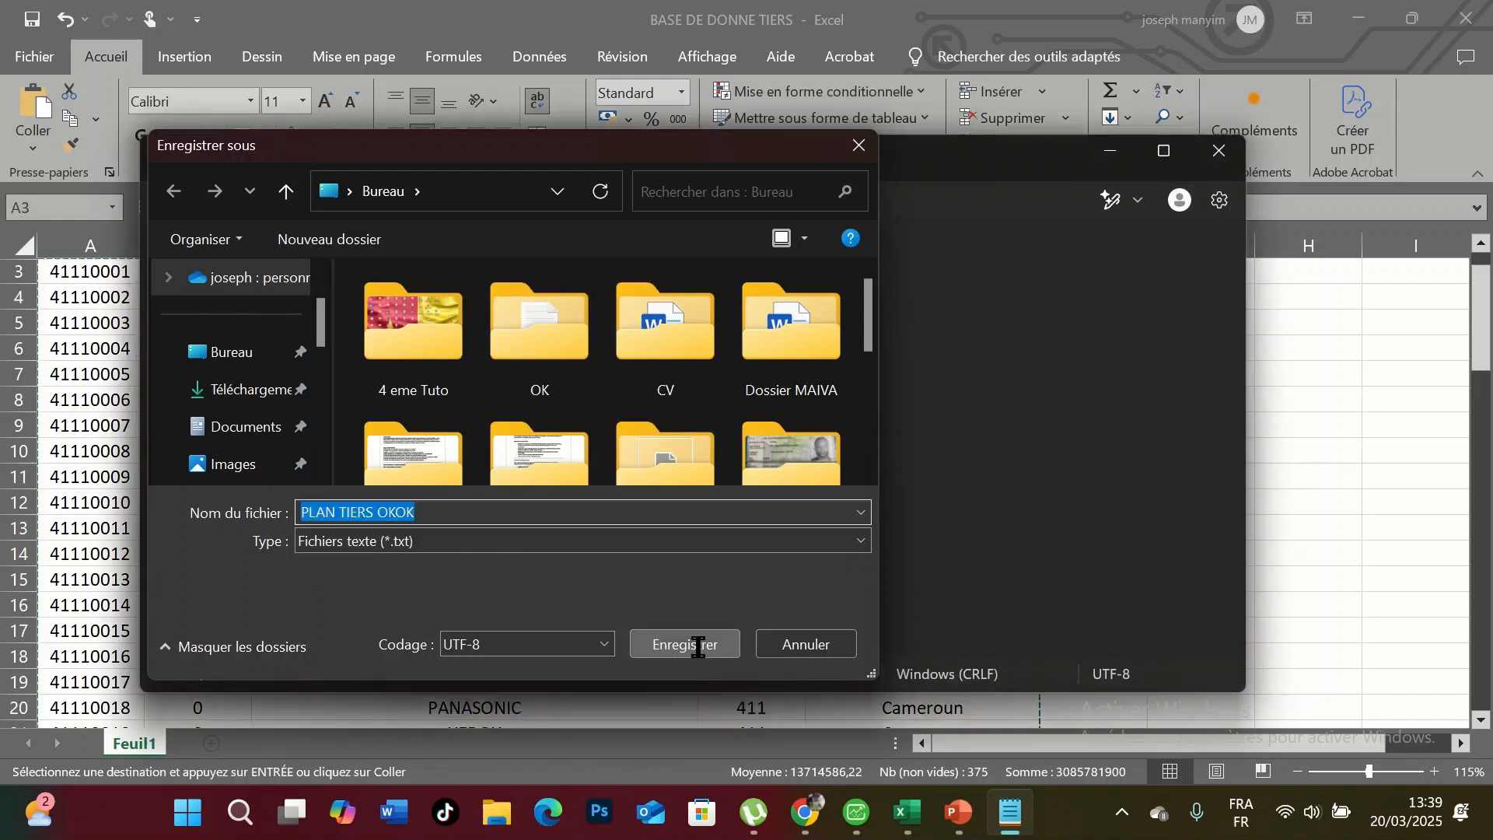
- Close Bloc-notes, switch to Sage 100 Comptabilité and start creating a new custom import format file
click(1243, 148)
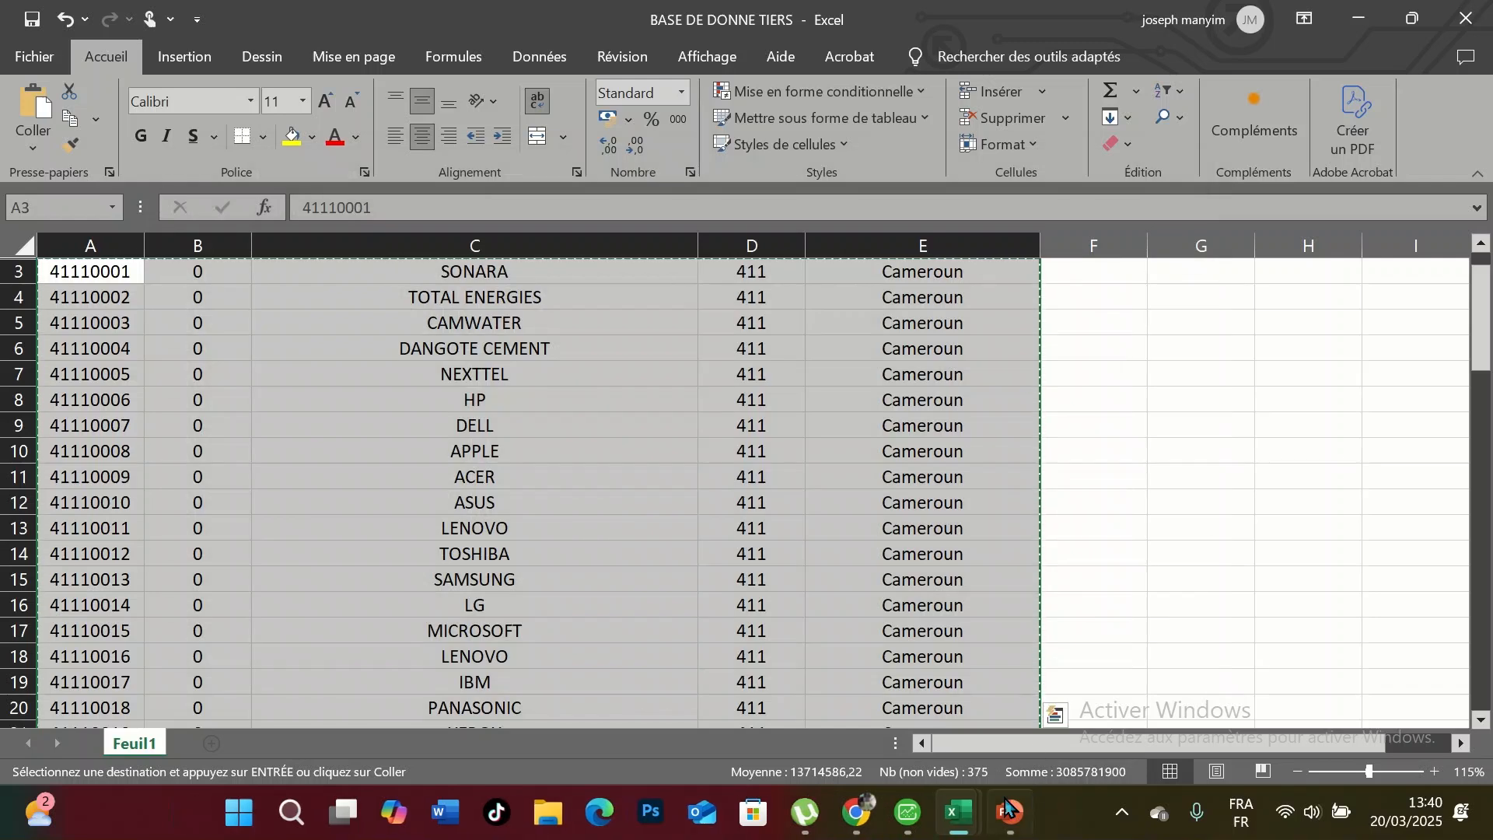
click(908, 813)
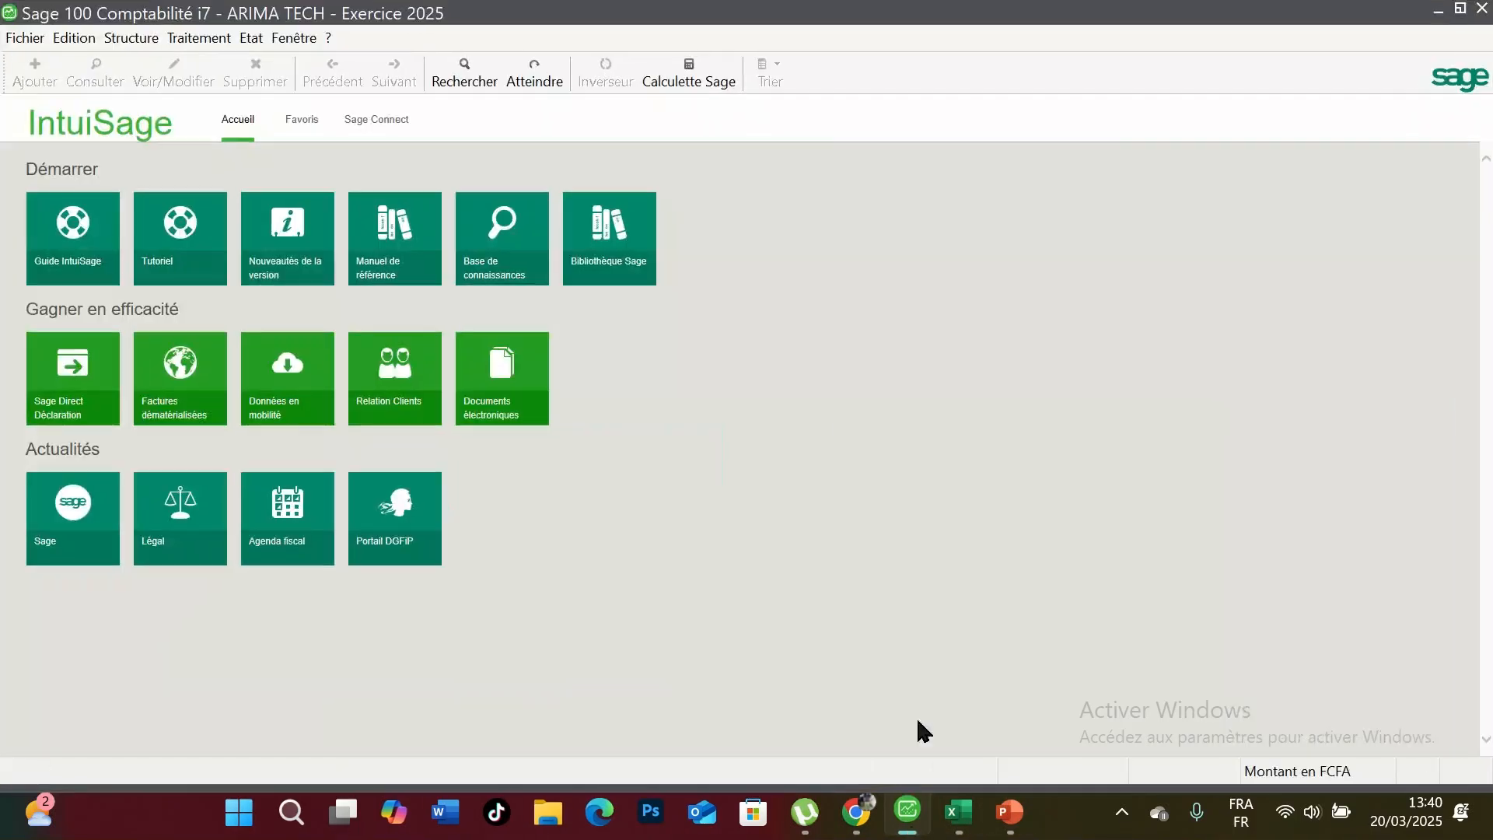
click(25, 39)
click(118, 261)
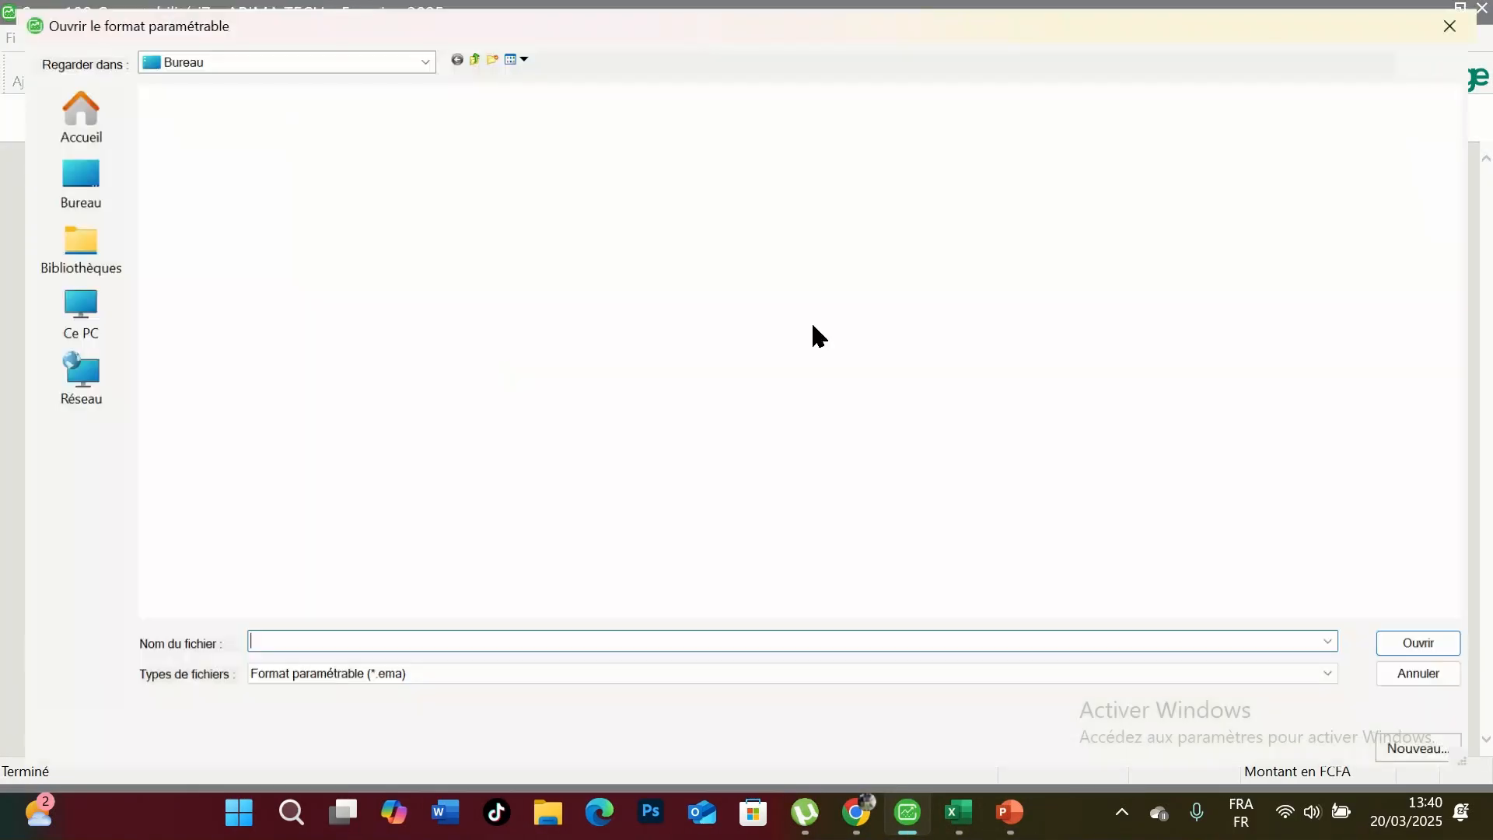
scroll(597, 514, down, 1)
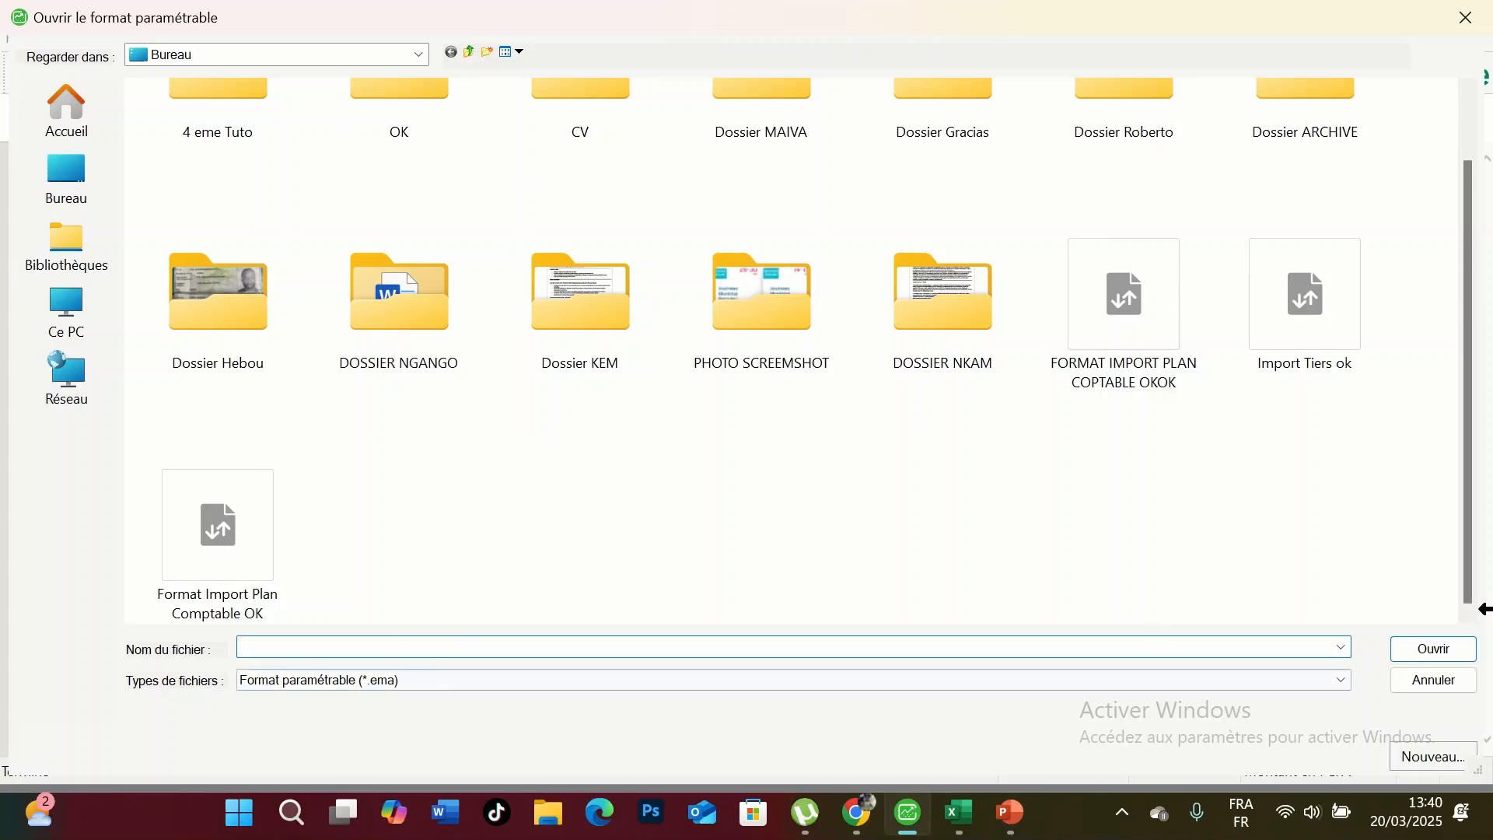
click(1430, 758)
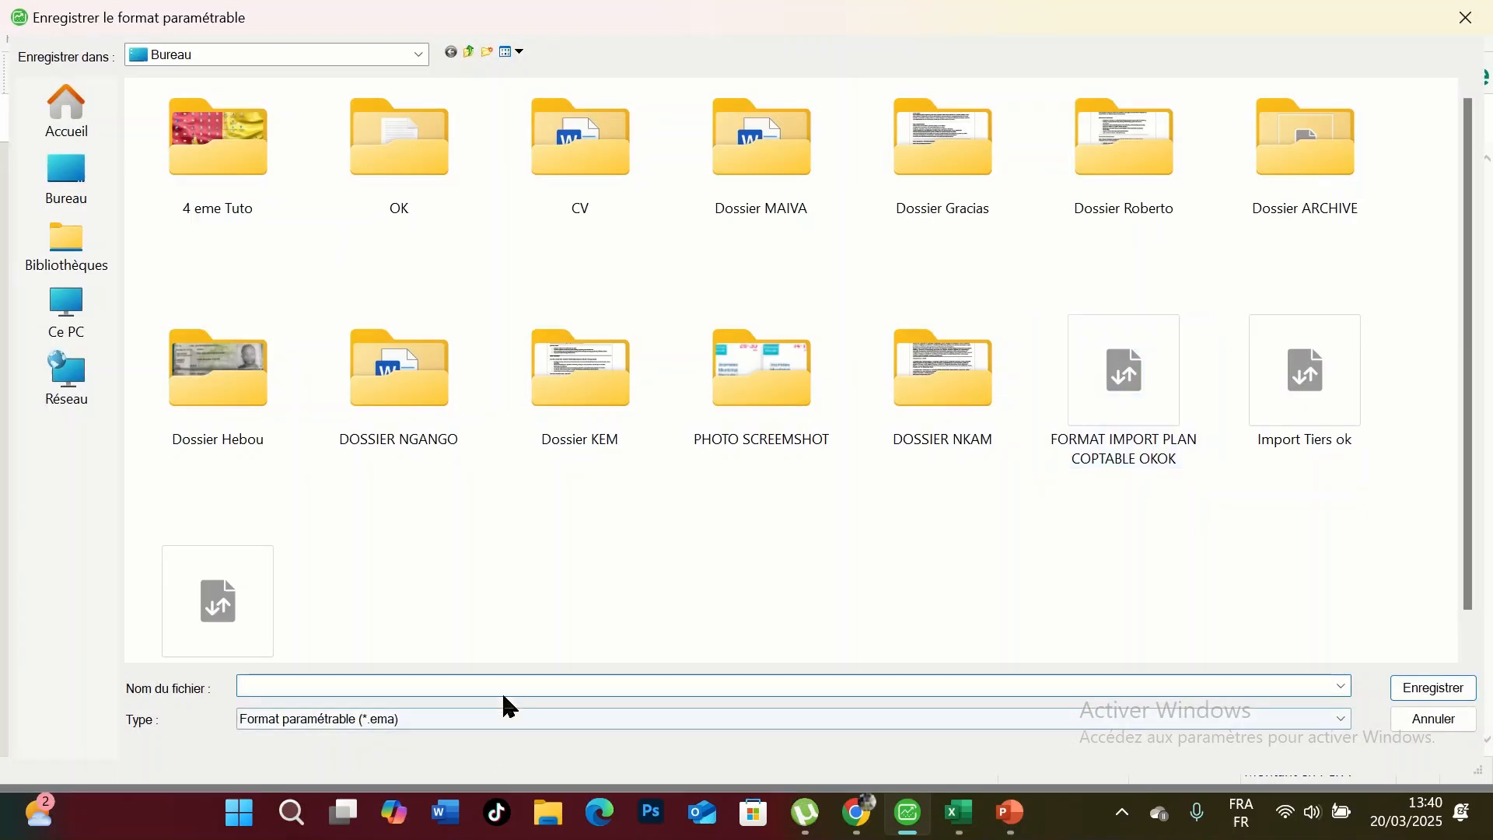
- Name the new format file "FORMAT PLANT TIERS OKOK" and save it on the Bureau
text(FOR%A)
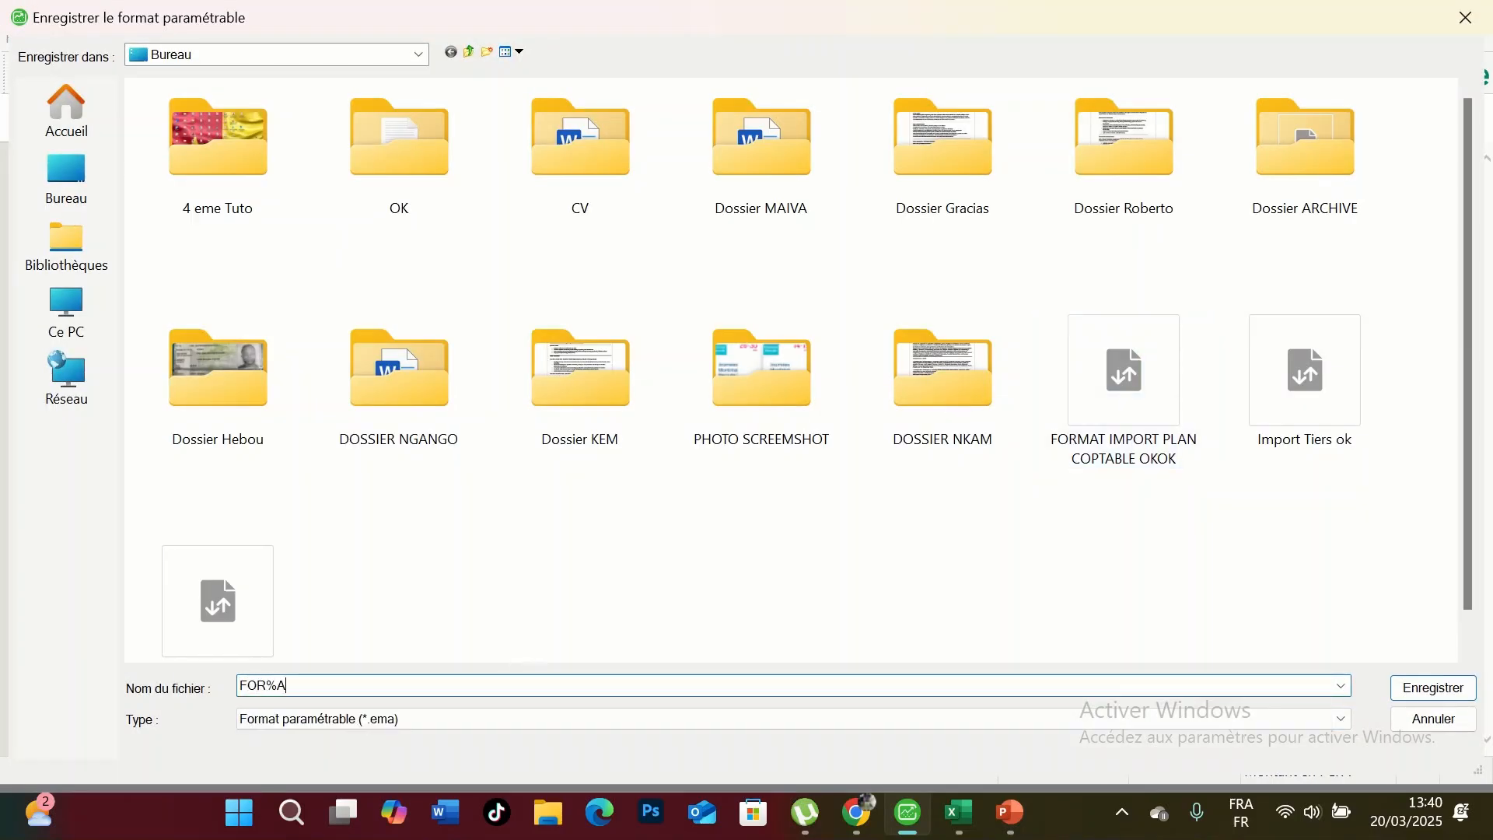
key(BackSpace)
key(BackSpace)
text(M)
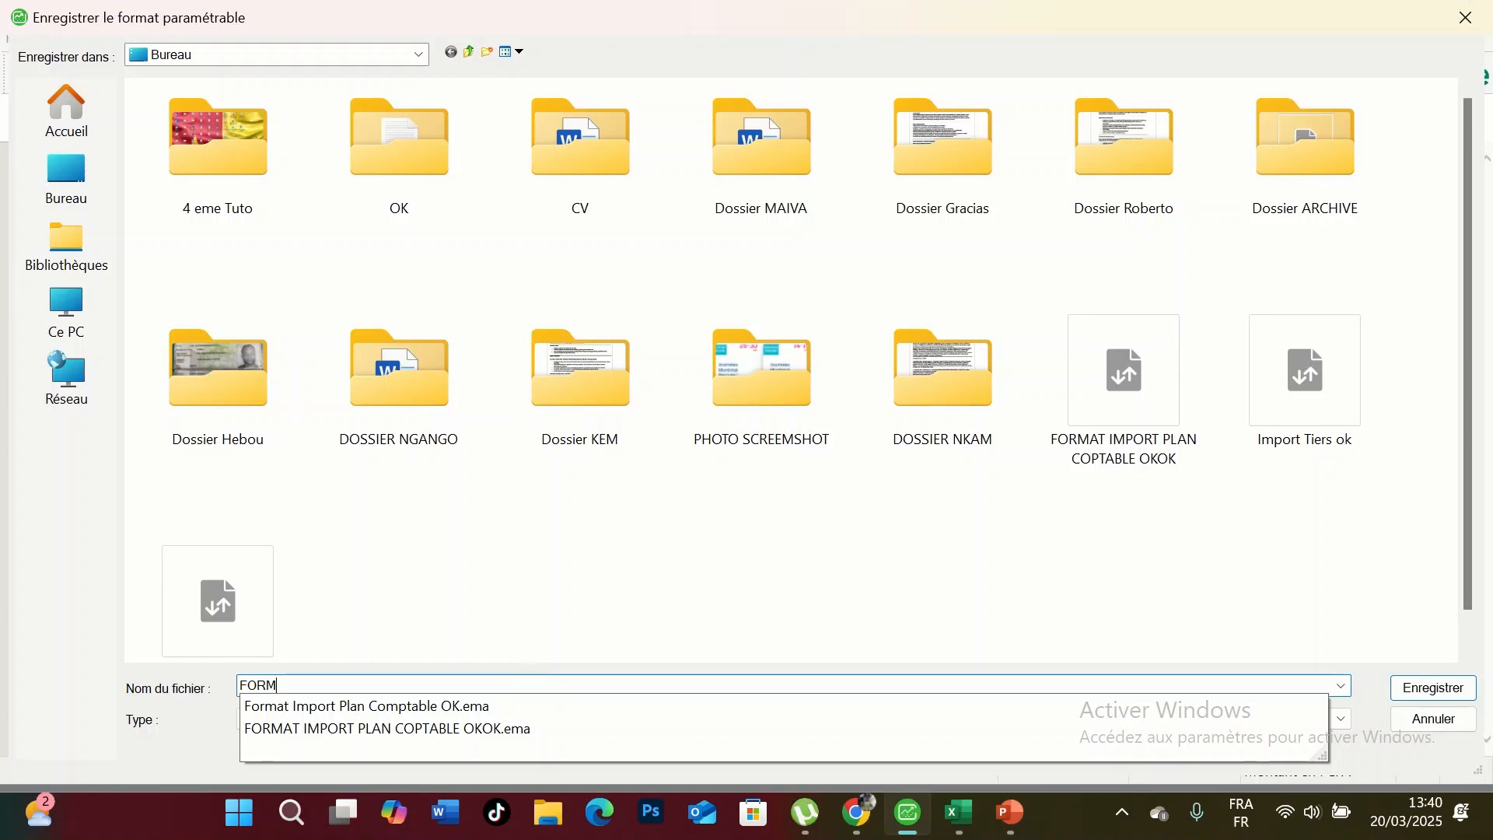
text(AT PLANT TIERS)
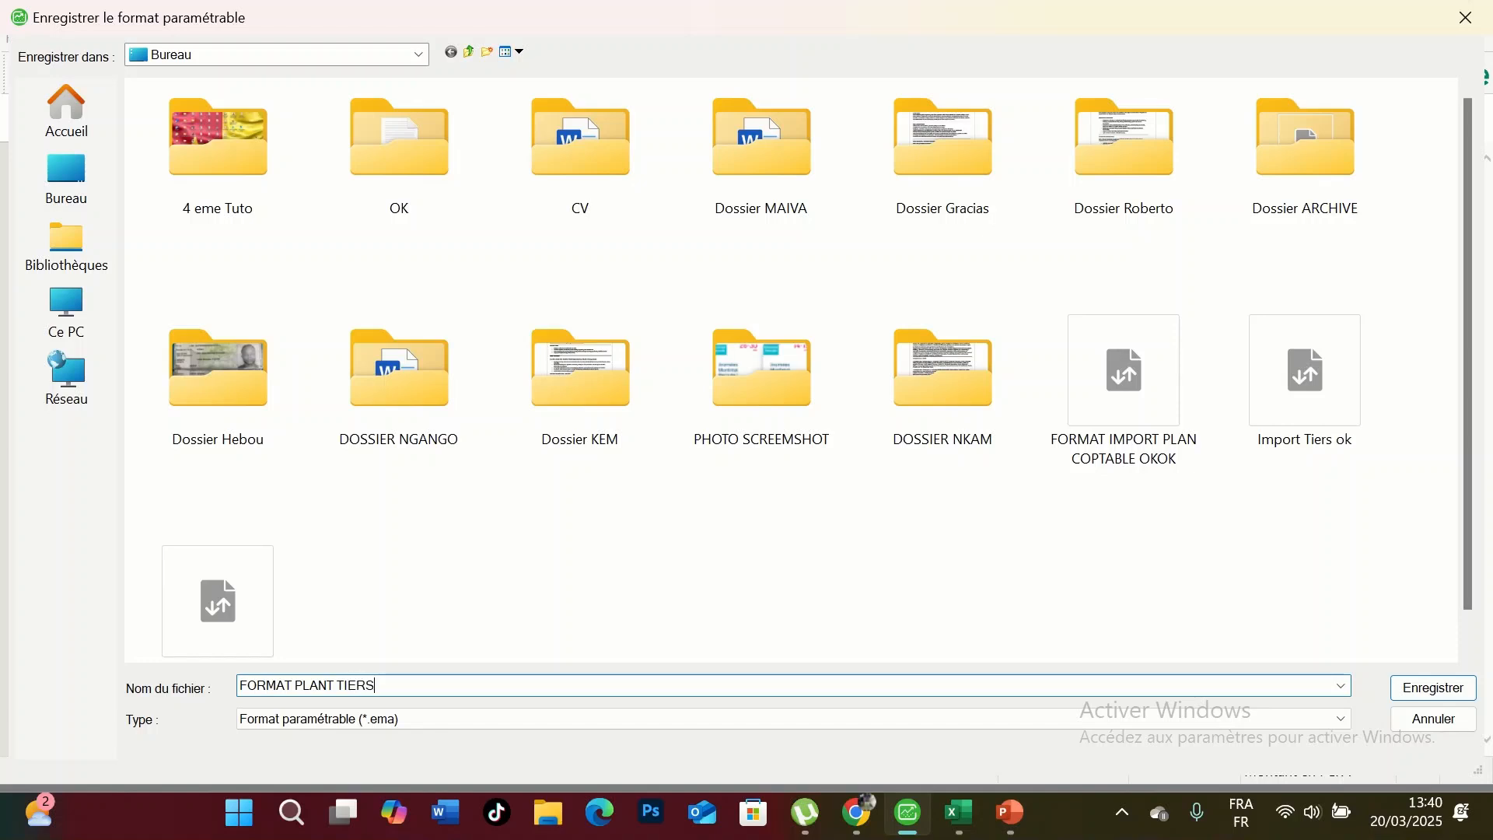
text(OKOK)
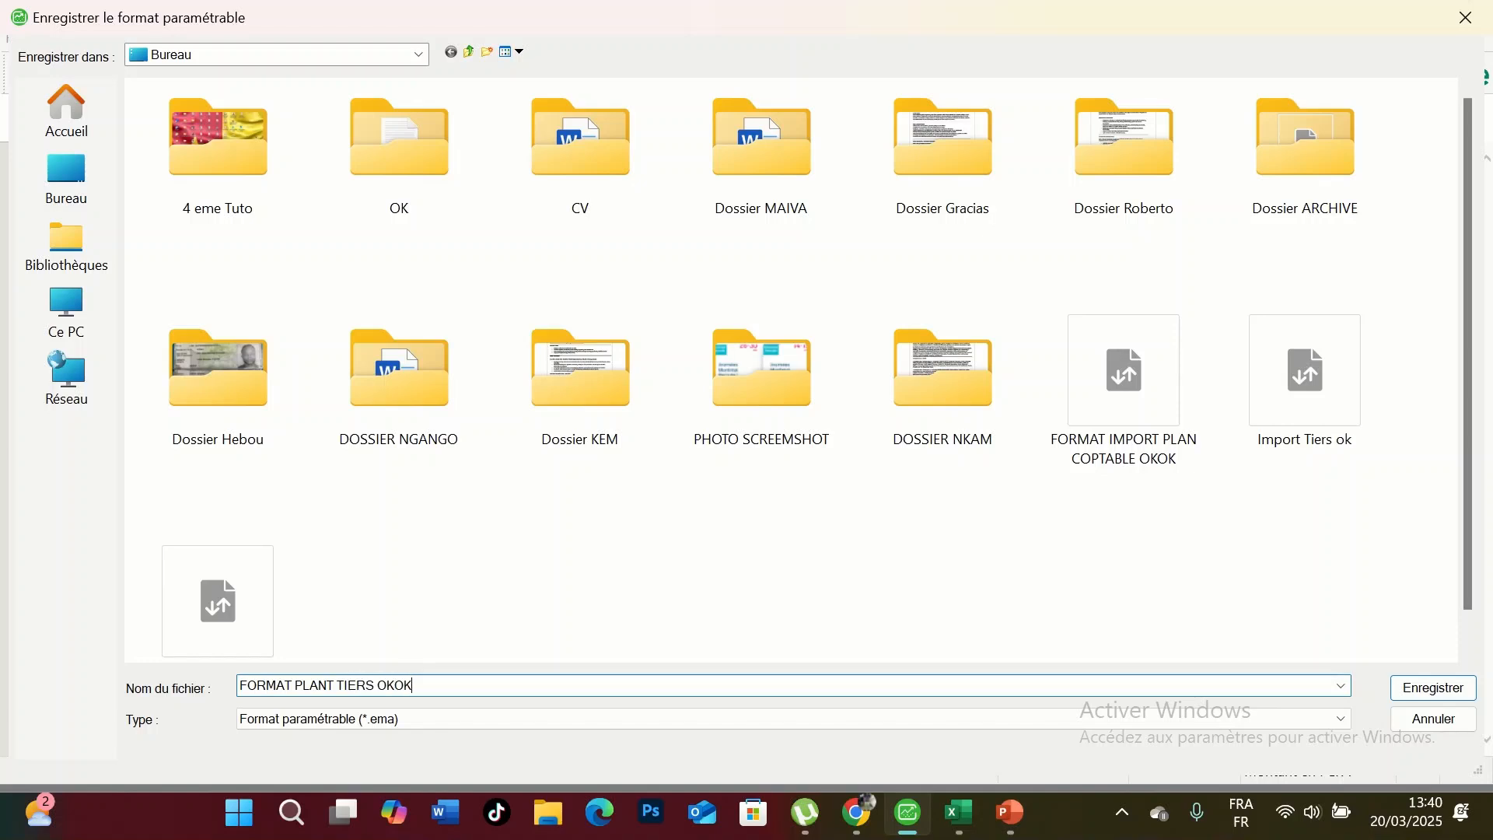
click(1419, 691)
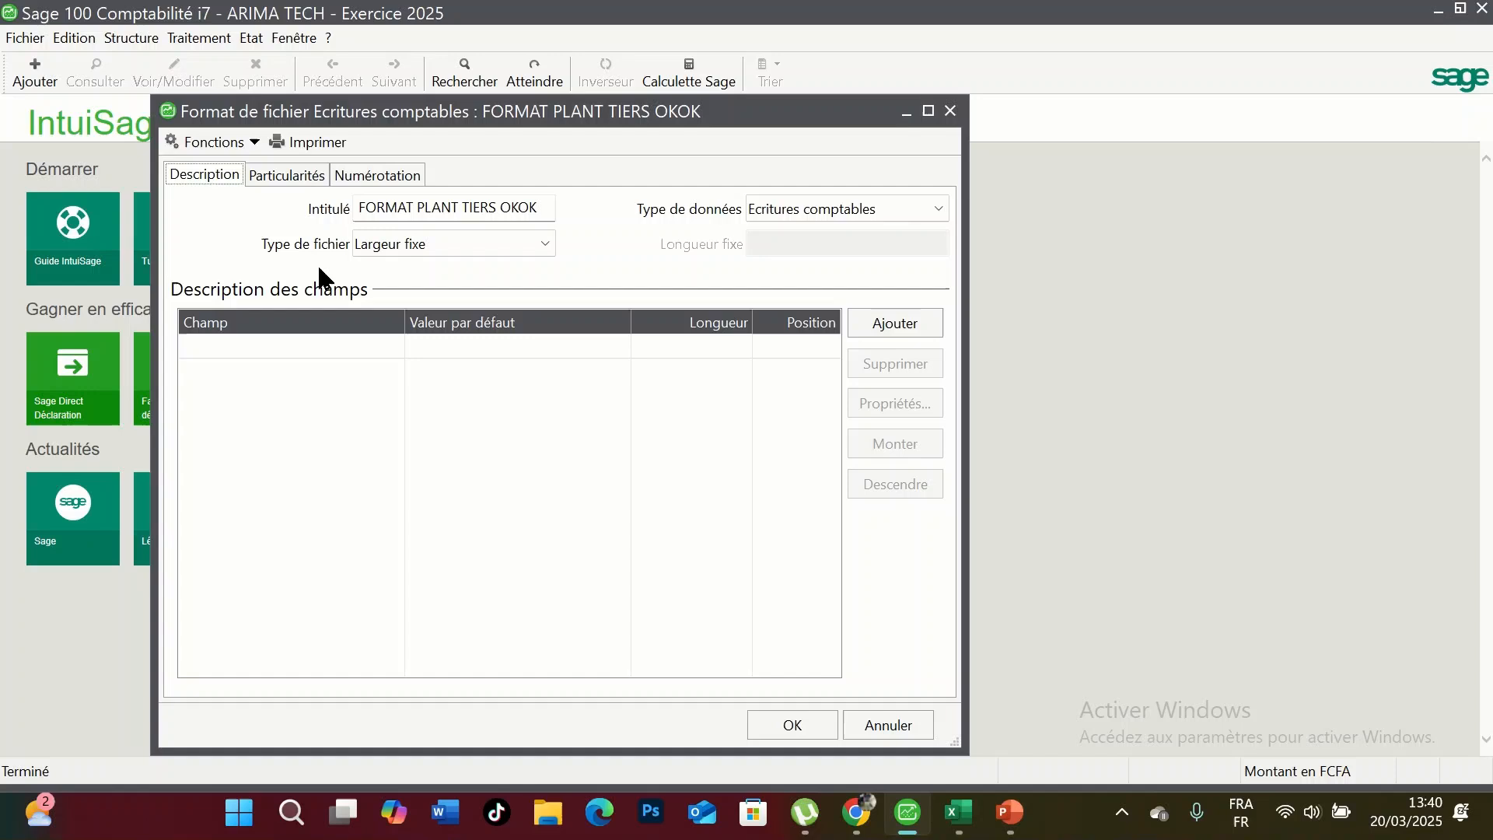
- Set the format's file type to Délimité, accepting the loss of field lengths, and its data type to Comptes Tiers
click(446, 239)
click(439, 266)
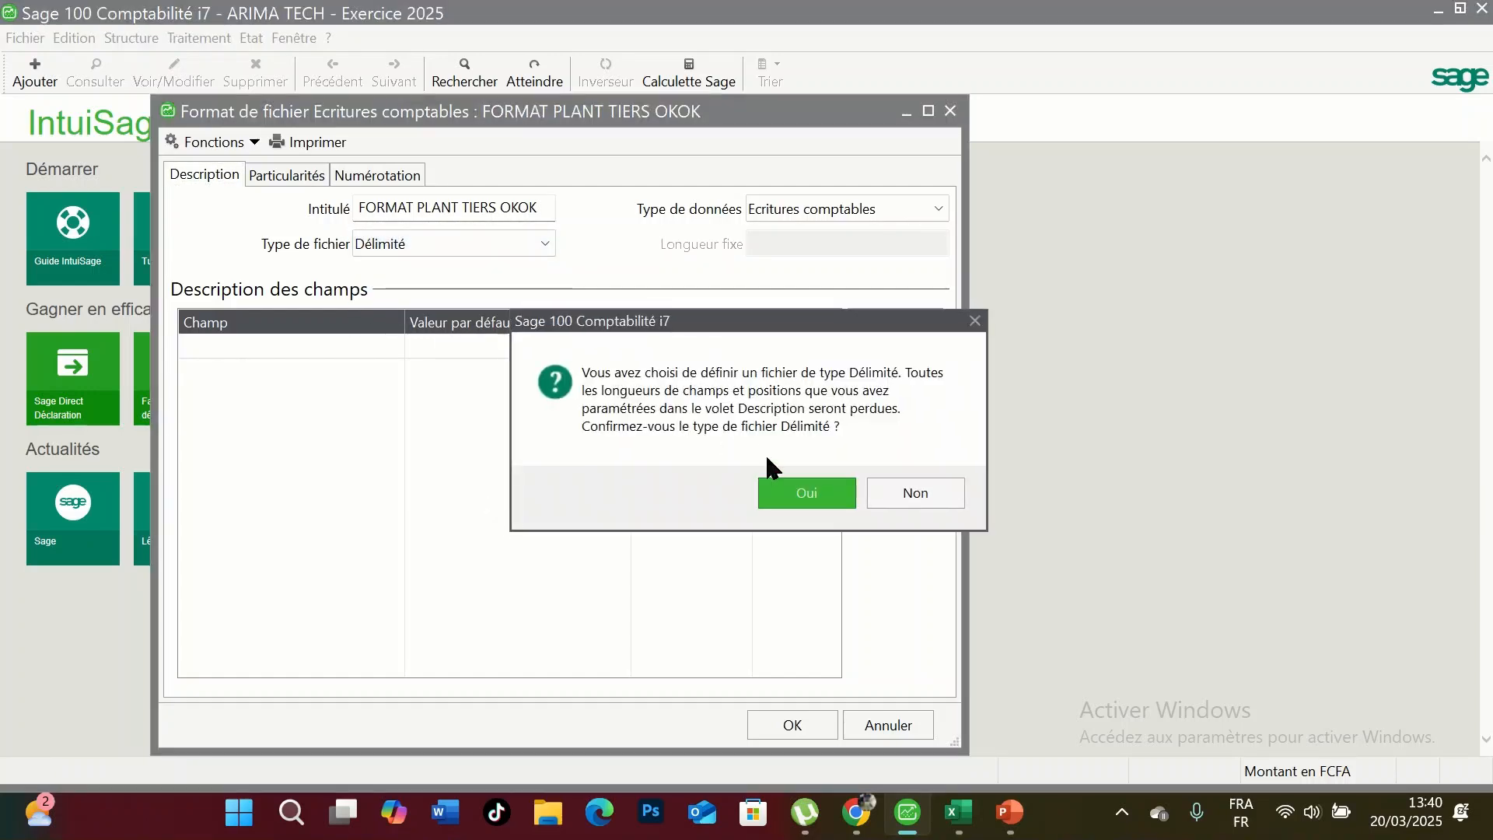
click(785, 482)
click(781, 225)
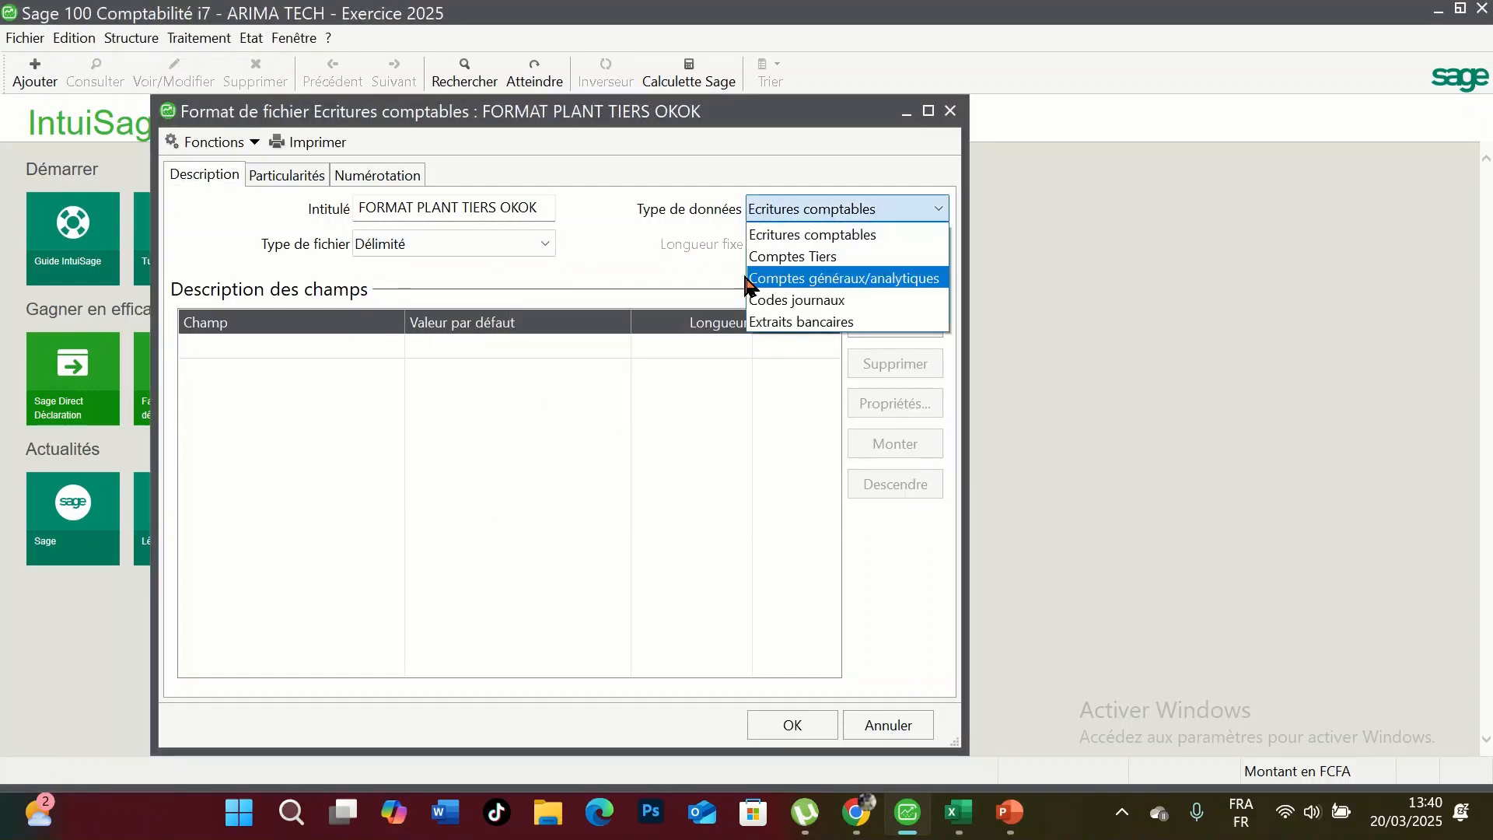
click(801, 257)
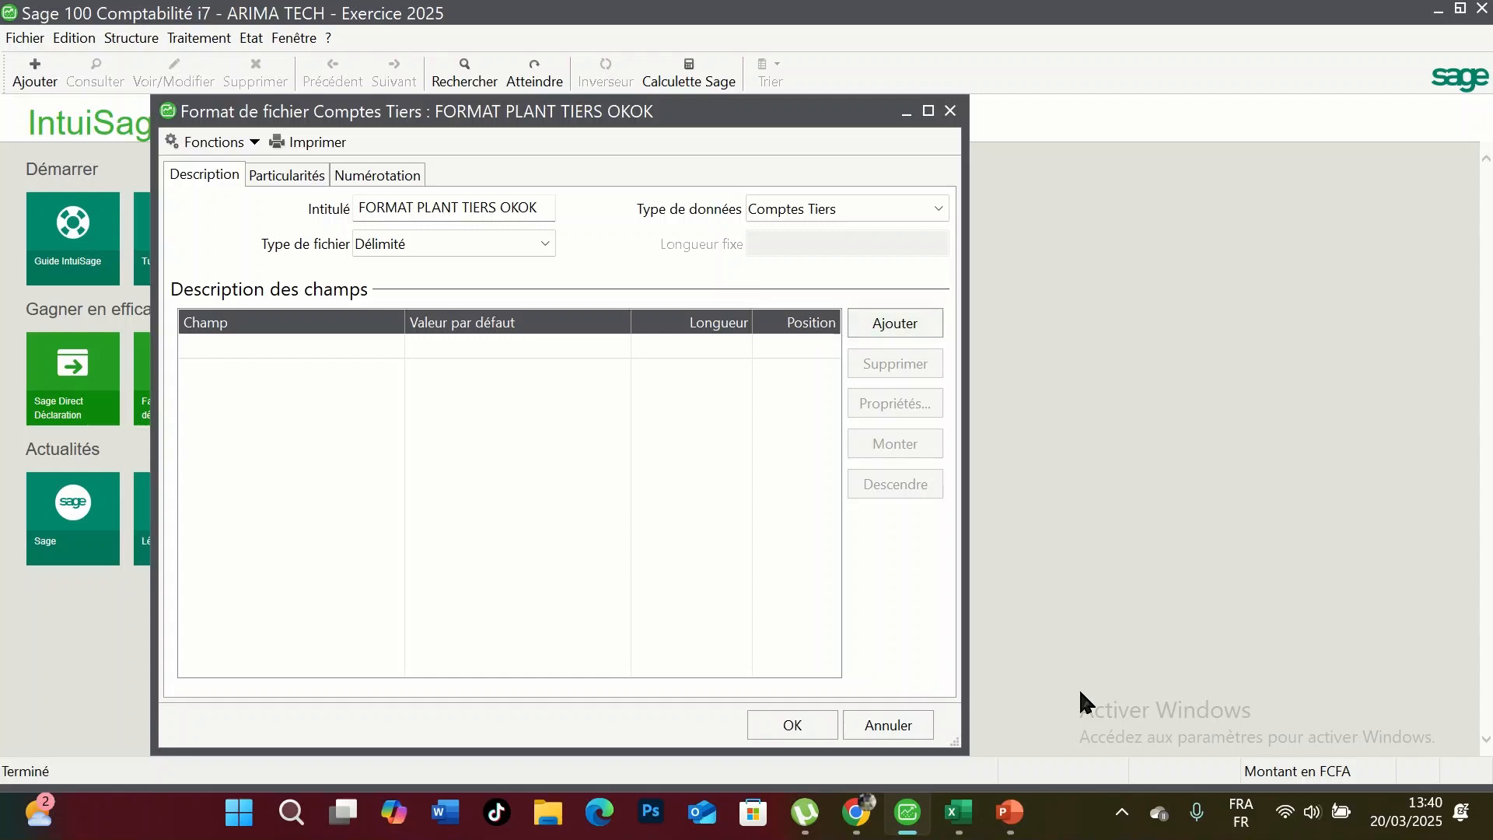
- Switch to the BASE DE DONNE TIERS workbook in Excel and review the order of the column headers in row 2
mouse_move(962, 829)
mouse_move(1003, 722)
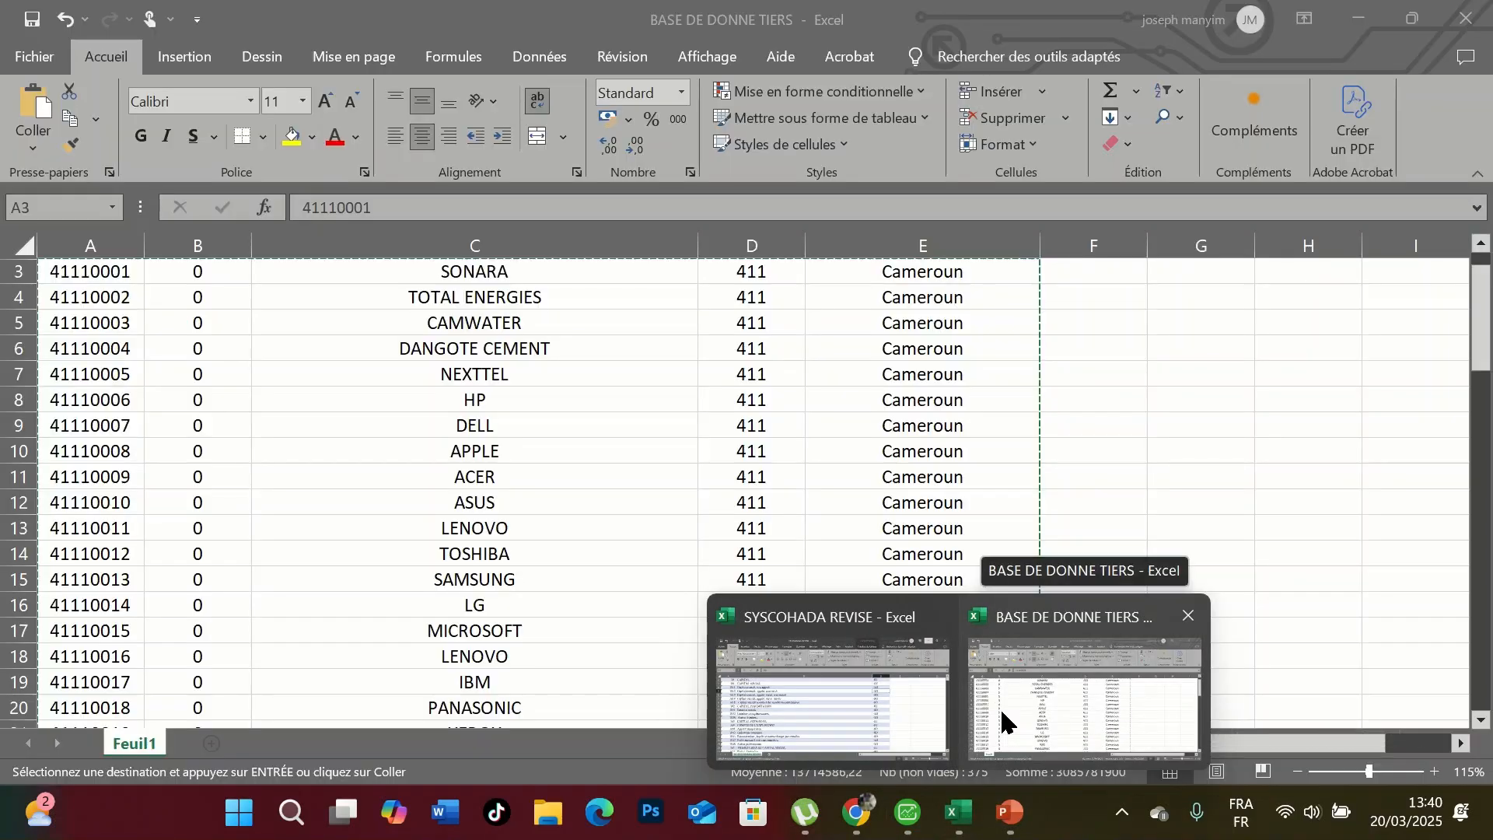
click(1003, 722)
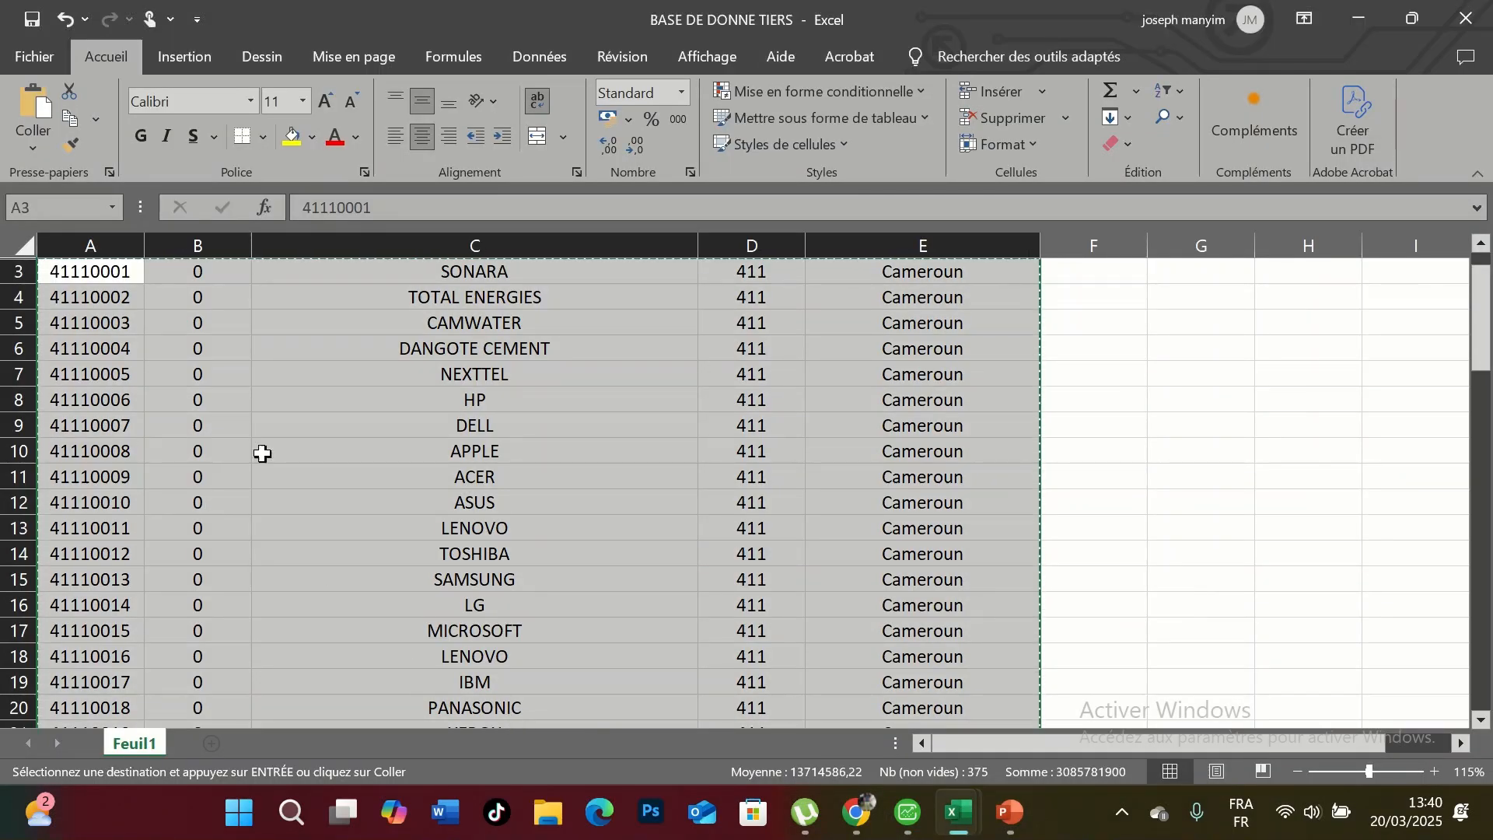
click(302, 429)
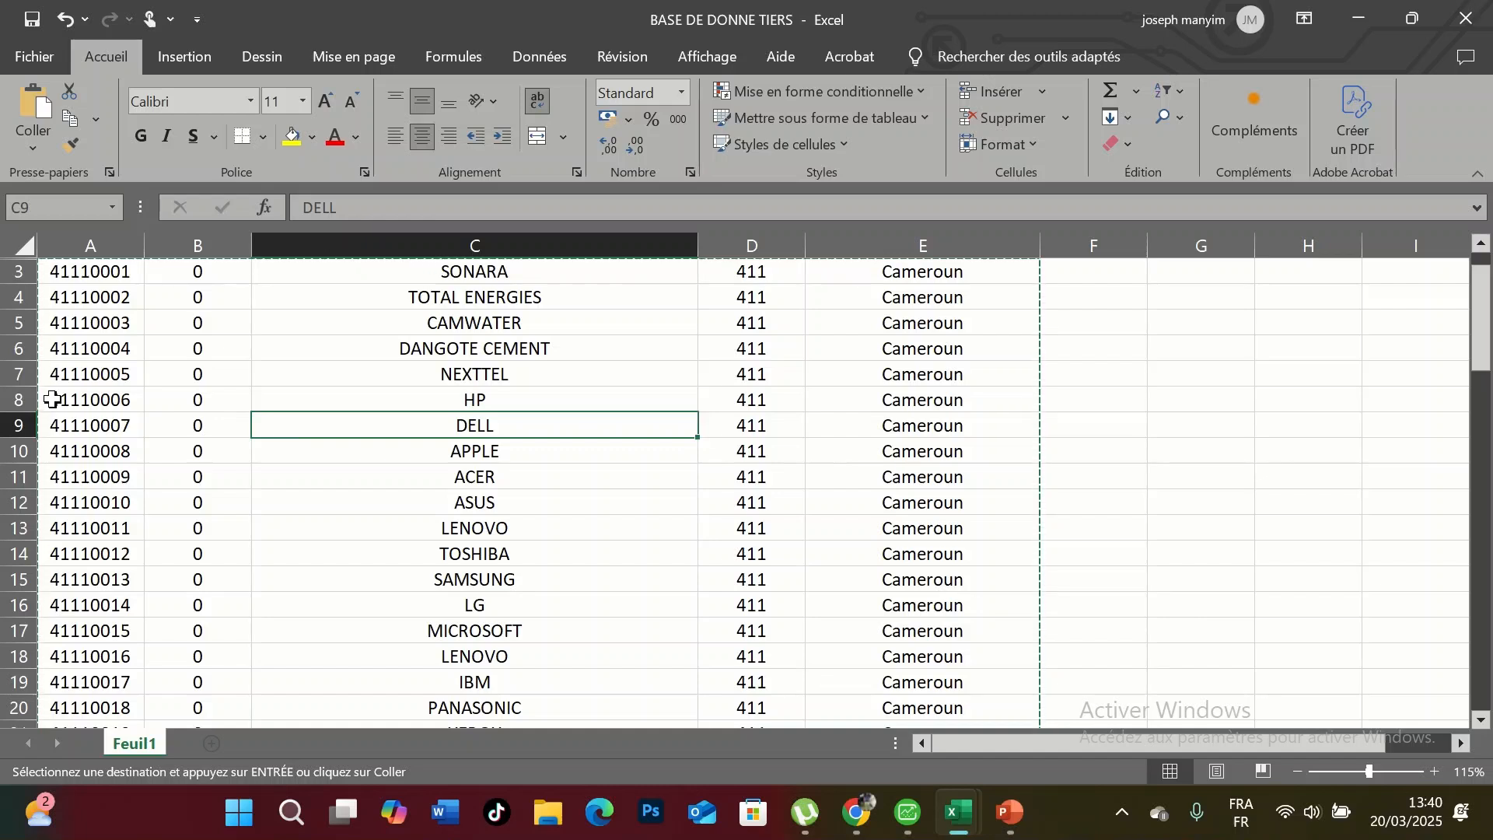
scroll(14, 300, up, 1)
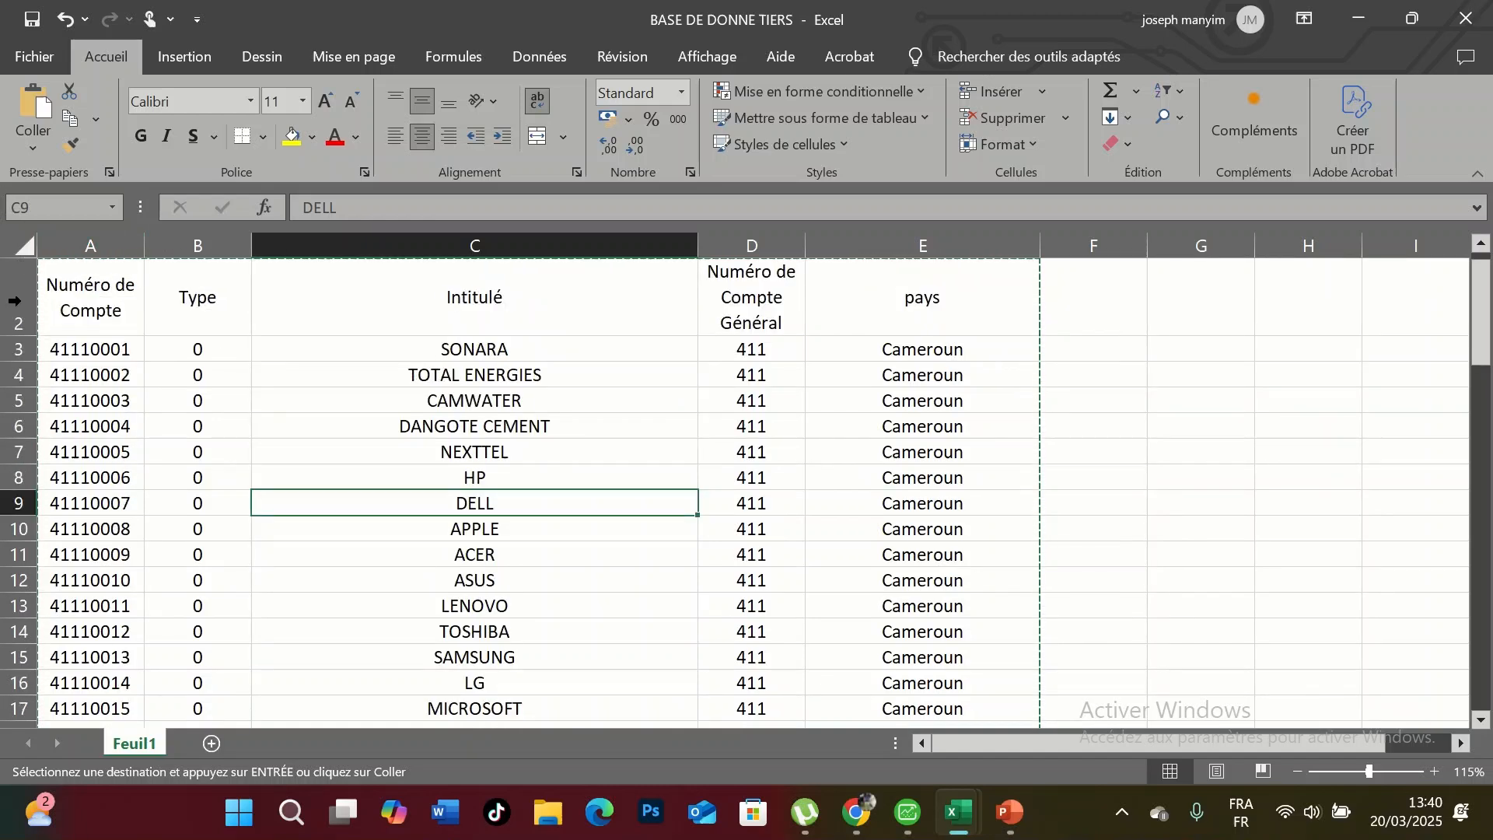
click(99, 300)
click(173, 315)
click(480, 293)
click(749, 305)
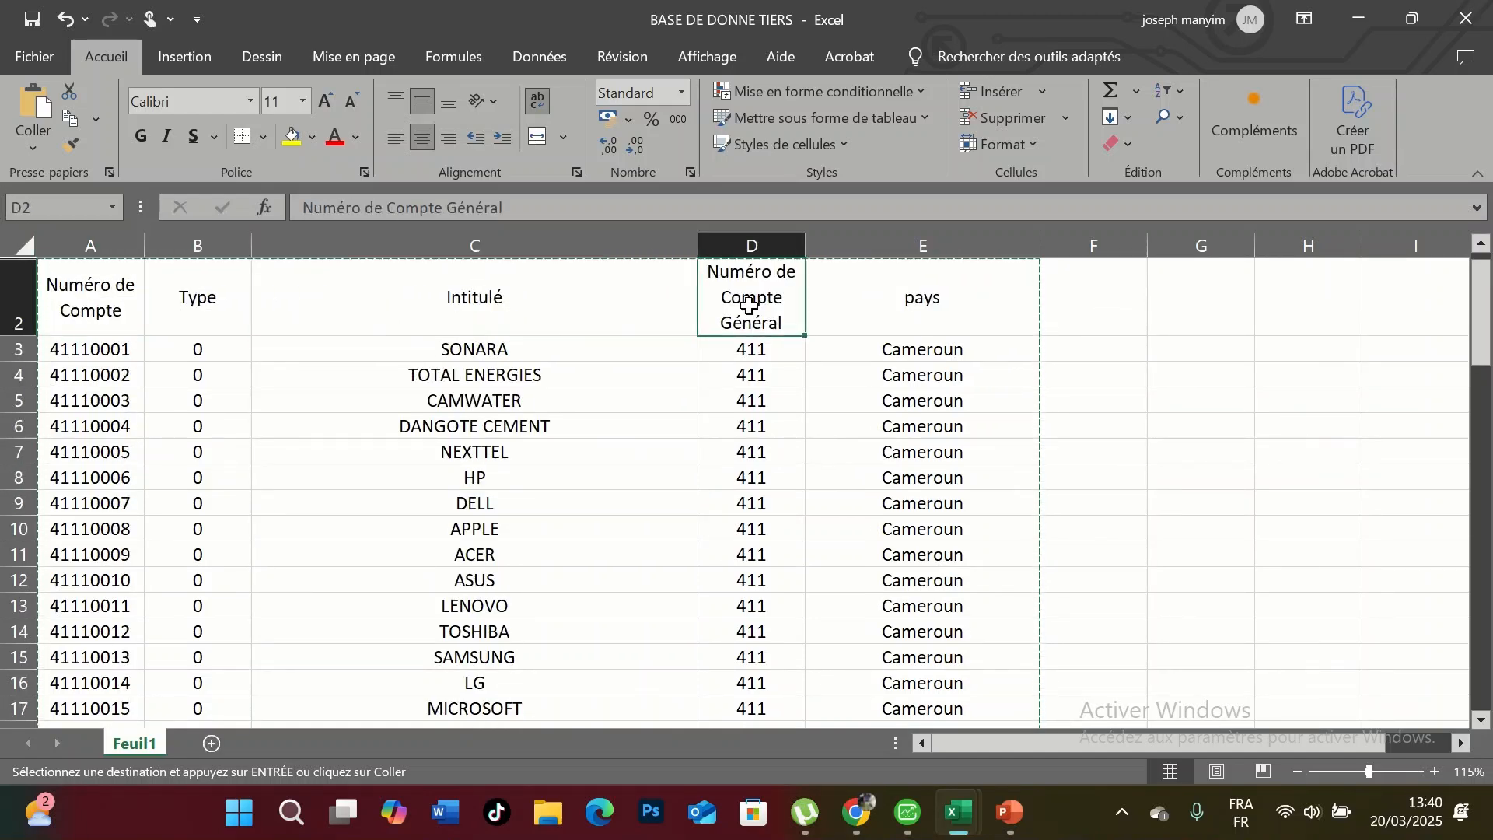
click(891, 296)
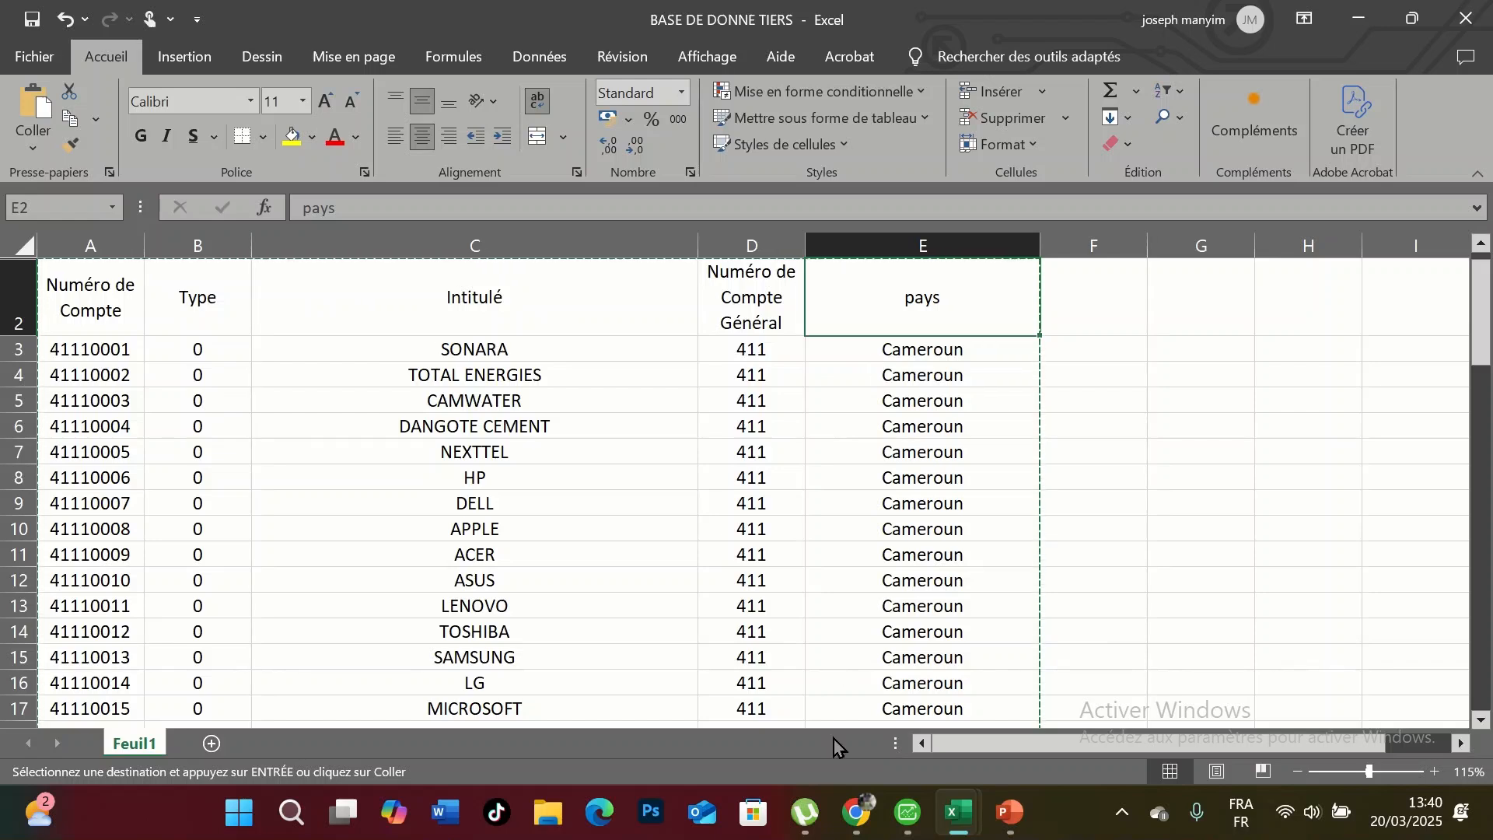
- Return to Sage and add the fields Numéro compte, Type and Intitulé, in that order, to the format description
mouse_move(958, 812)
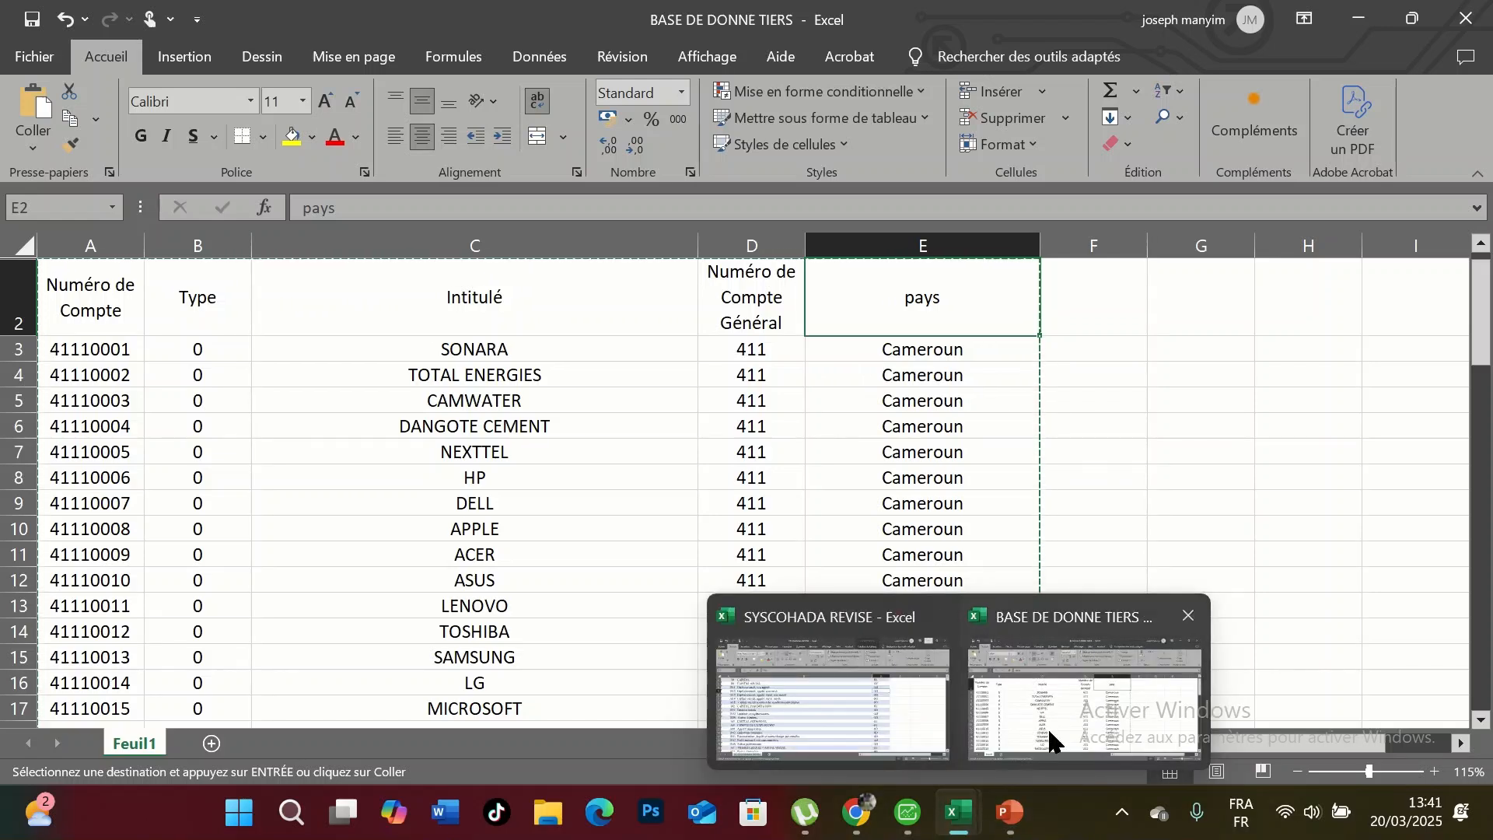
click(907, 813)
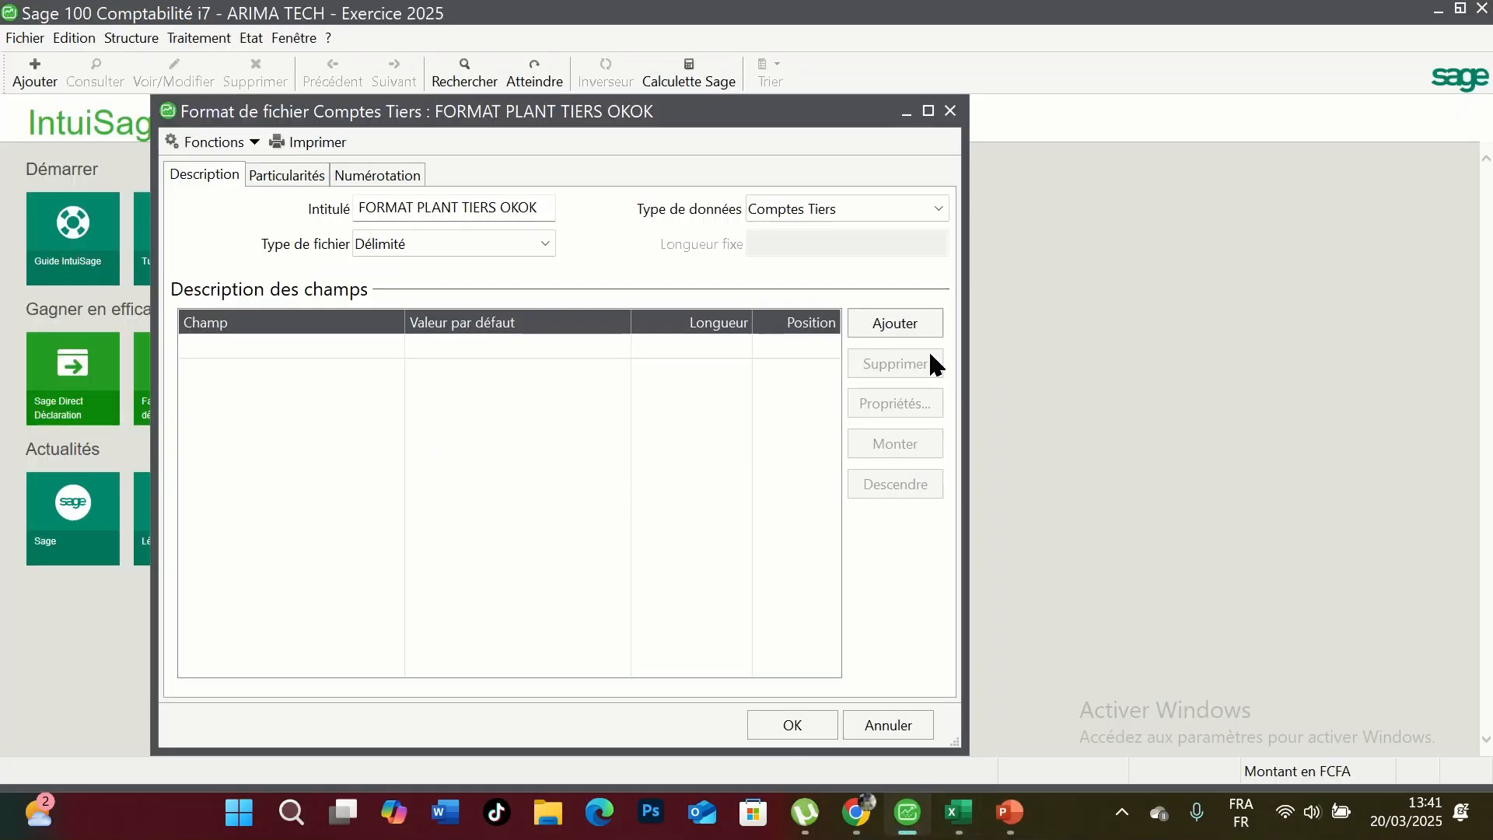
click(895, 323)
click(895, 325)
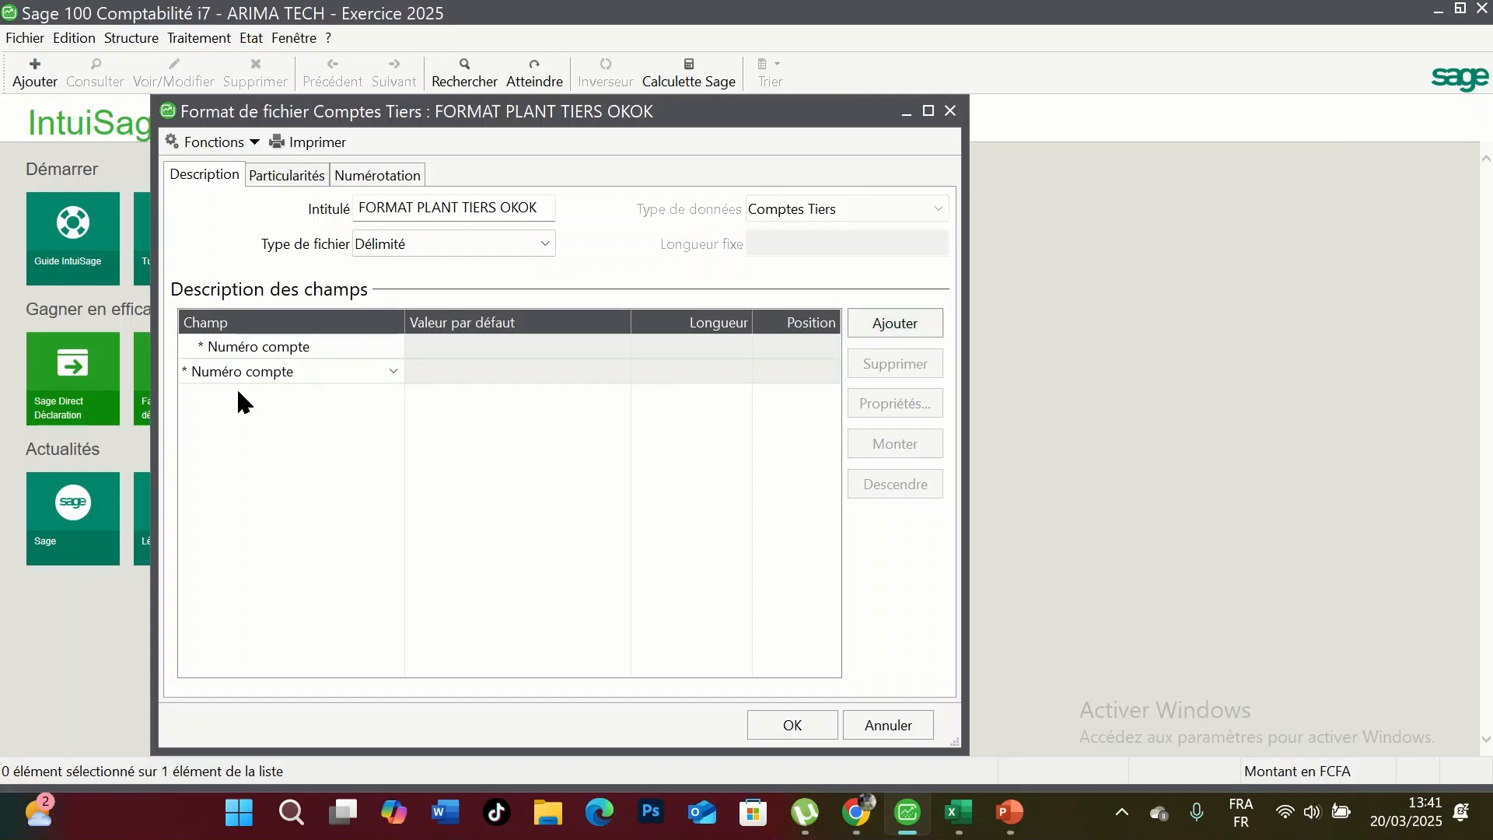
click(393, 371)
click(222, 106)
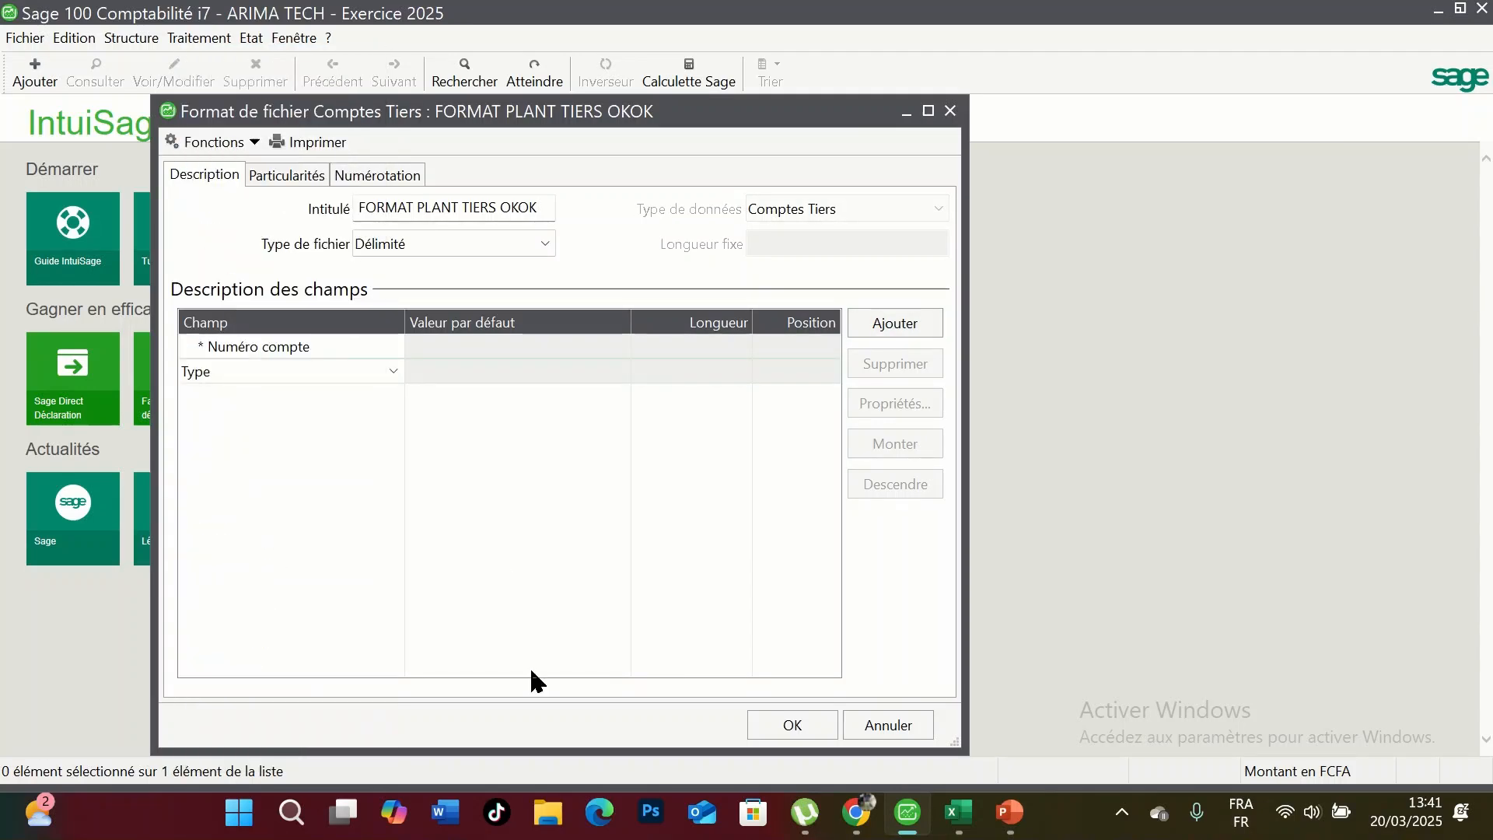
click(902, 322)
click(393, 396)
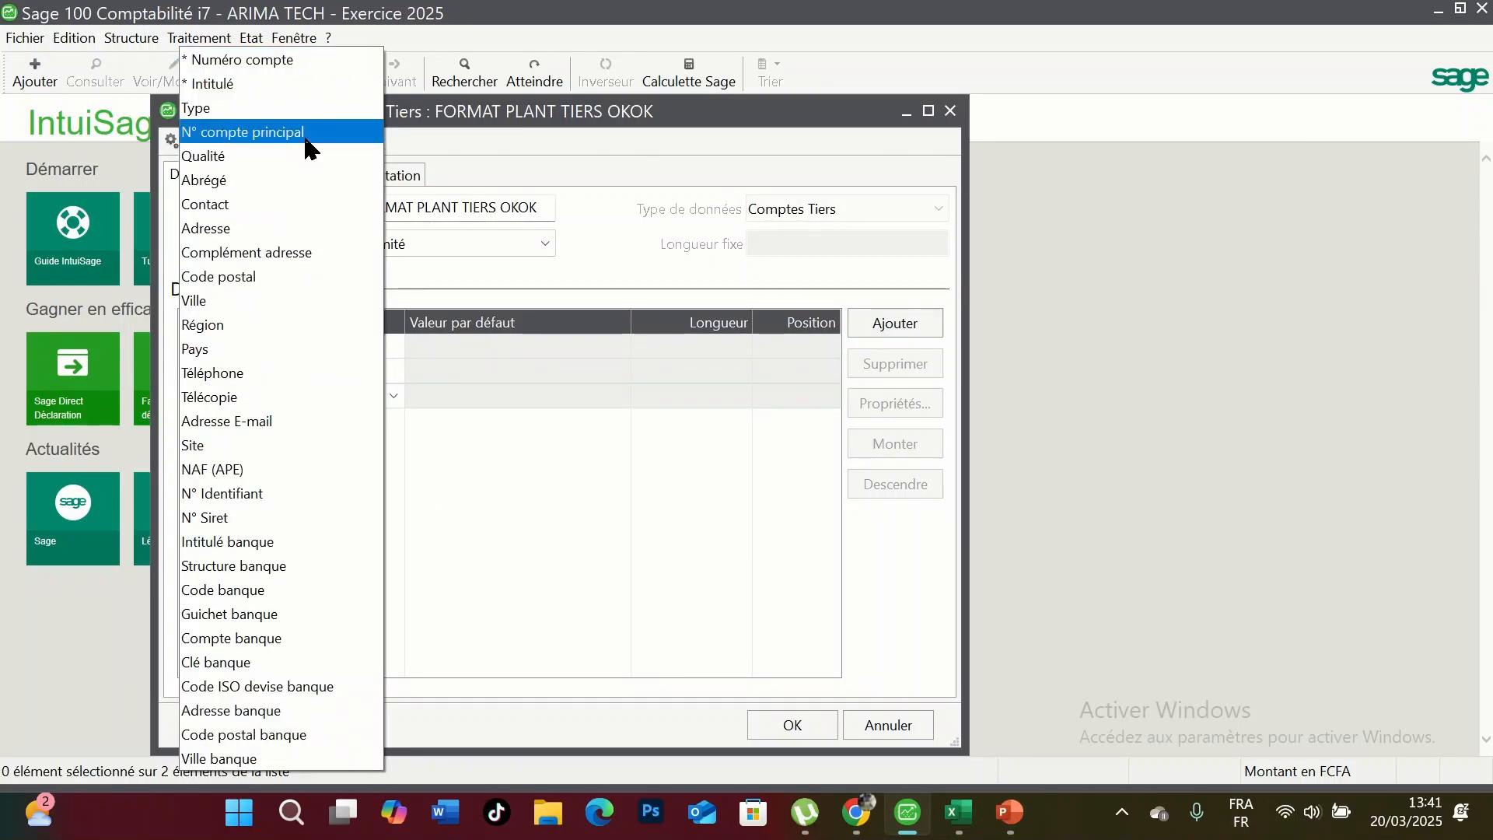
click(305, 89)
click(316, 535)
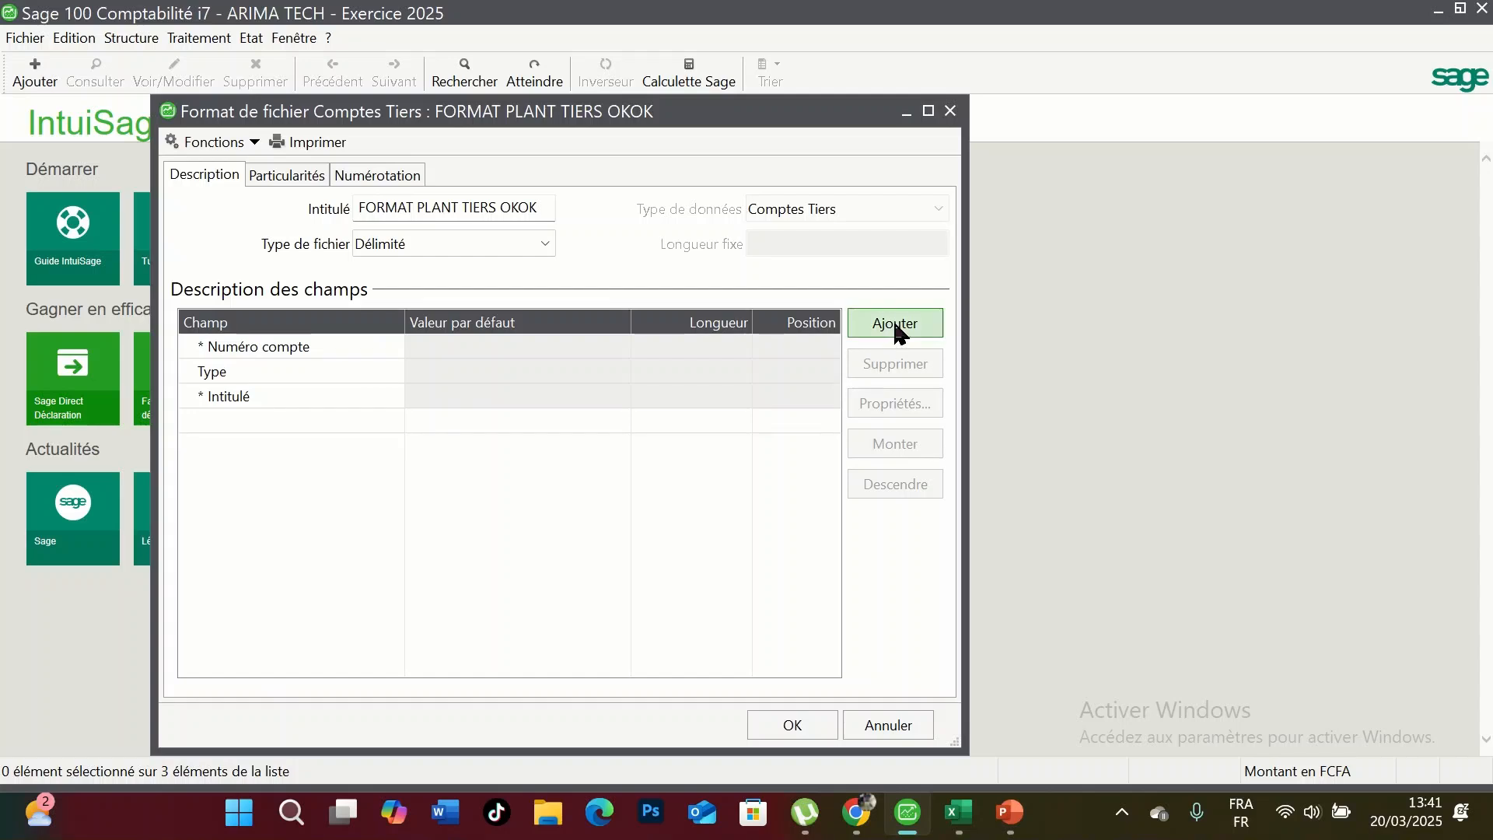
- Check the remaining workbook columns in Excel and add the fields N° compte principal and Pays to the format description
click(965, 821)
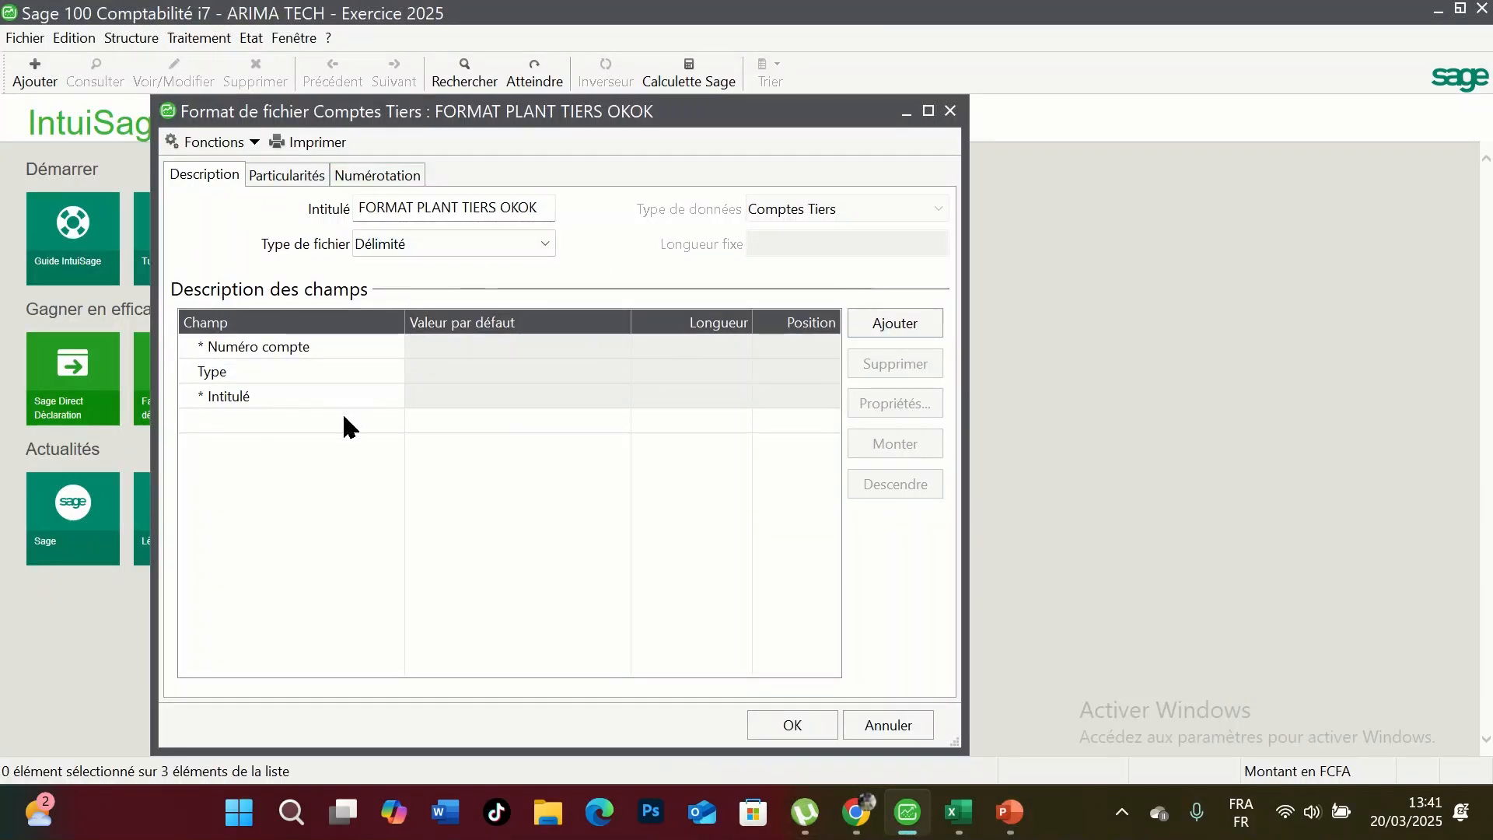
click(895, 323)
click(381, 417)
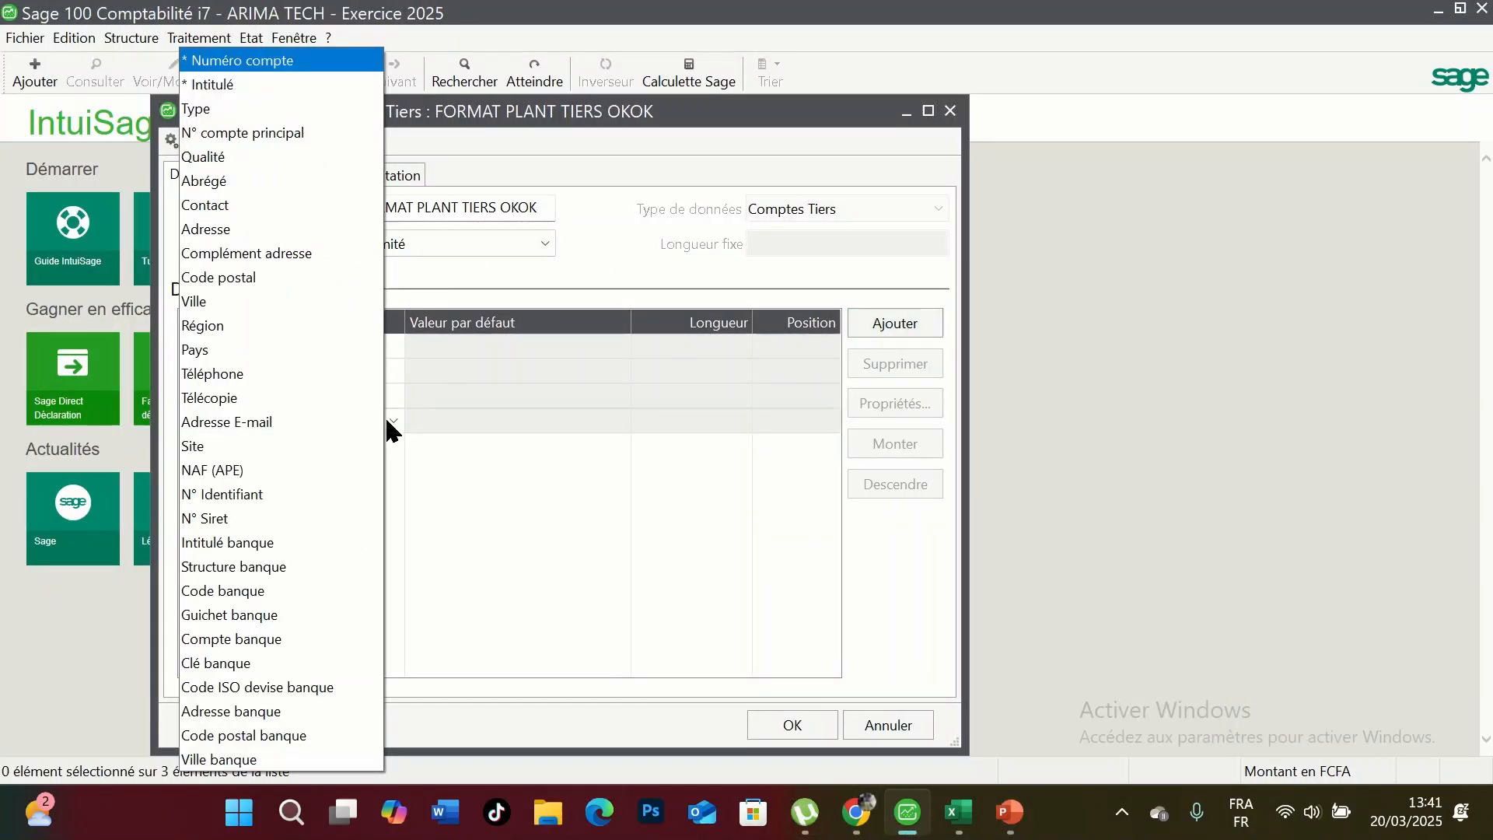
click(315, 137)
click(914, 324)
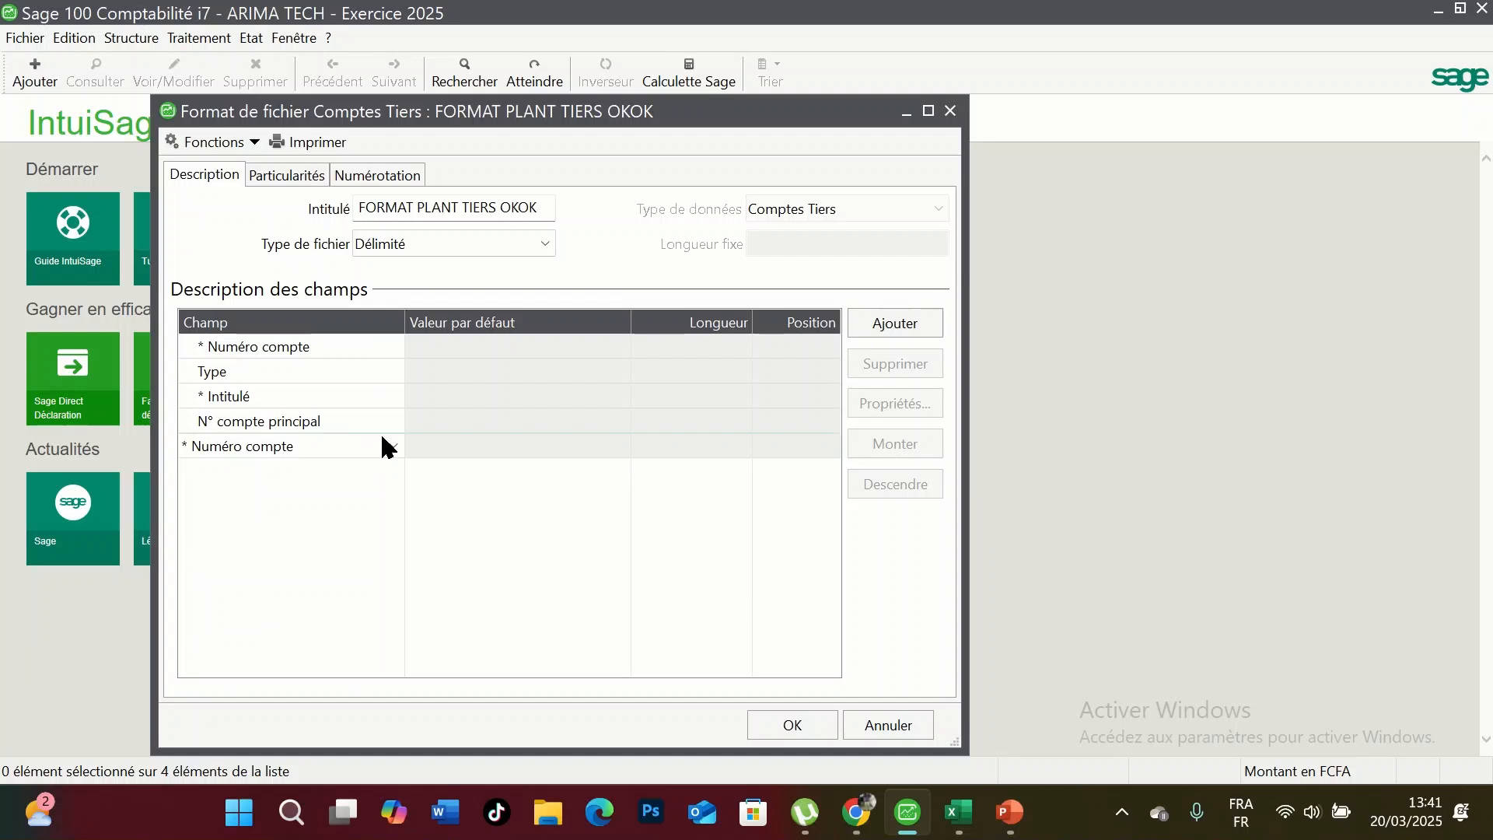
click(381, 446)
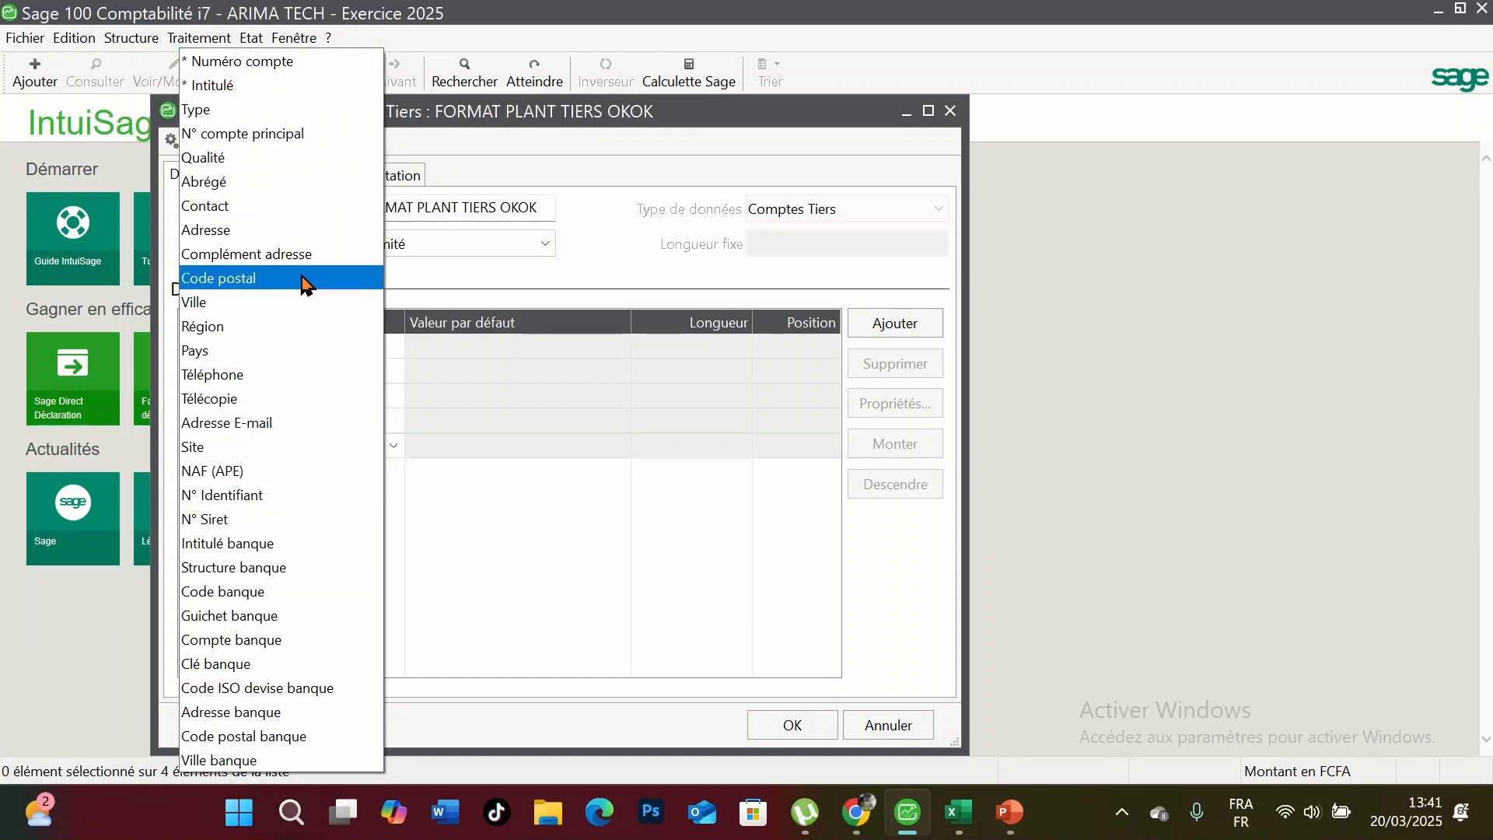
click(284, 352)
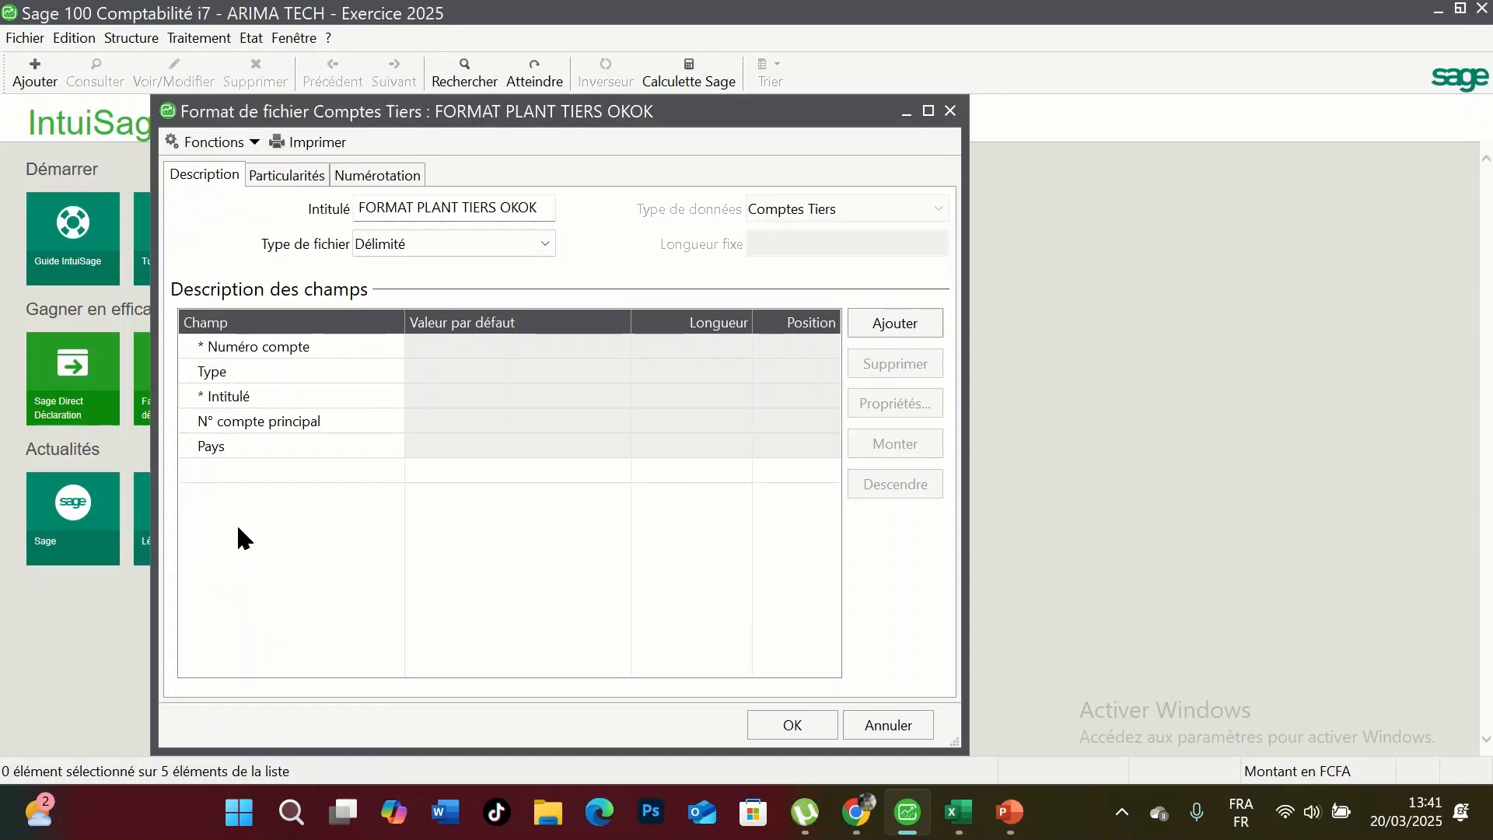
- Check the column layout in the BASE DE DONNE TIERS workbook and select Tabulation as the format's field delimiter
click(289, 174)
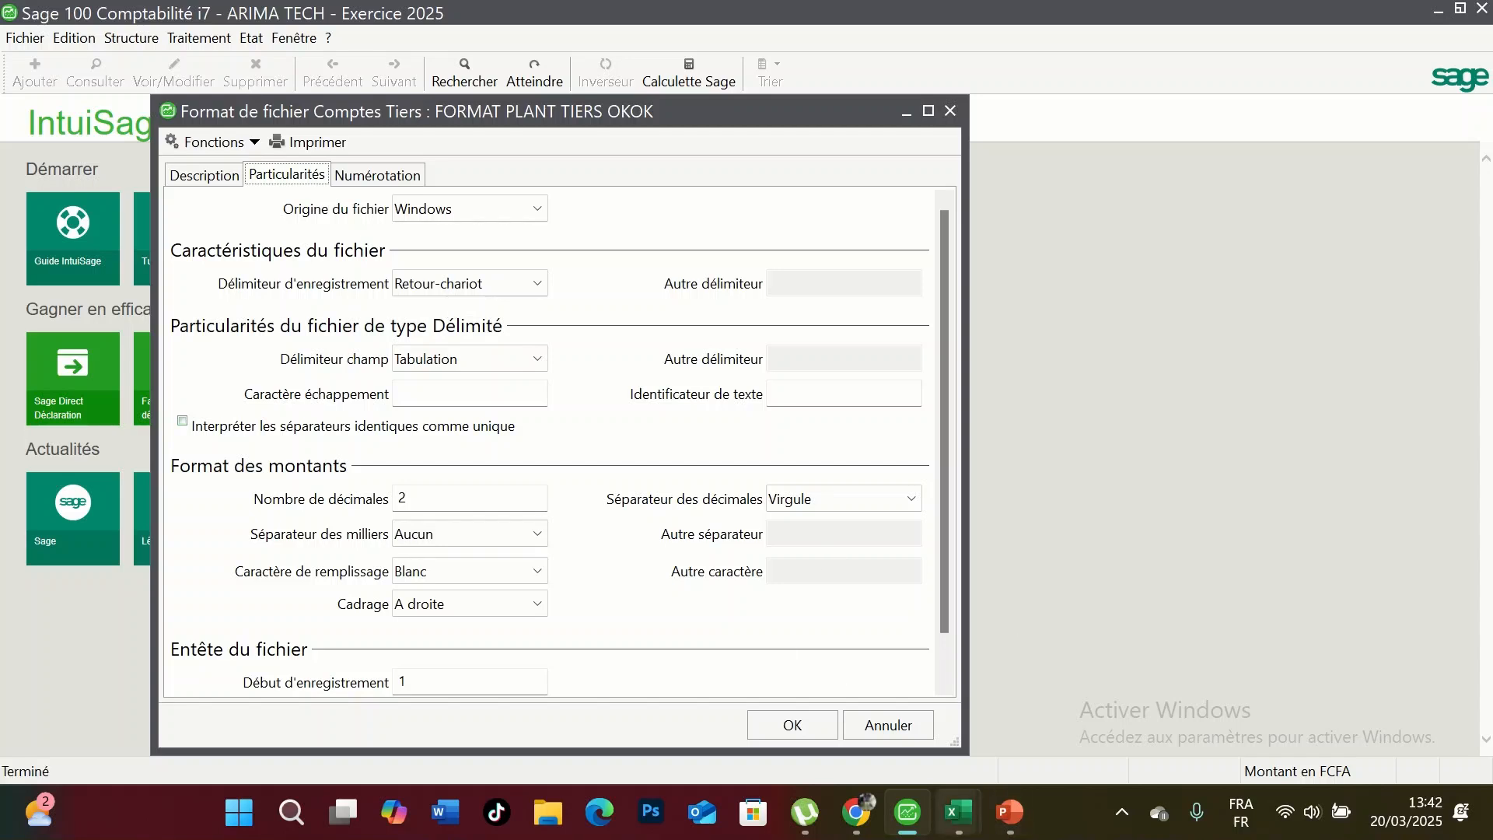
mouse_move(961, 813)
click(1048, 719)
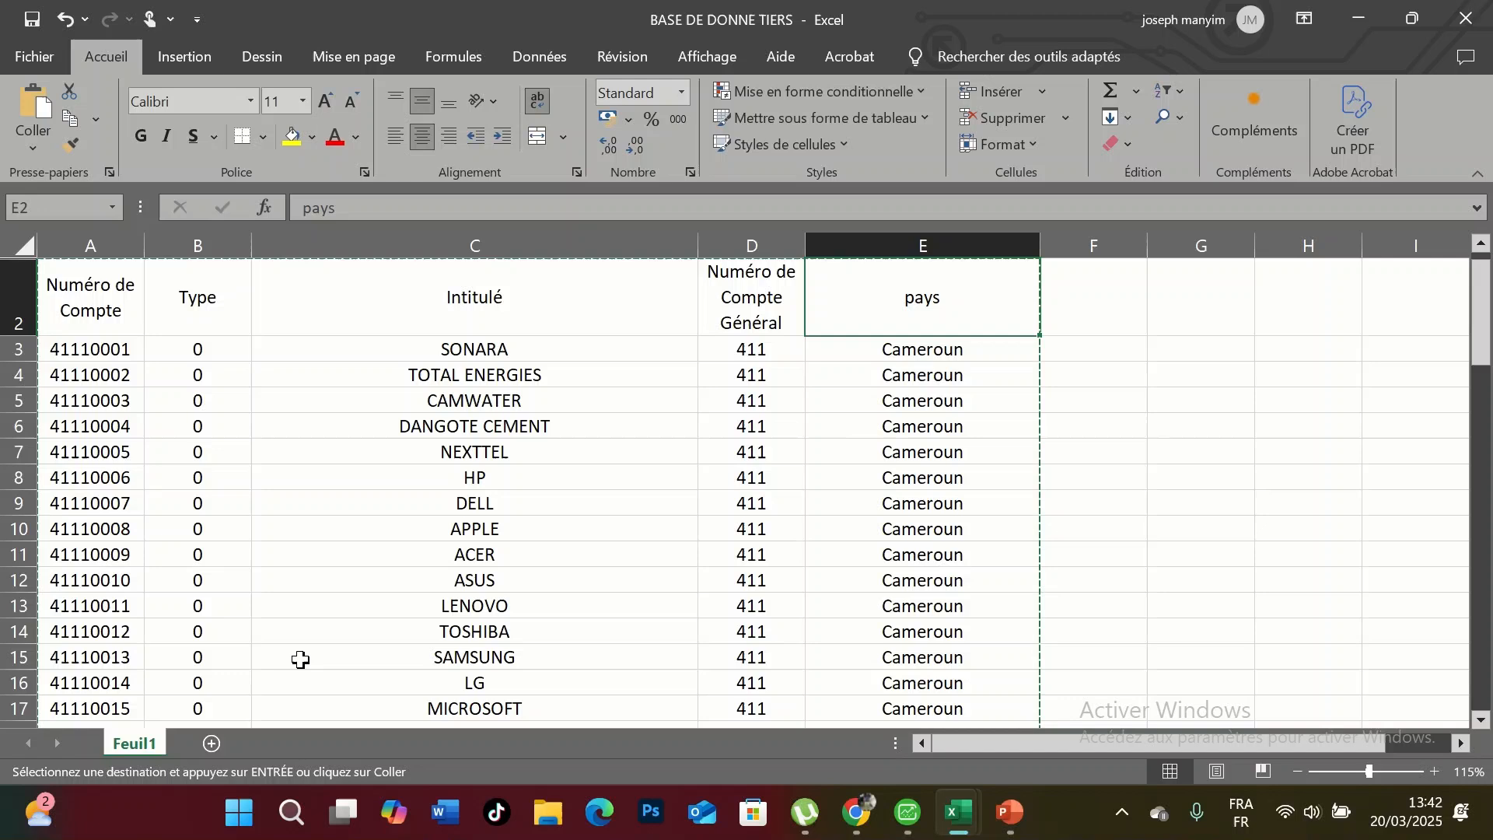
click(65, 343)
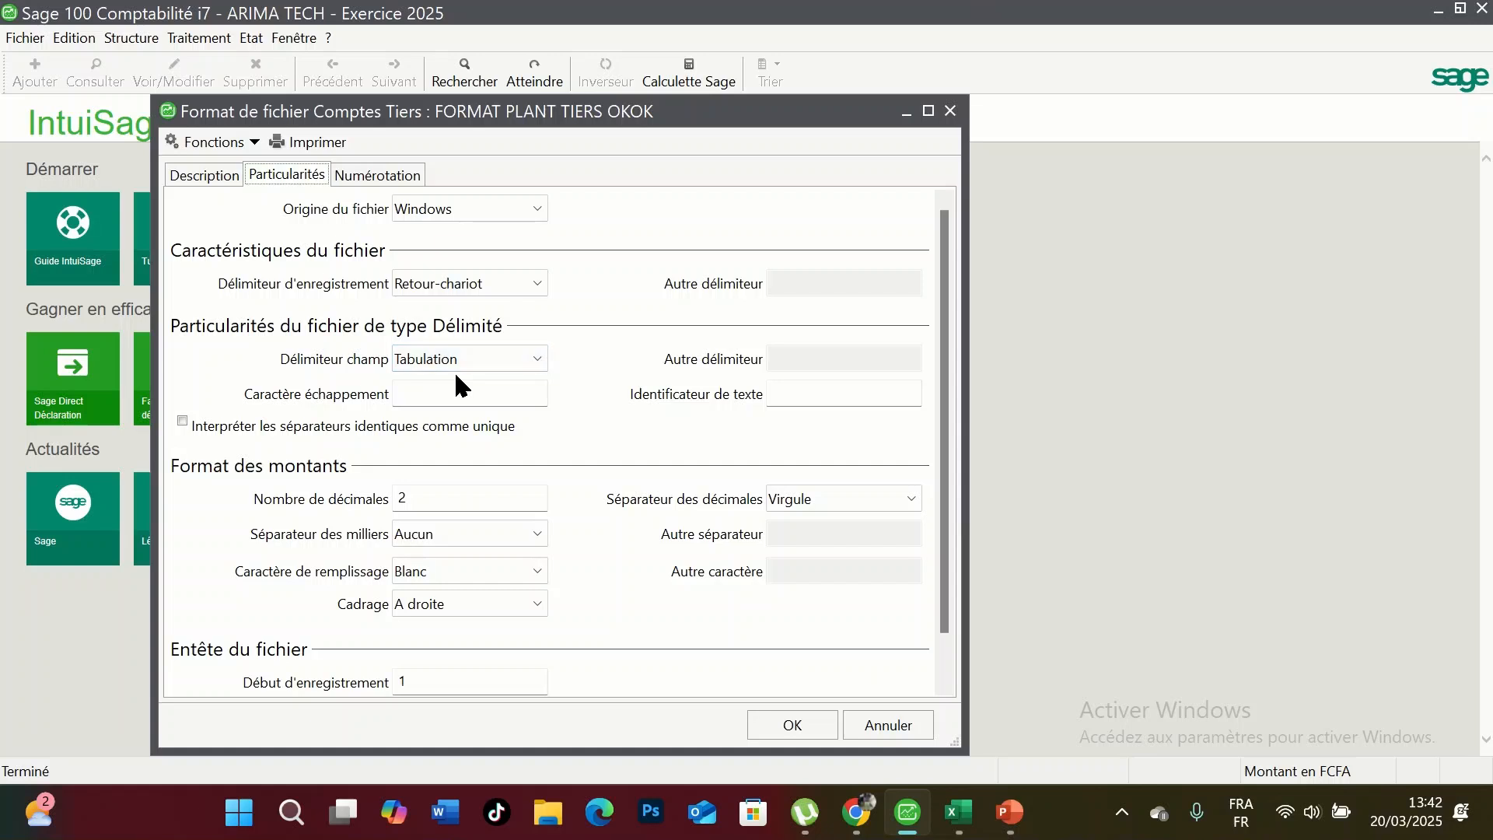
click(534, 360)
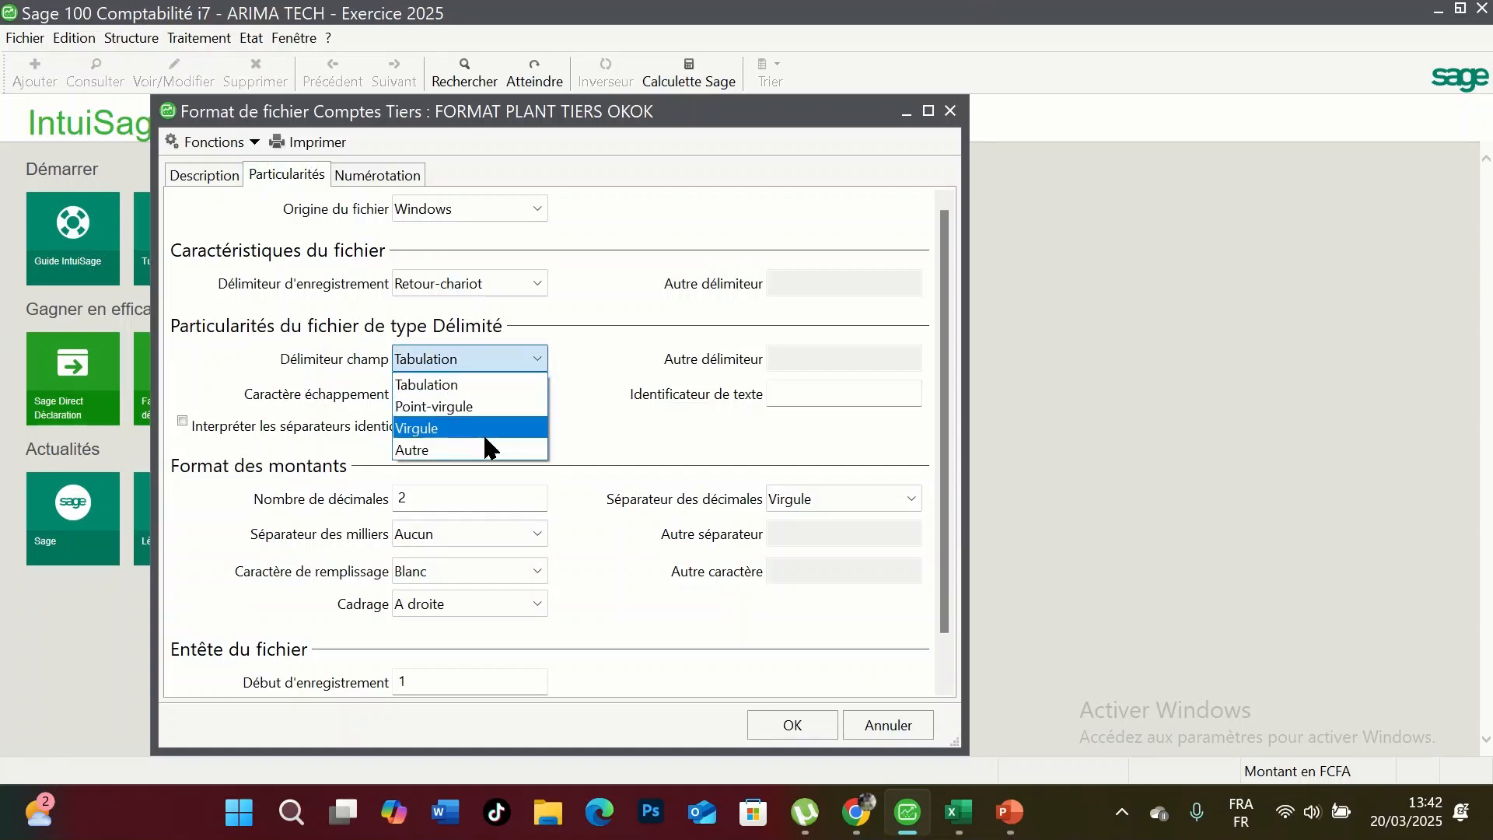
click(512, 385)
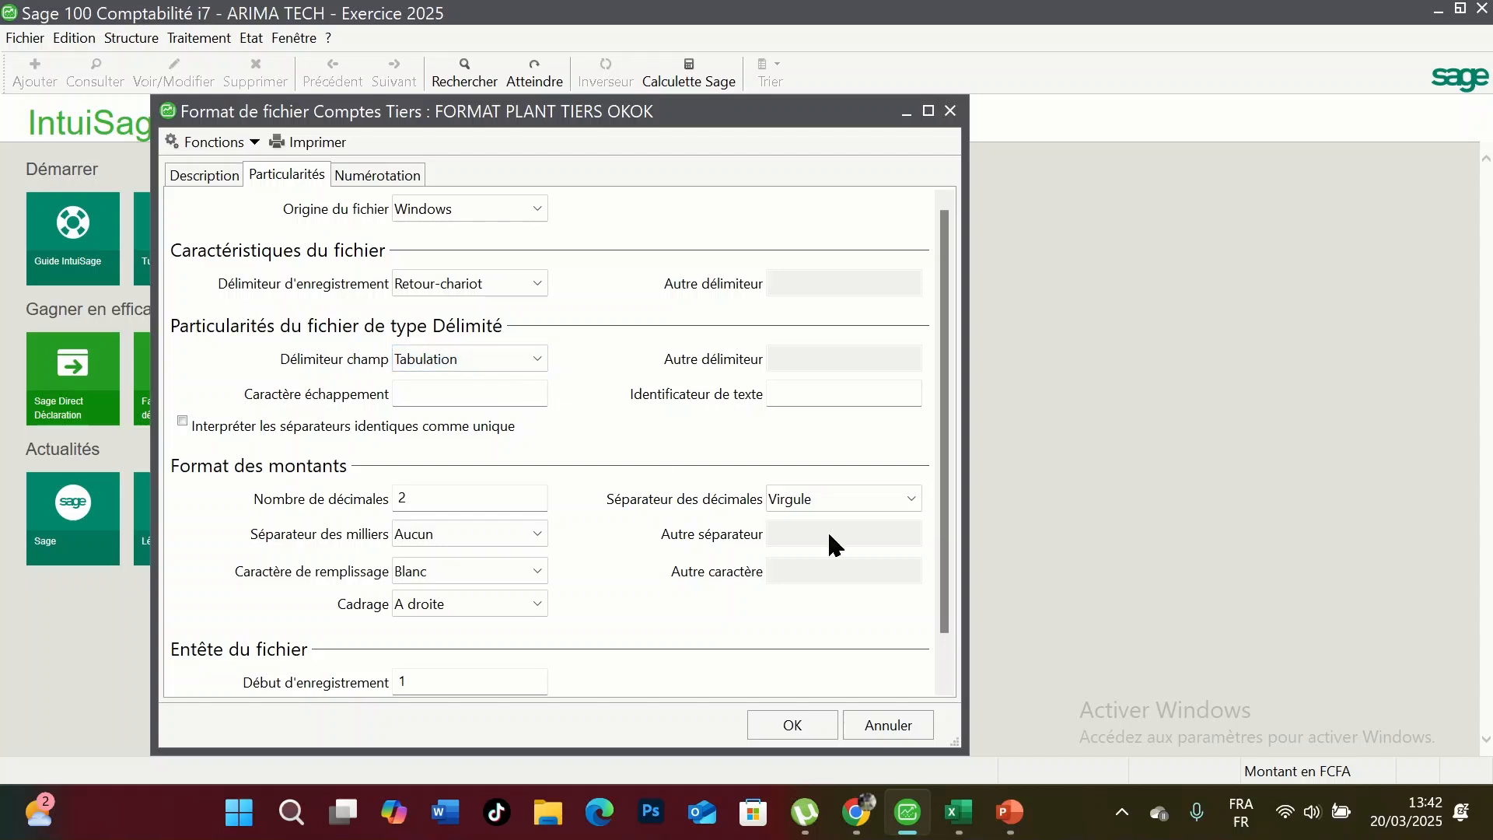
- Check the data columns in the BASE DE DONNE TIERS workbook, return to Sage and set the format's number of decimals to 0
mouse_move(1005, 828)
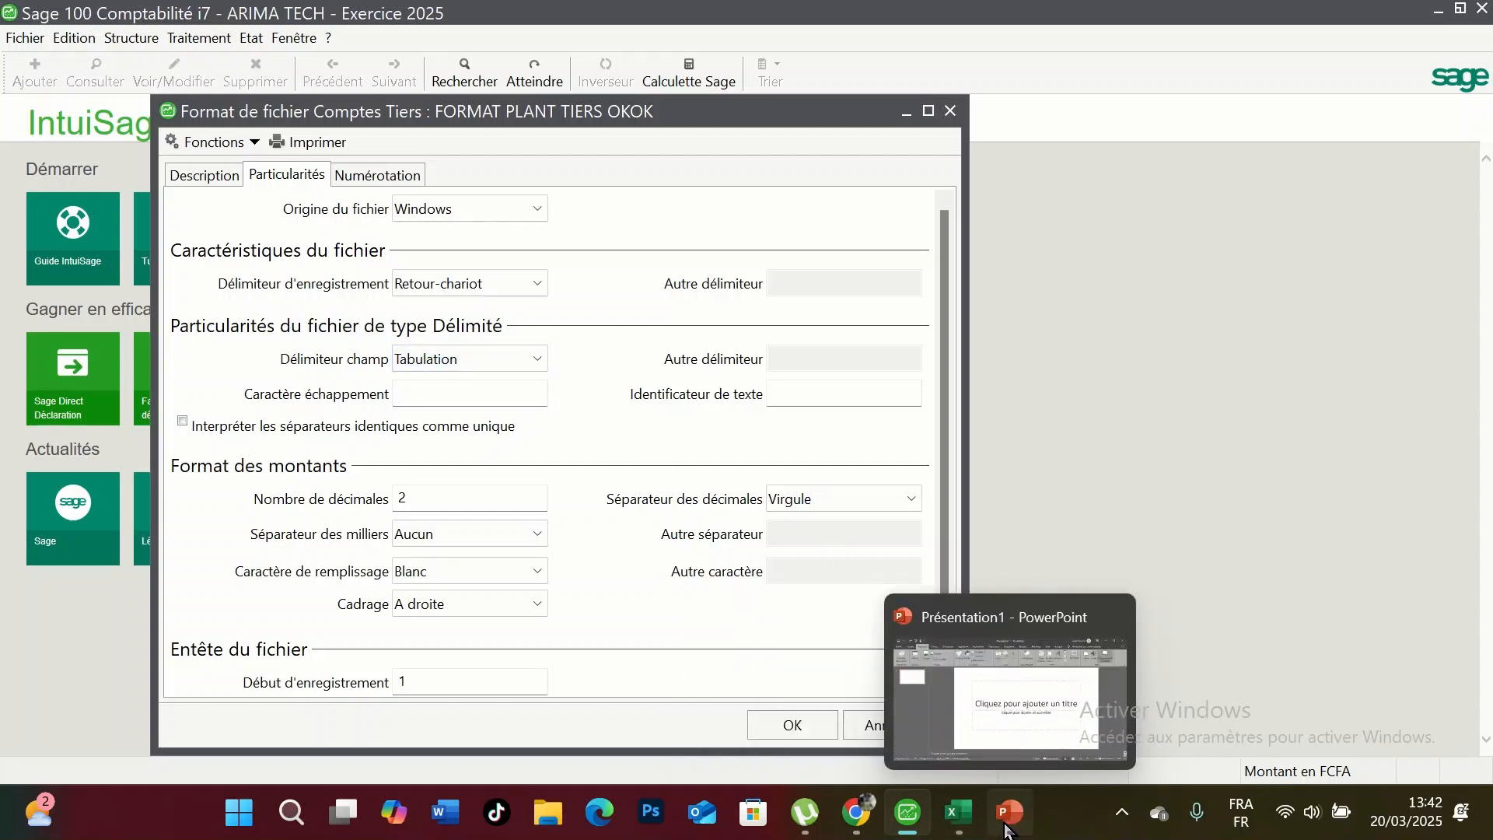
click(1008, 810)
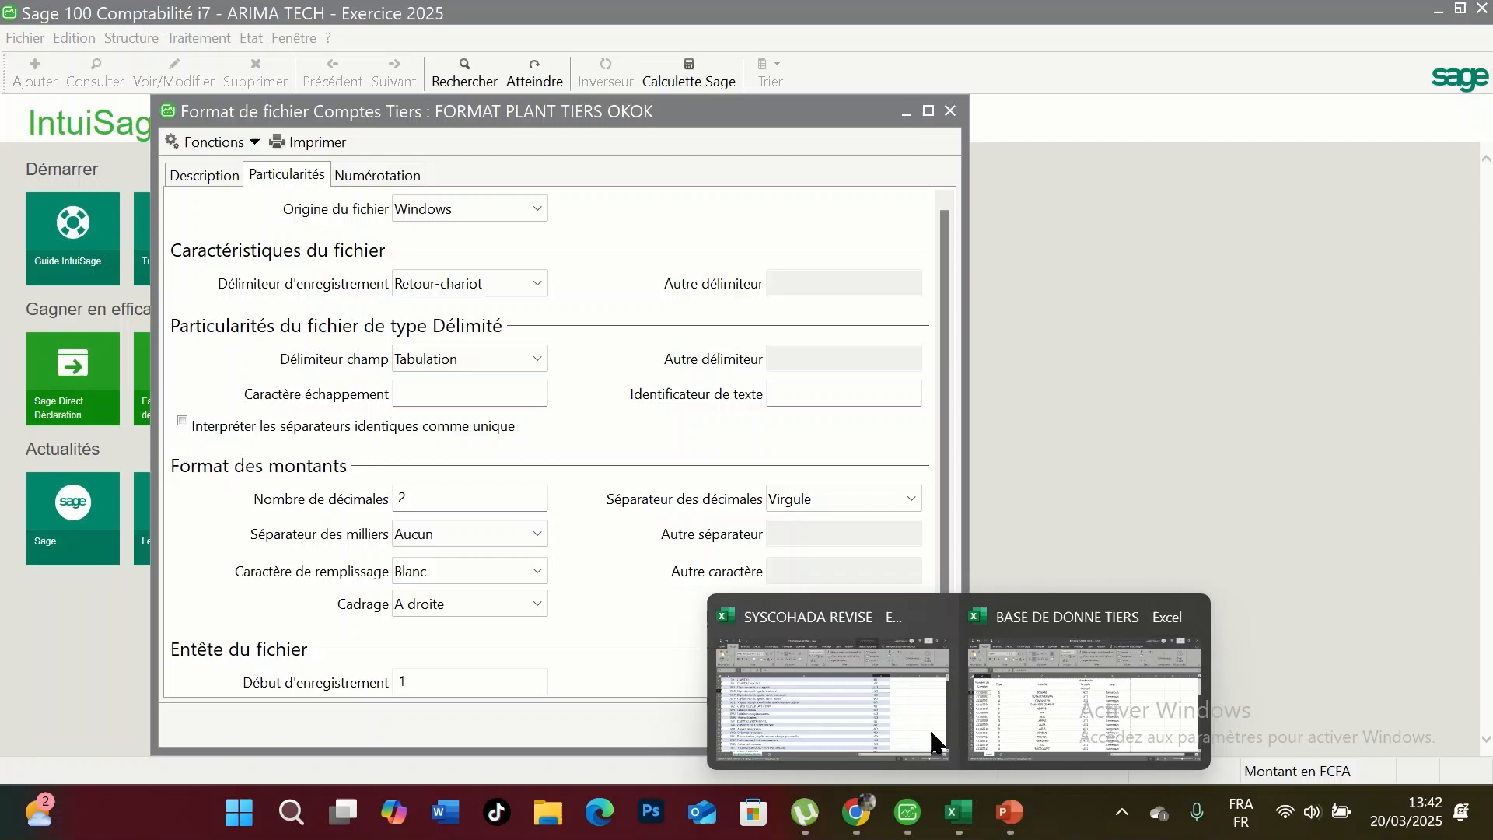
mouse_move(987, 721)
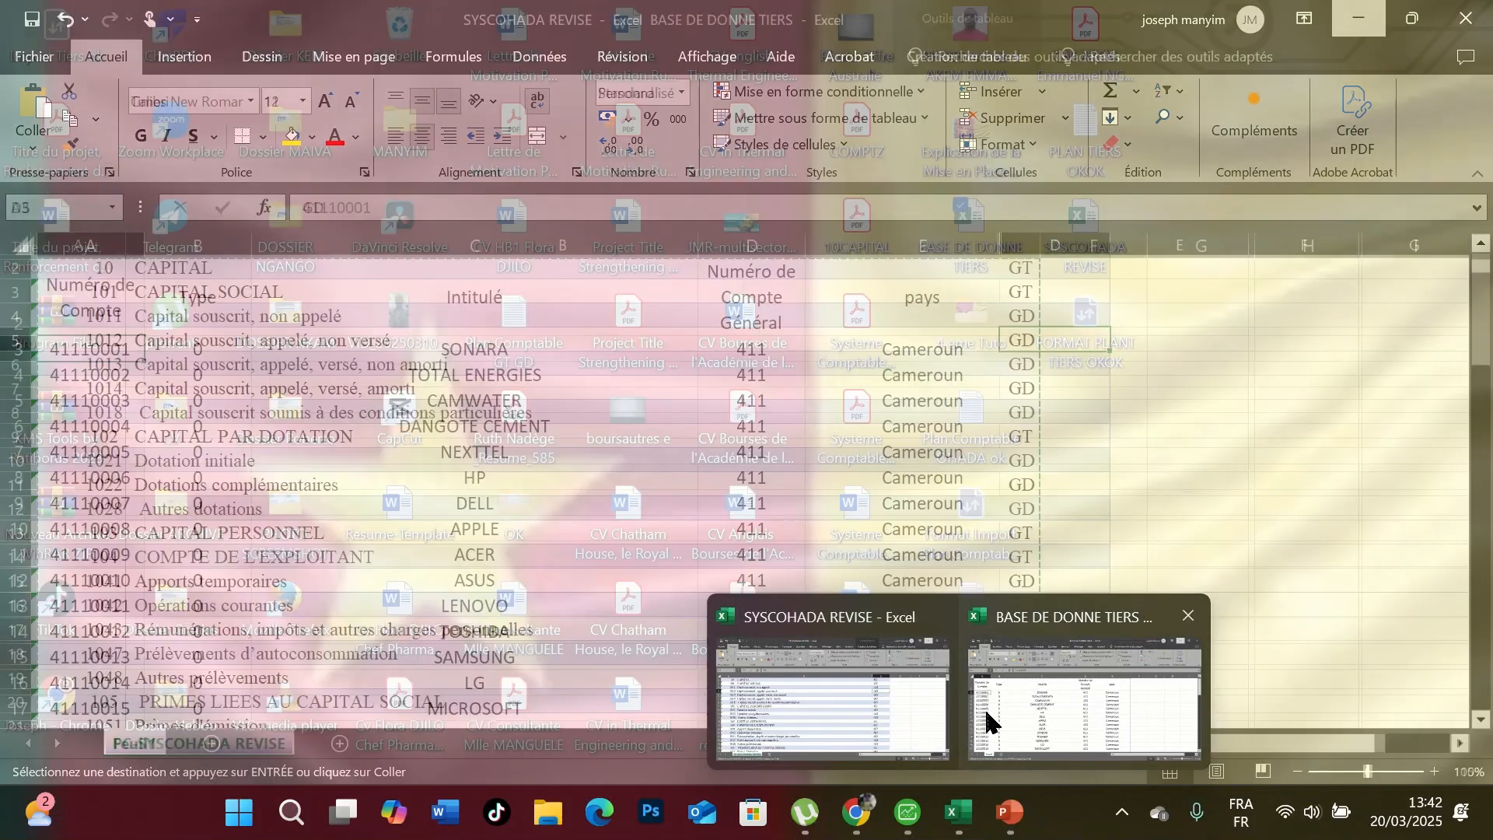
click(1010, 696)
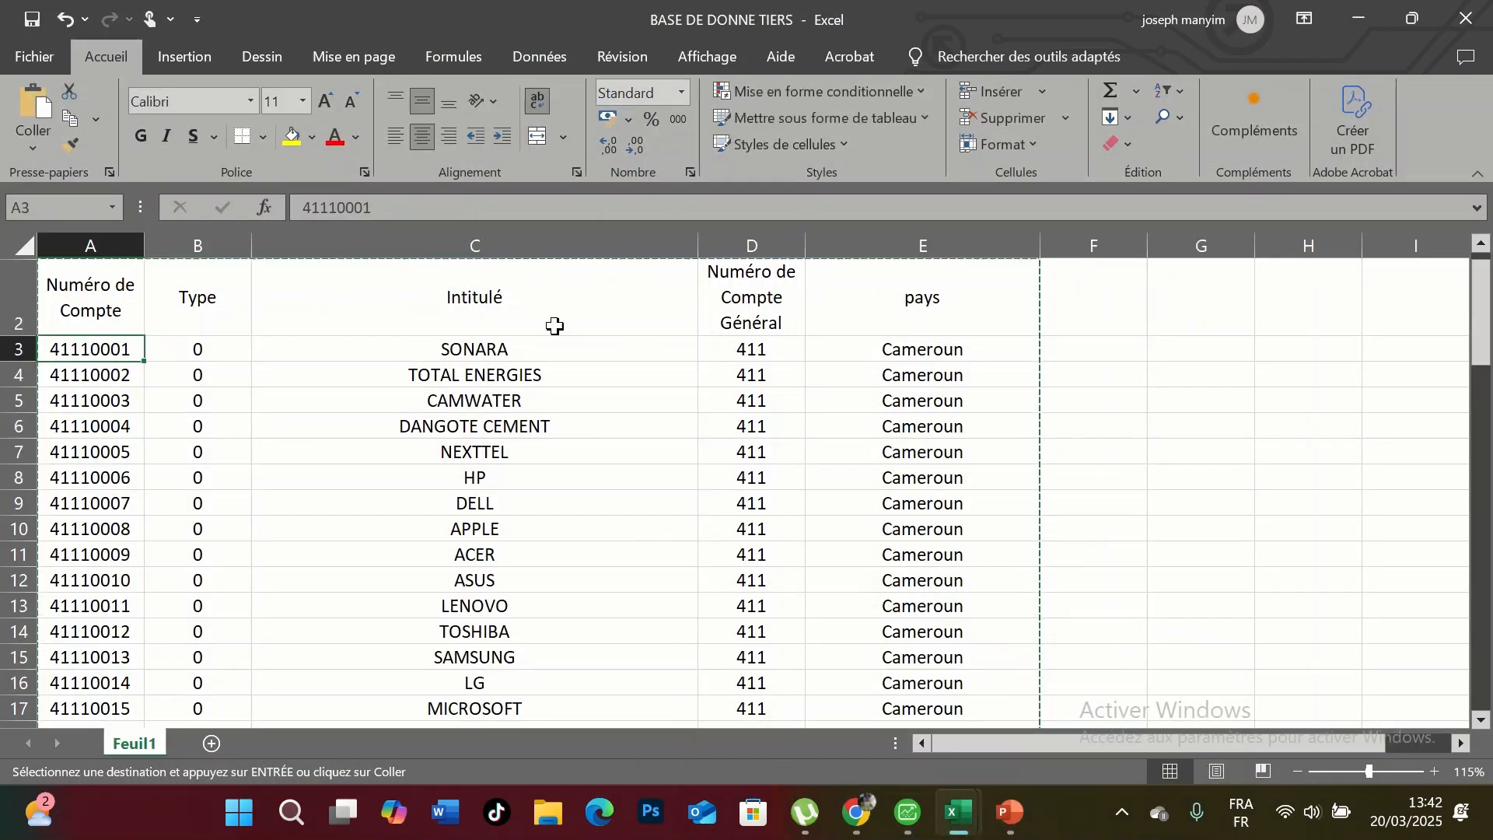
click(1359, 17)
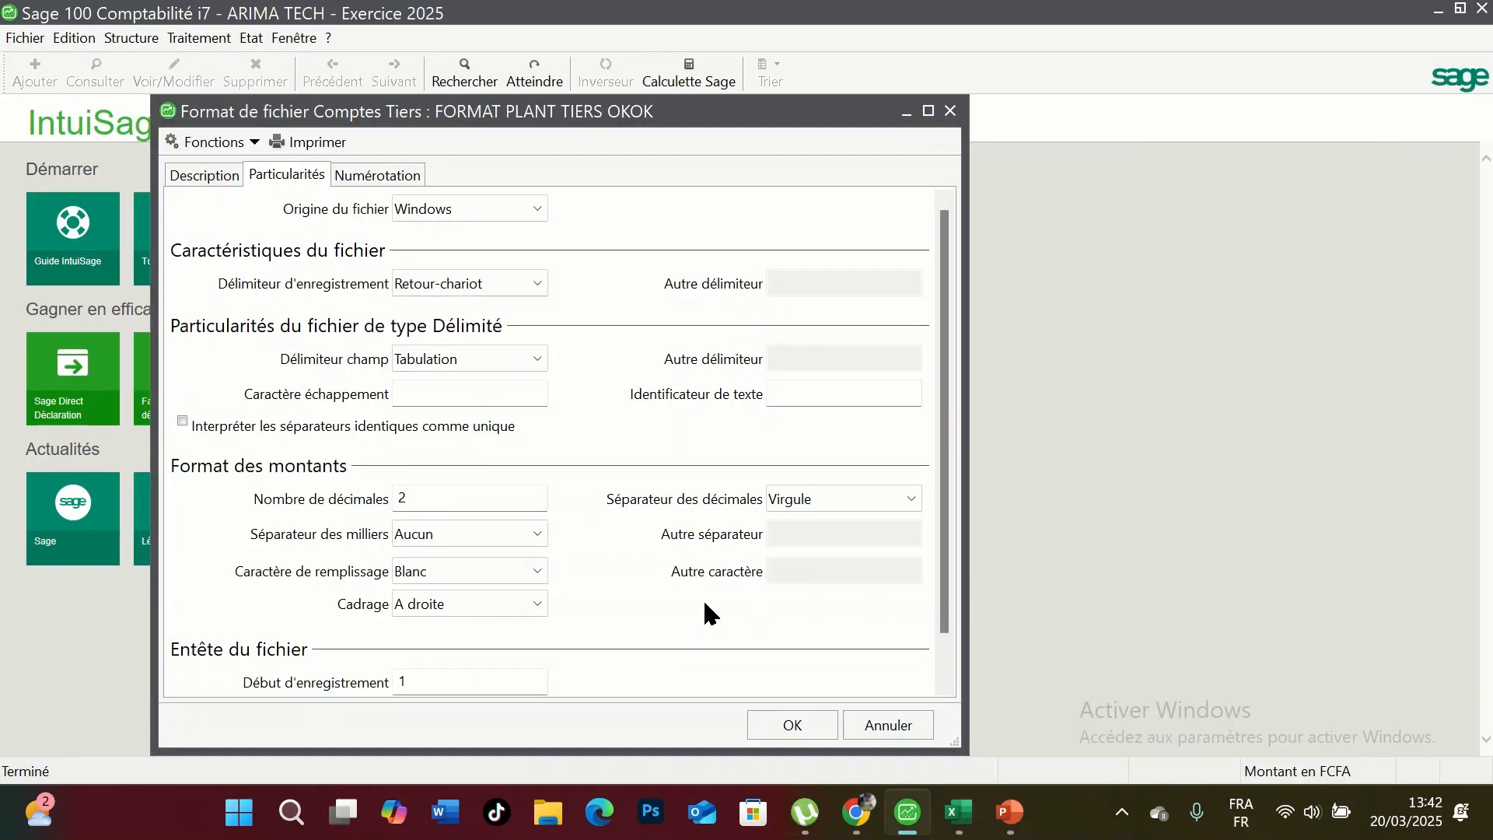
click(402, 498)
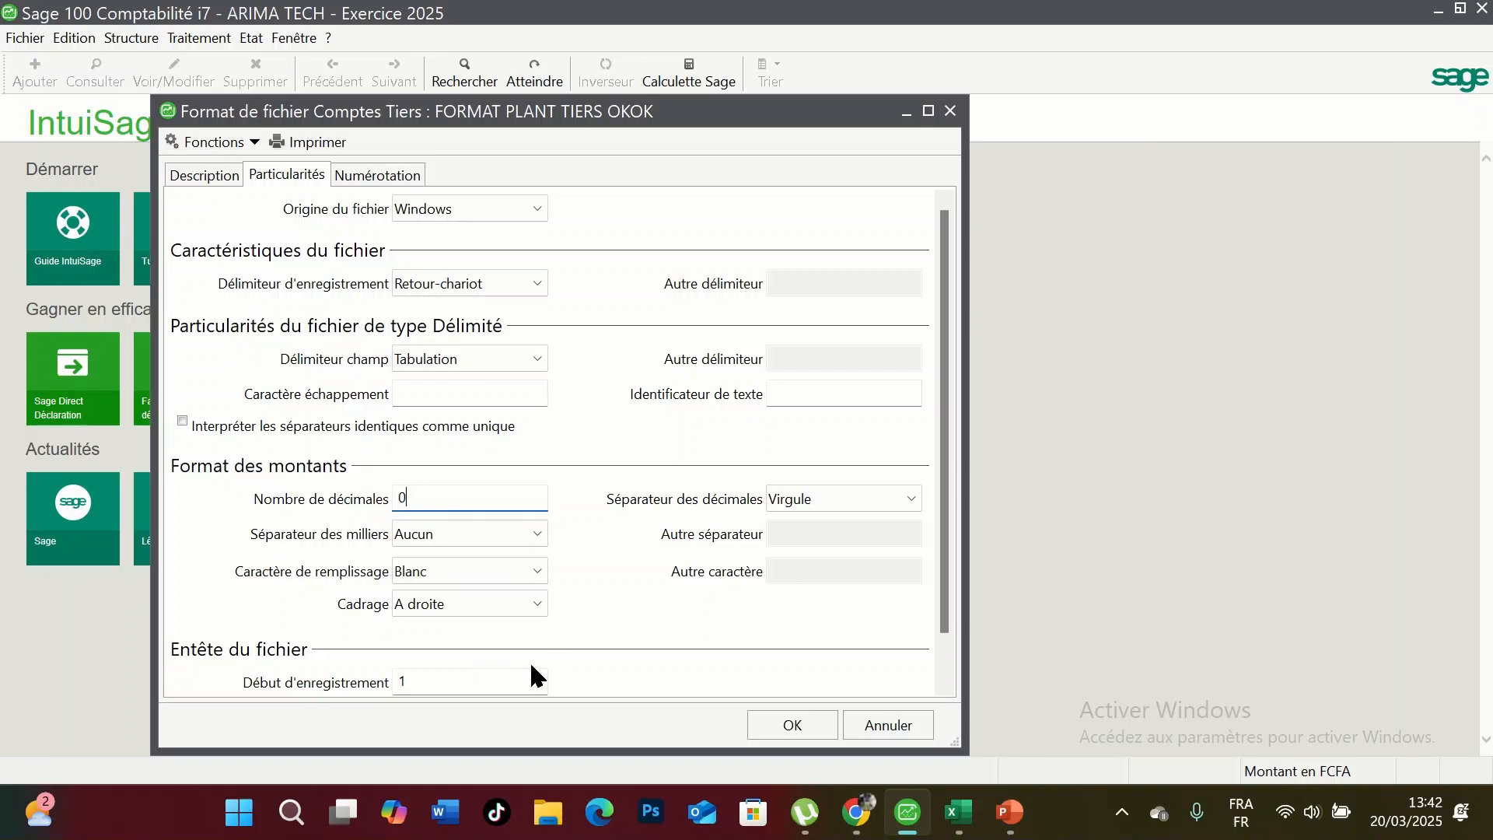
text(0)
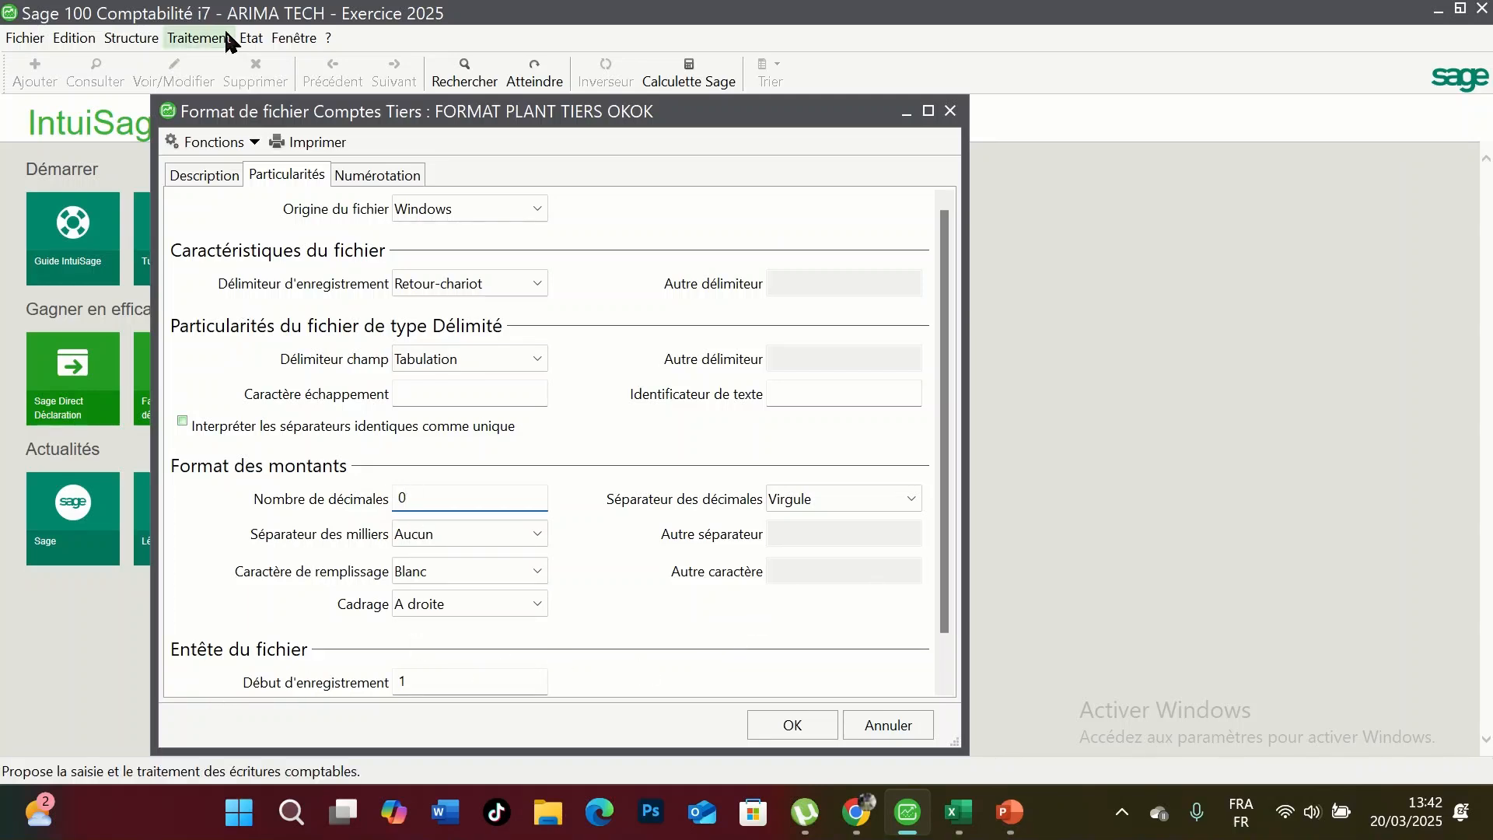
- In the format's third-party account numbering rules, set the new account number for 401* to 401*
click(380, 175)
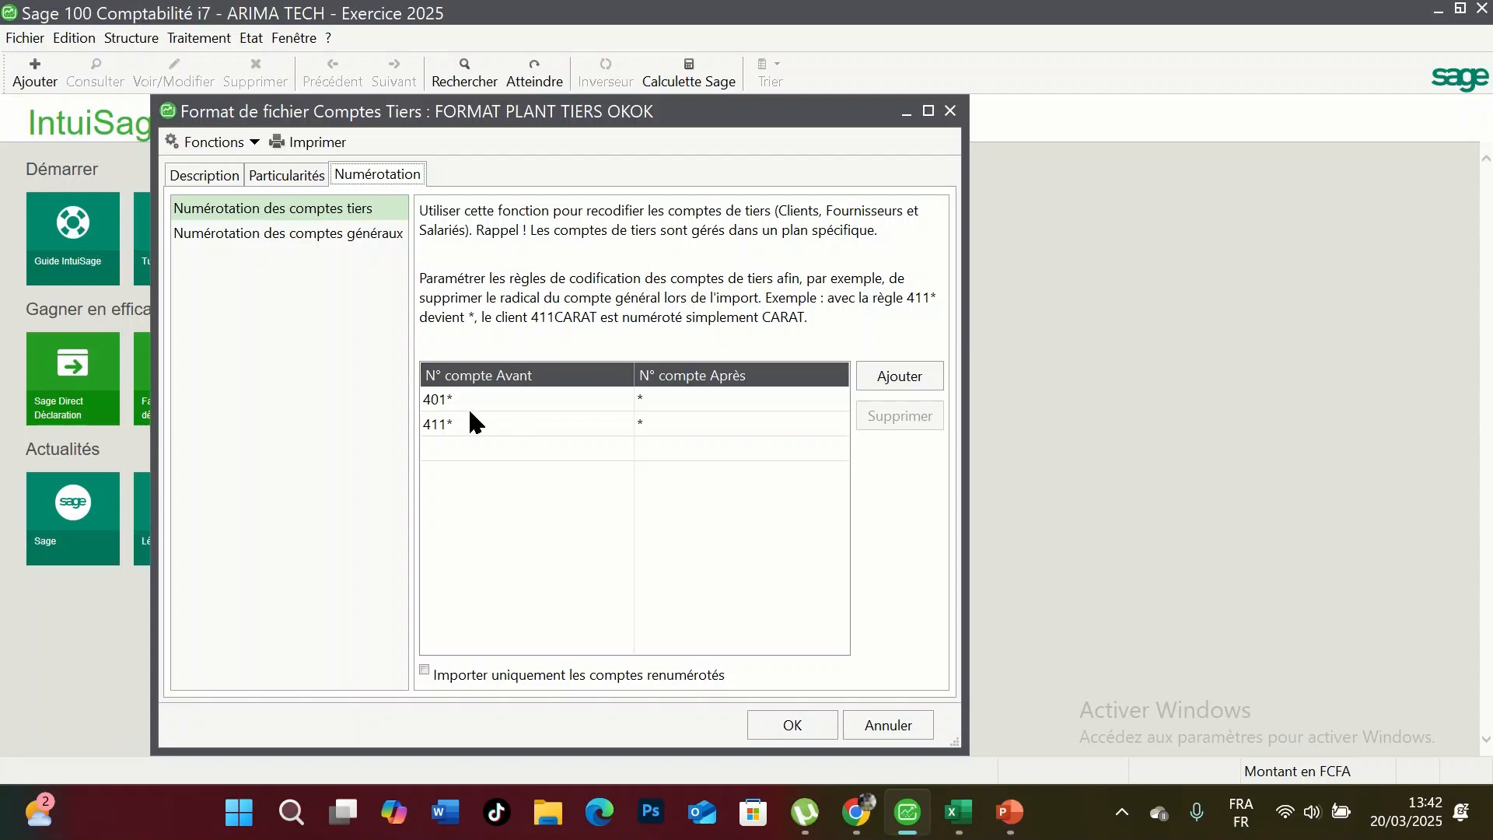
click(430, 399)
click(432, 399)
right_click(443, 394)
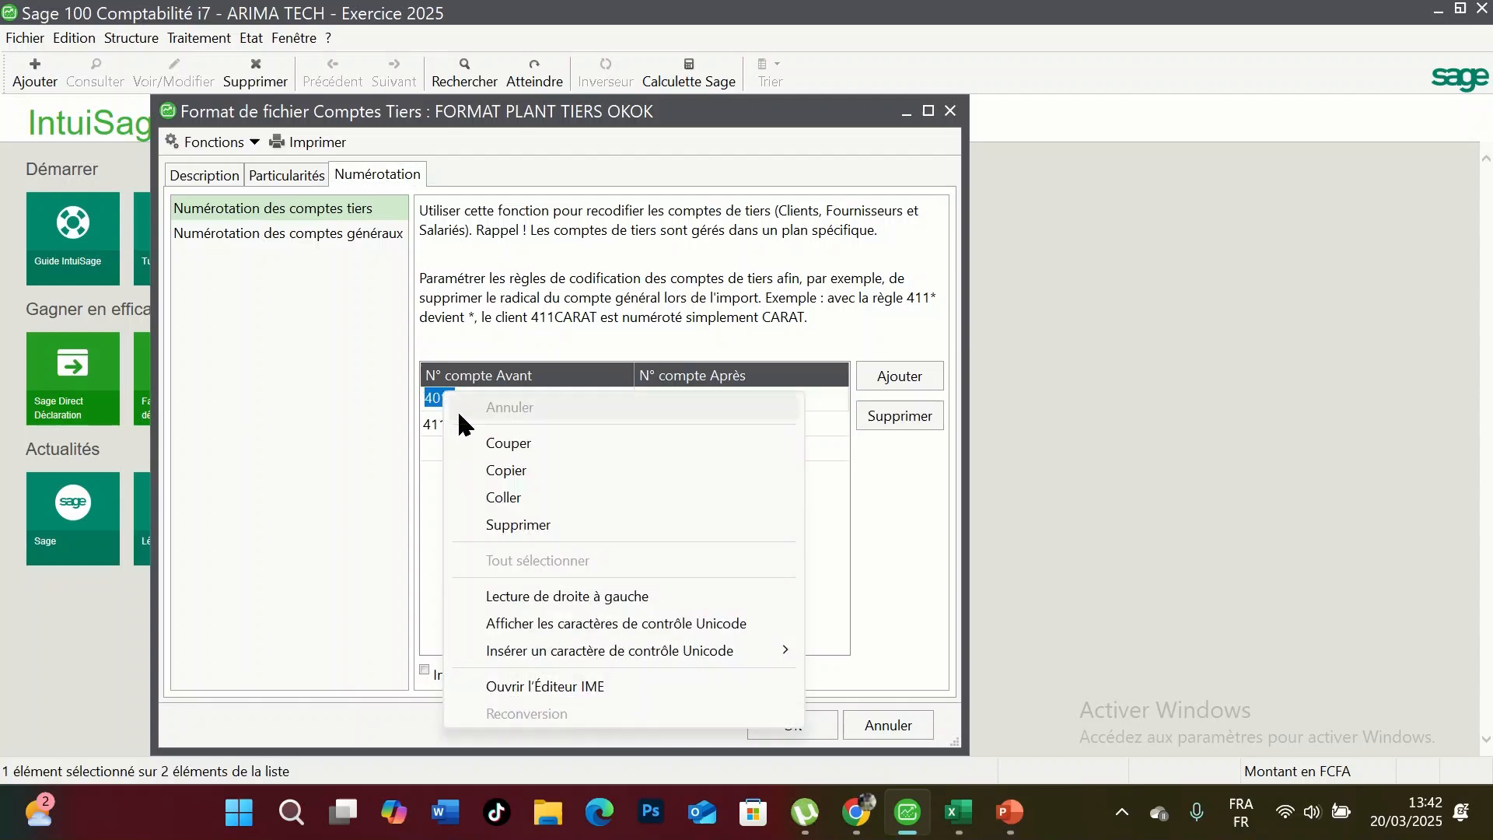
click(505, 470)
click(704, 398)
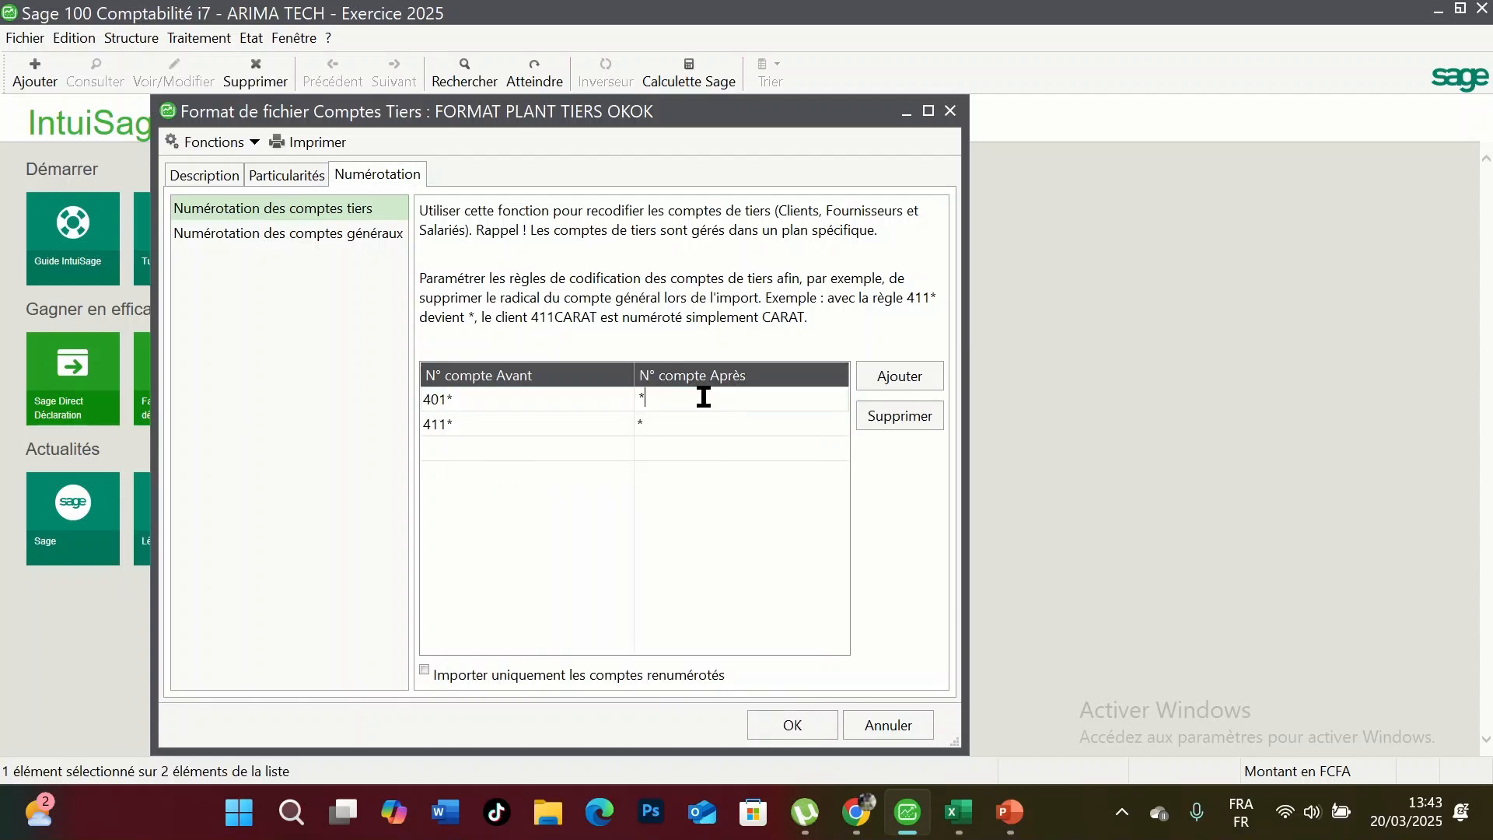
- Set the new third-party account number for 411* to 411* and add a rule converting 422 to 422
double_click(432, 424)
right_click(443, 424)
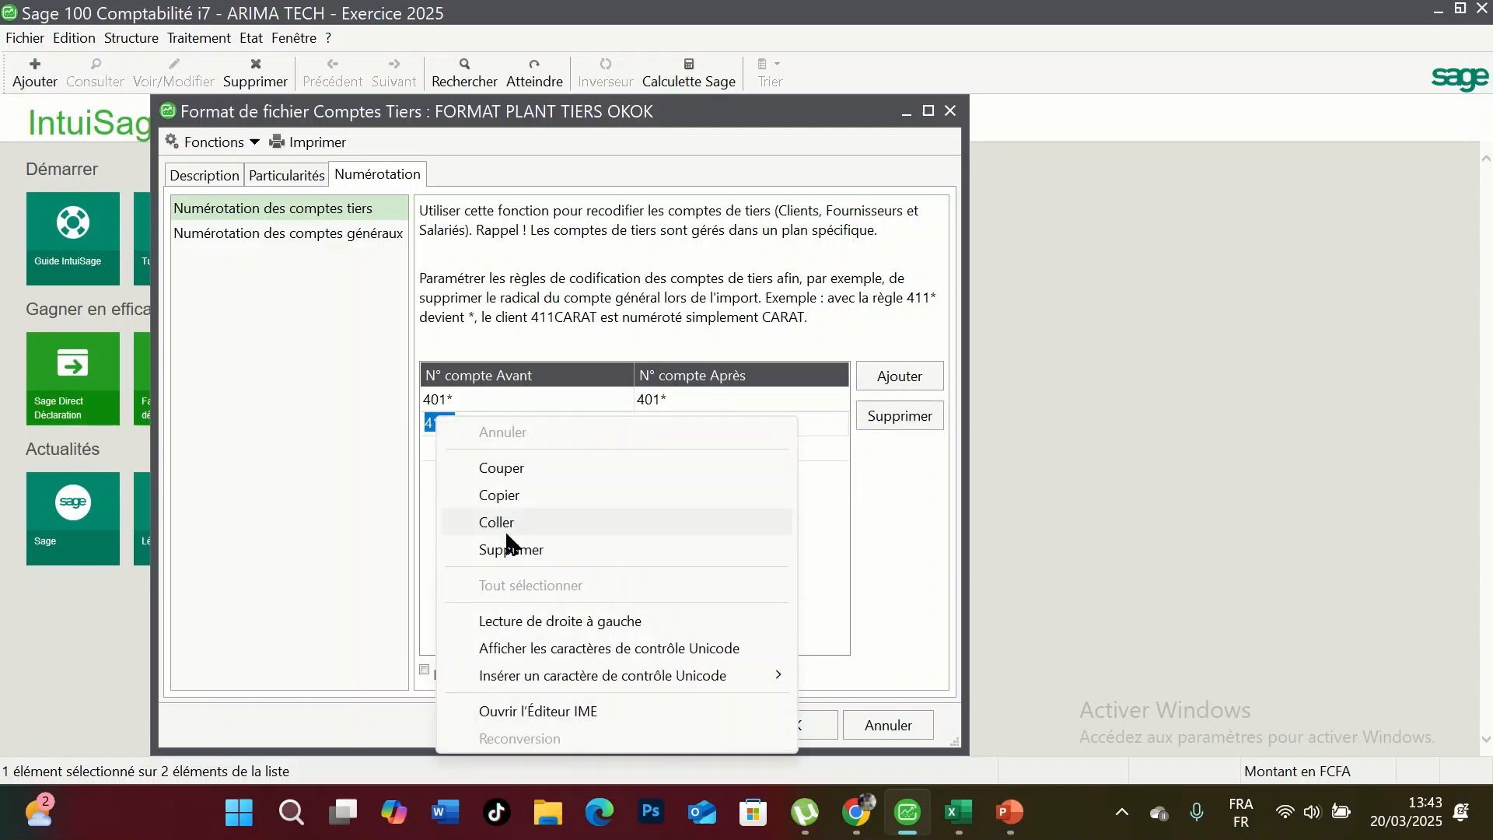
click(522, 493)
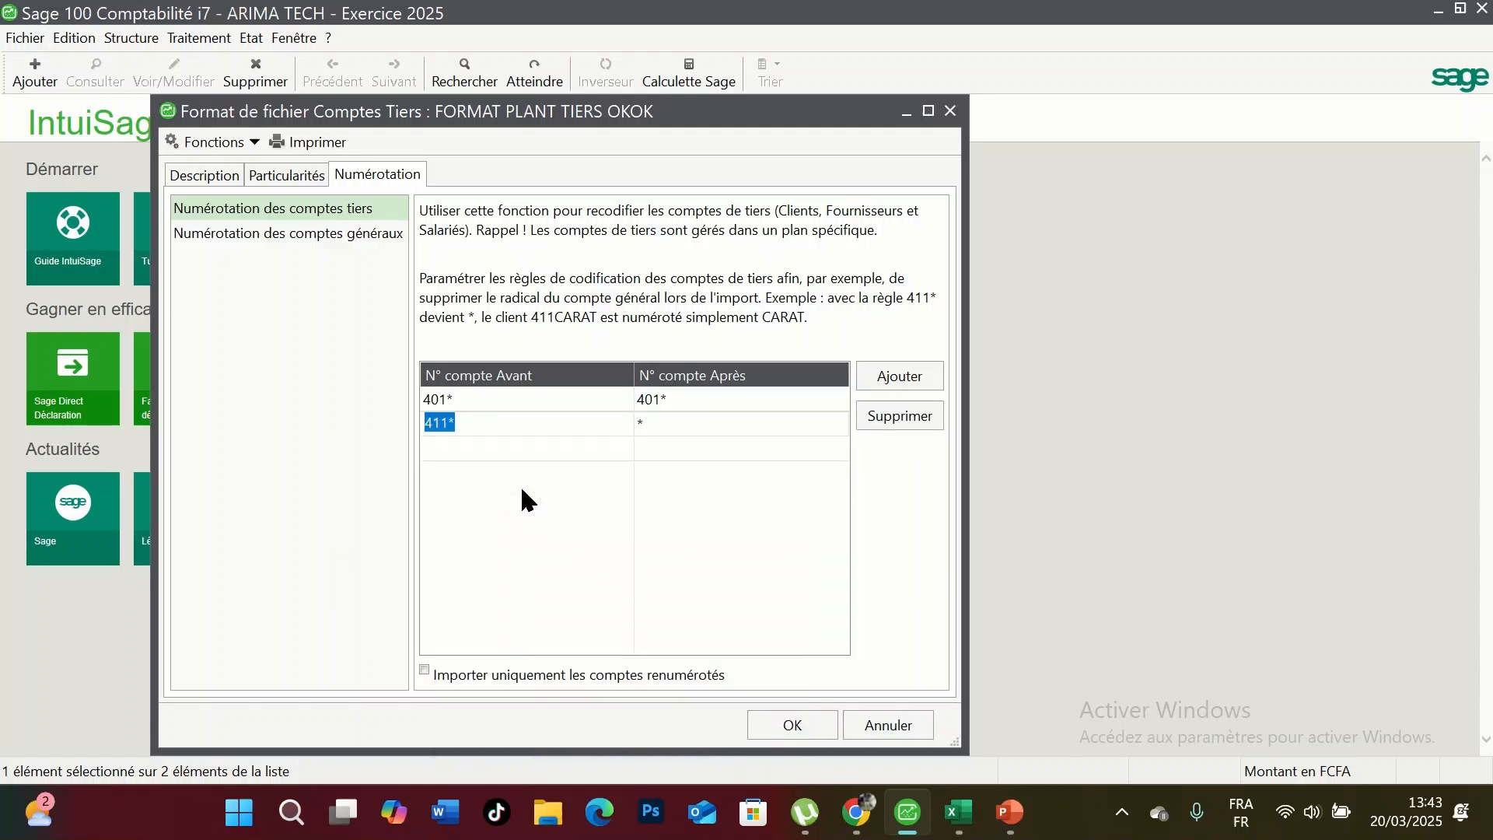
click(645, 420)
click(709, 471)
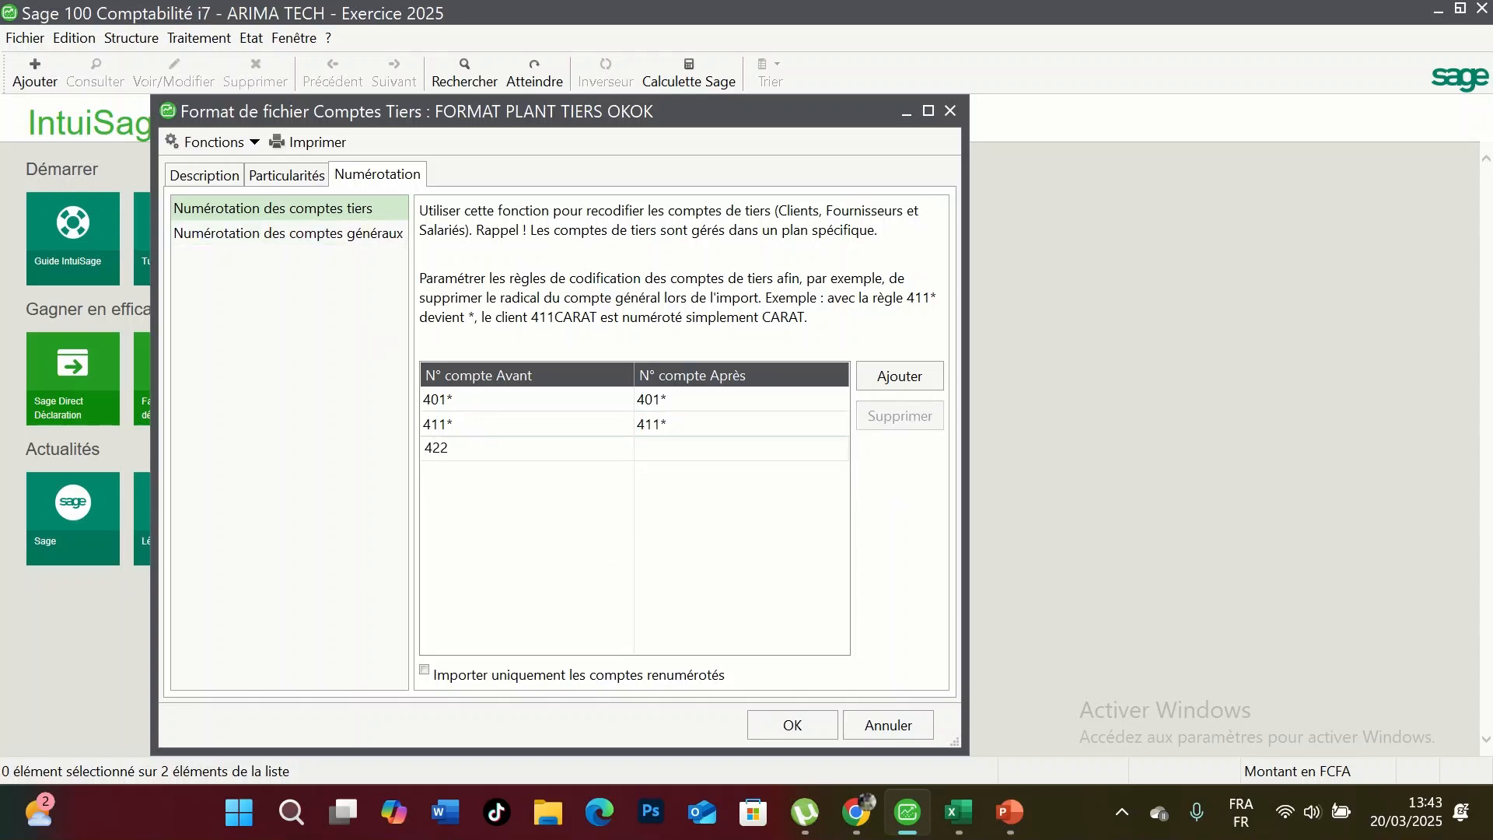
click(686, 449)
- Append the asterisk copied from 411* to both account numbers of the third-party rule, giving 422* and 422*
click(451, 426)
right_click(448, 425)
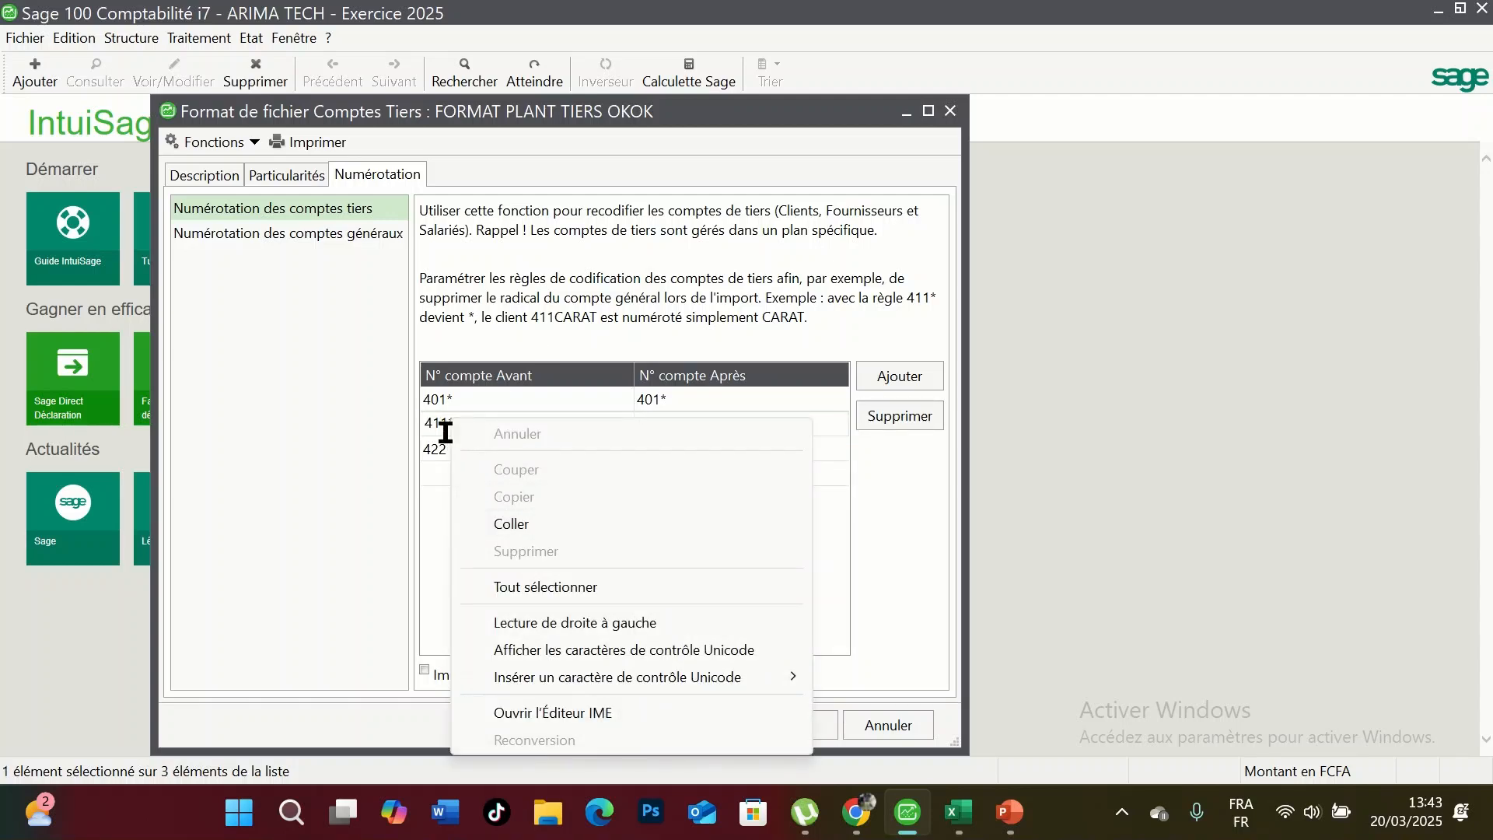
click(445, 432)
double_click(448, 424)
click(451, 422)
double_click(452, 421)
click(451, 421)
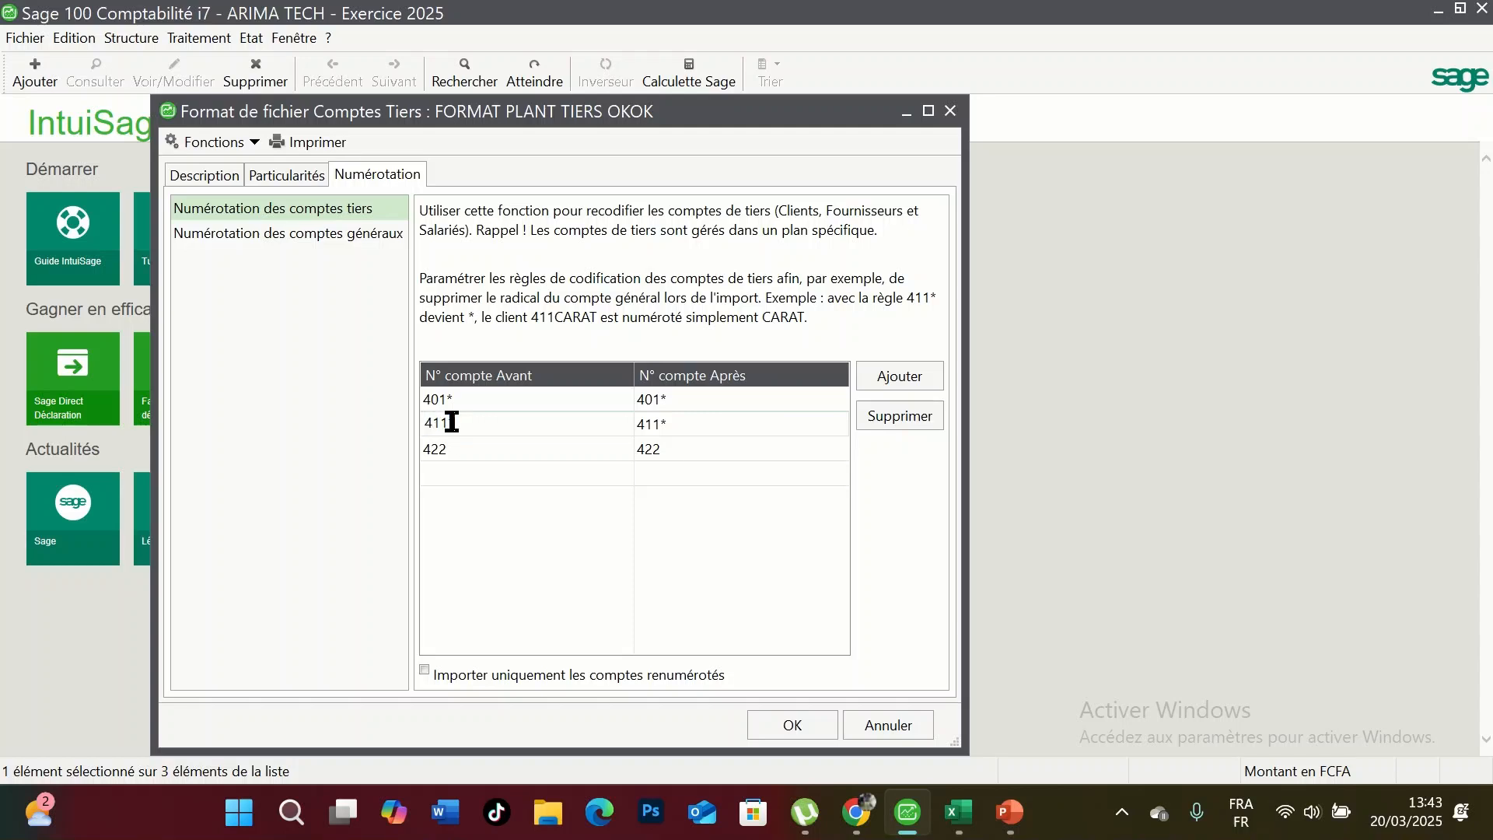
right_click(451, 421)
click(440, 420)
right_click(454, 414)
click(519, 495)
click(495, 443)
click(495, 443)
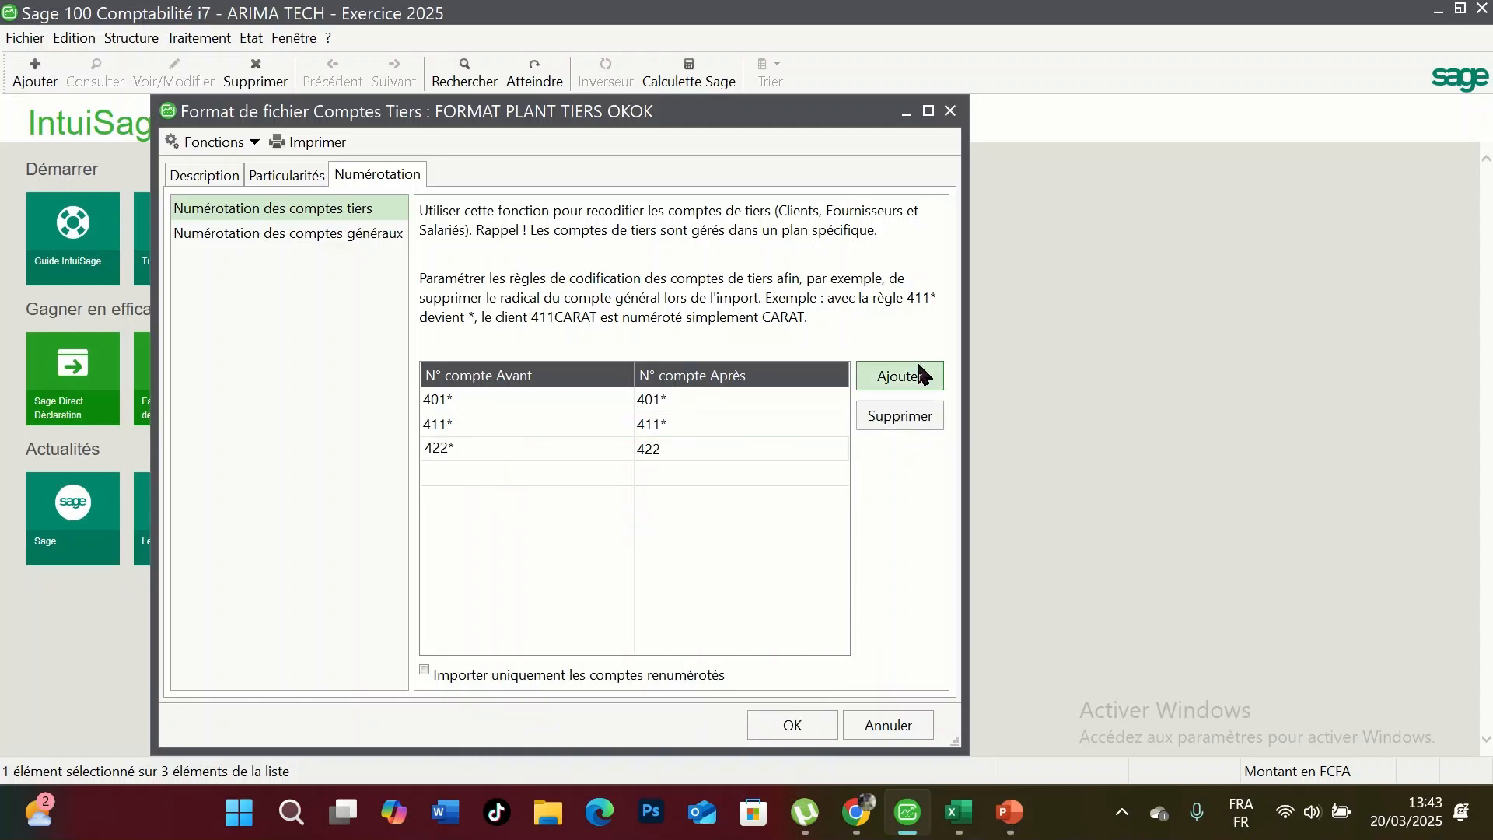
click(745, 447)
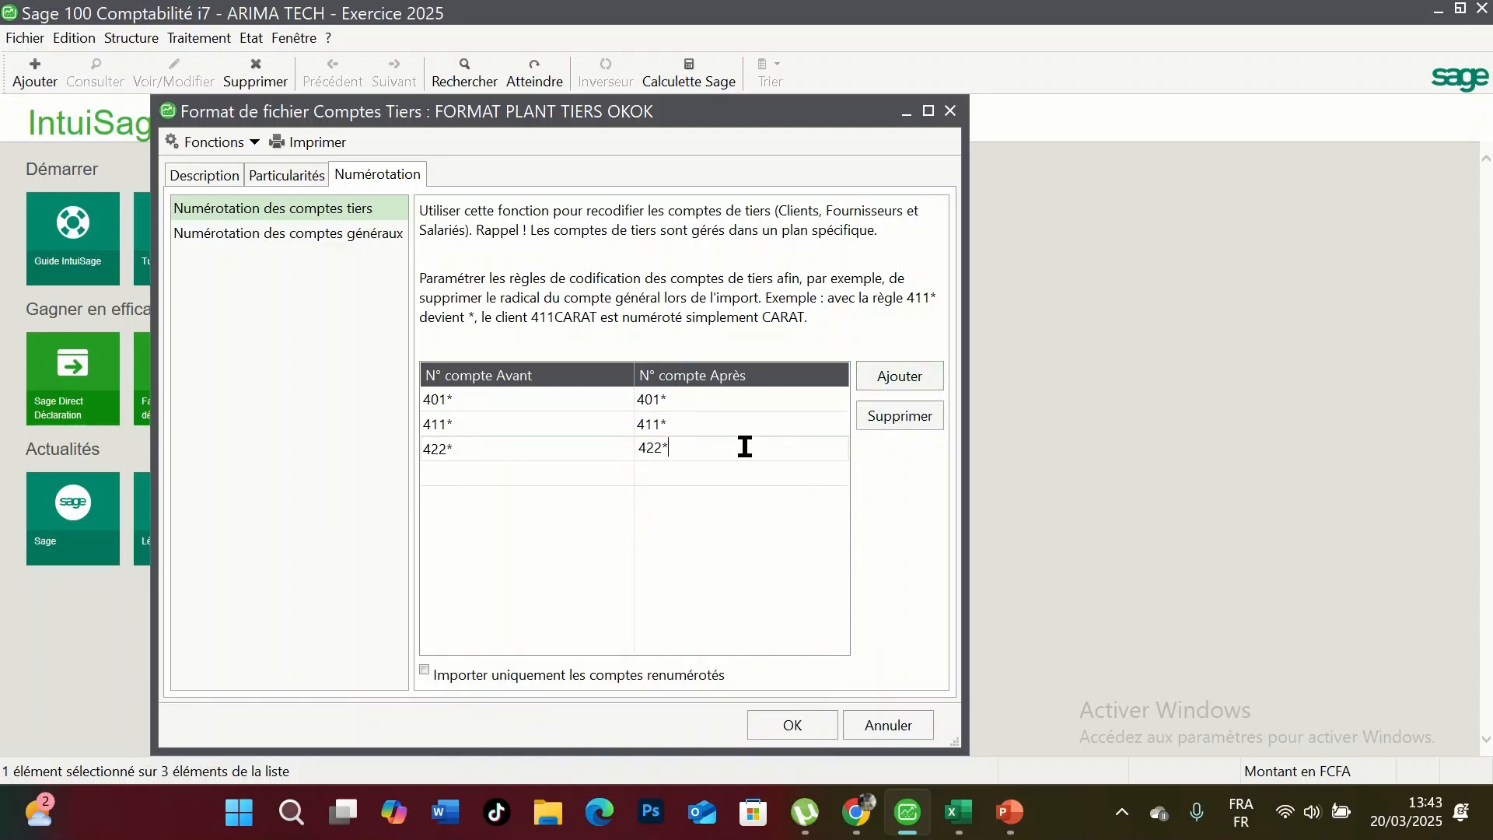
- In the general account numbering rules, replace the new account number for 401* with 401*
click(245, 233)
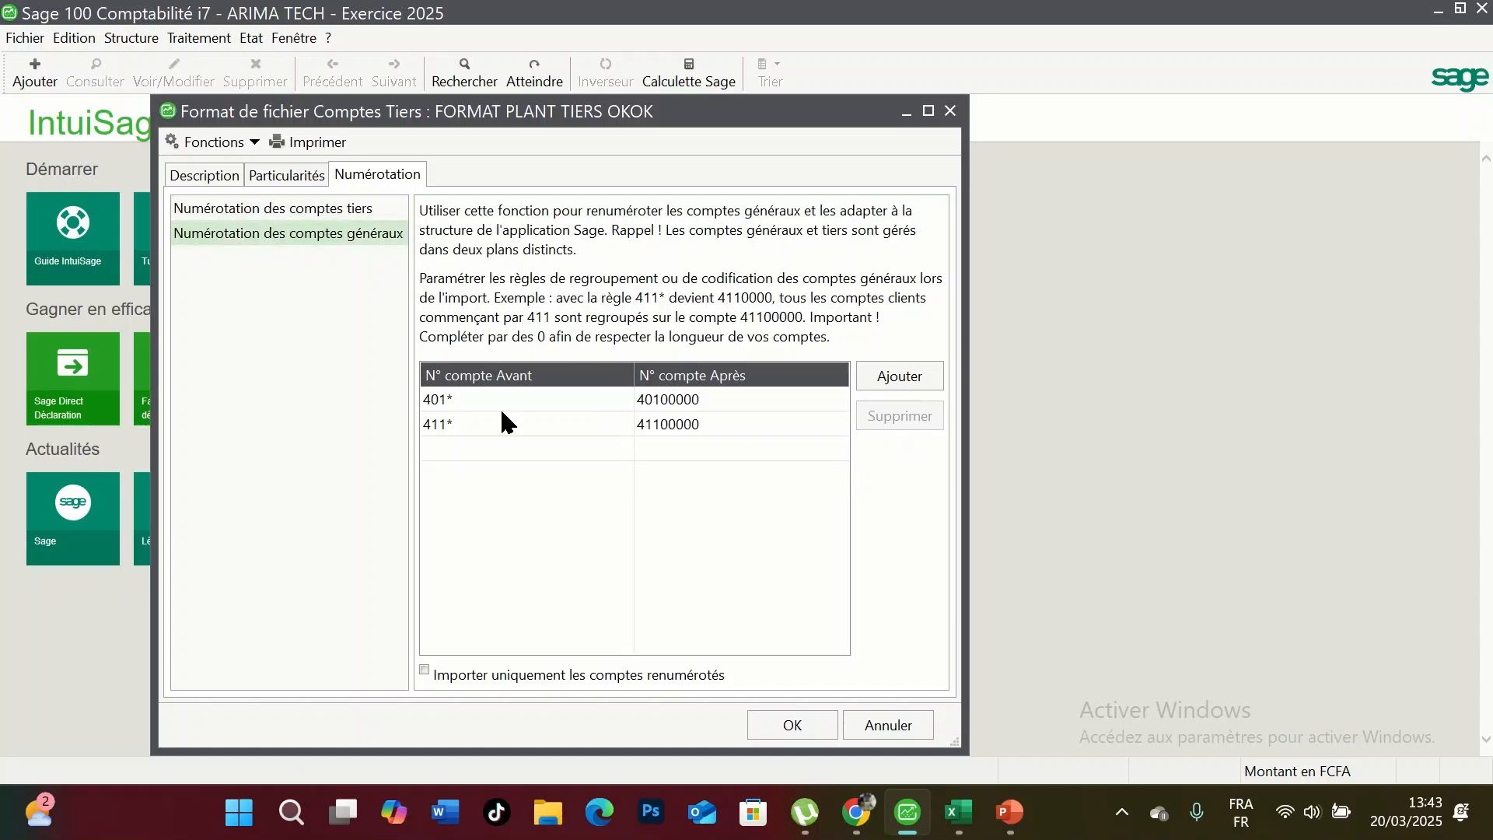
double_click(459, 400)
right_click(443, 401)
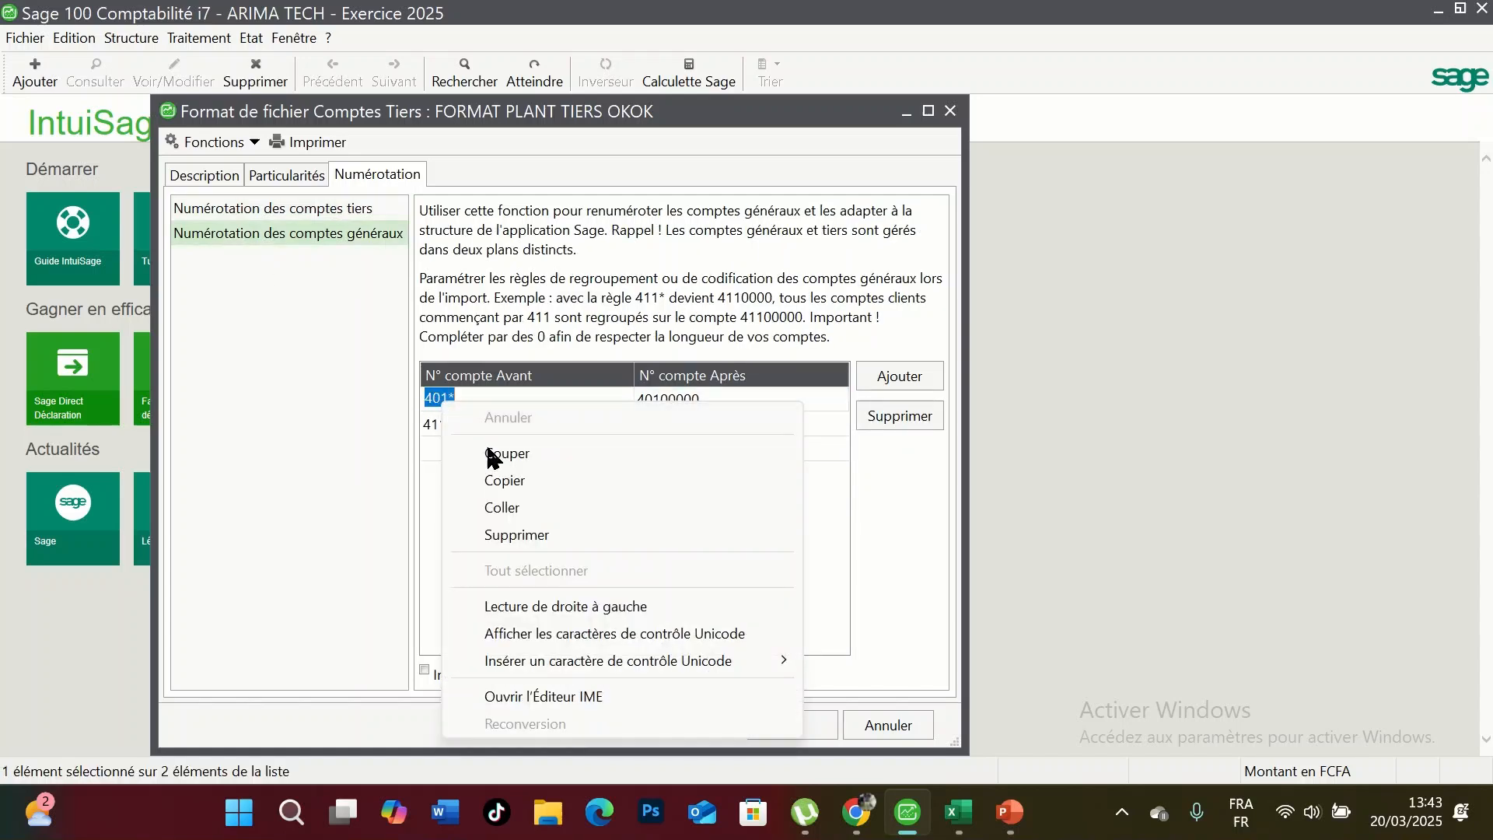
click(506, 482)
click(657, 399)
key(ctrl+a)
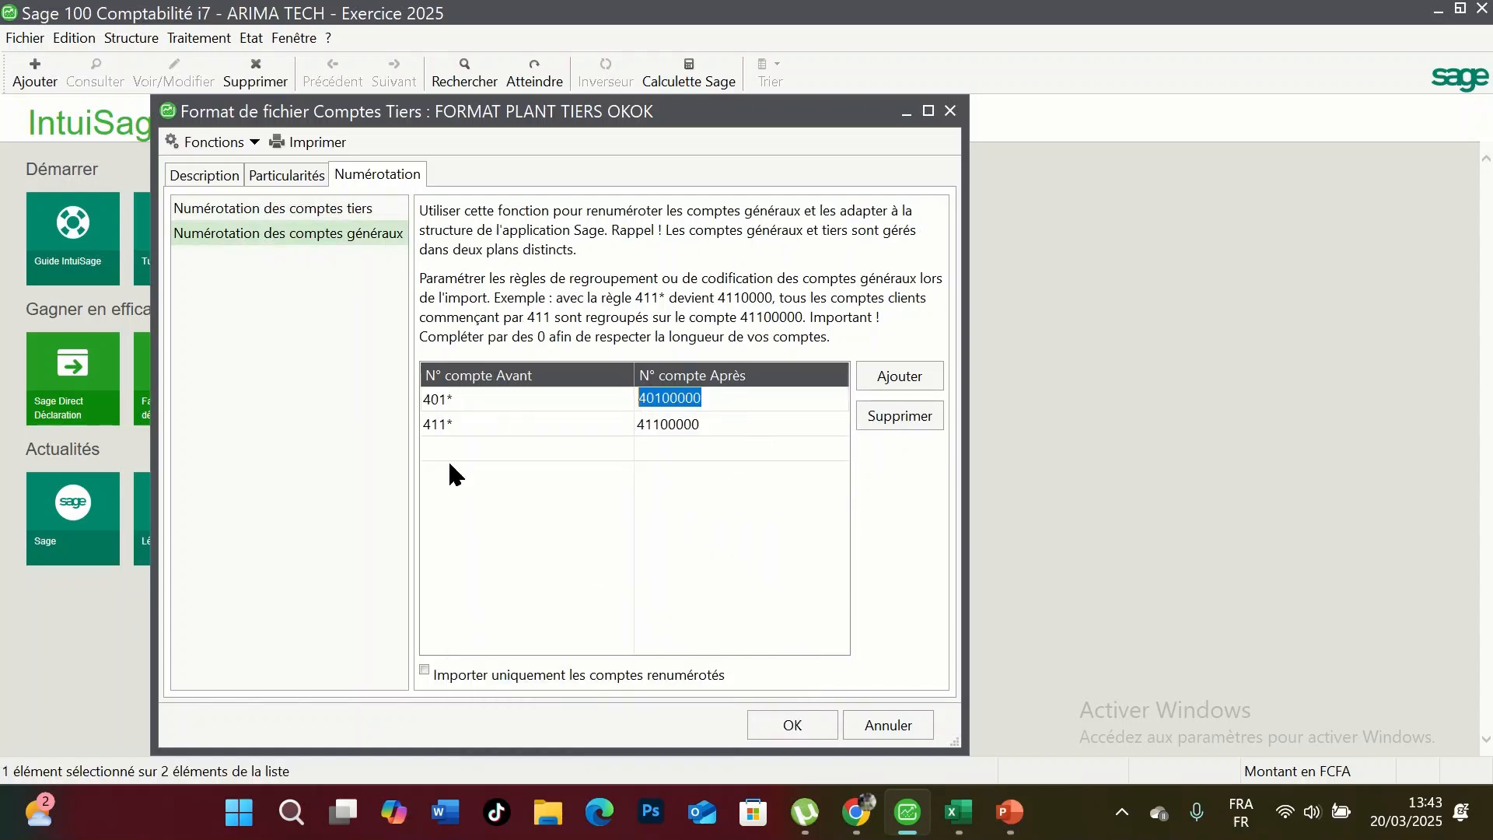
key(ctrl+v)
- Replace the new general account number for 411* with 411* and add a rule converting 422 to 422
click(467, 426)
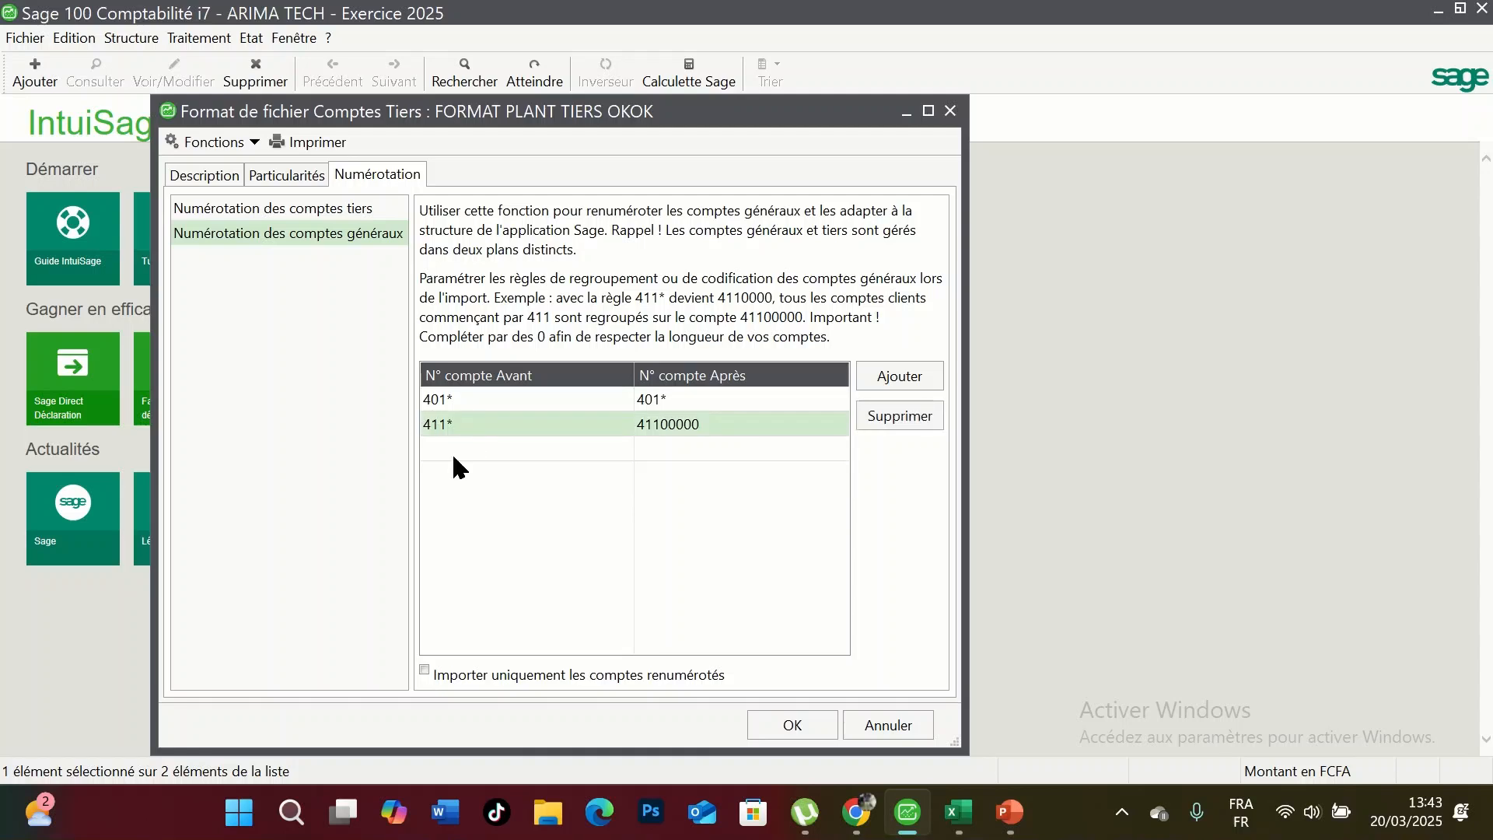
click(443, 423)
right_click(447, 426)
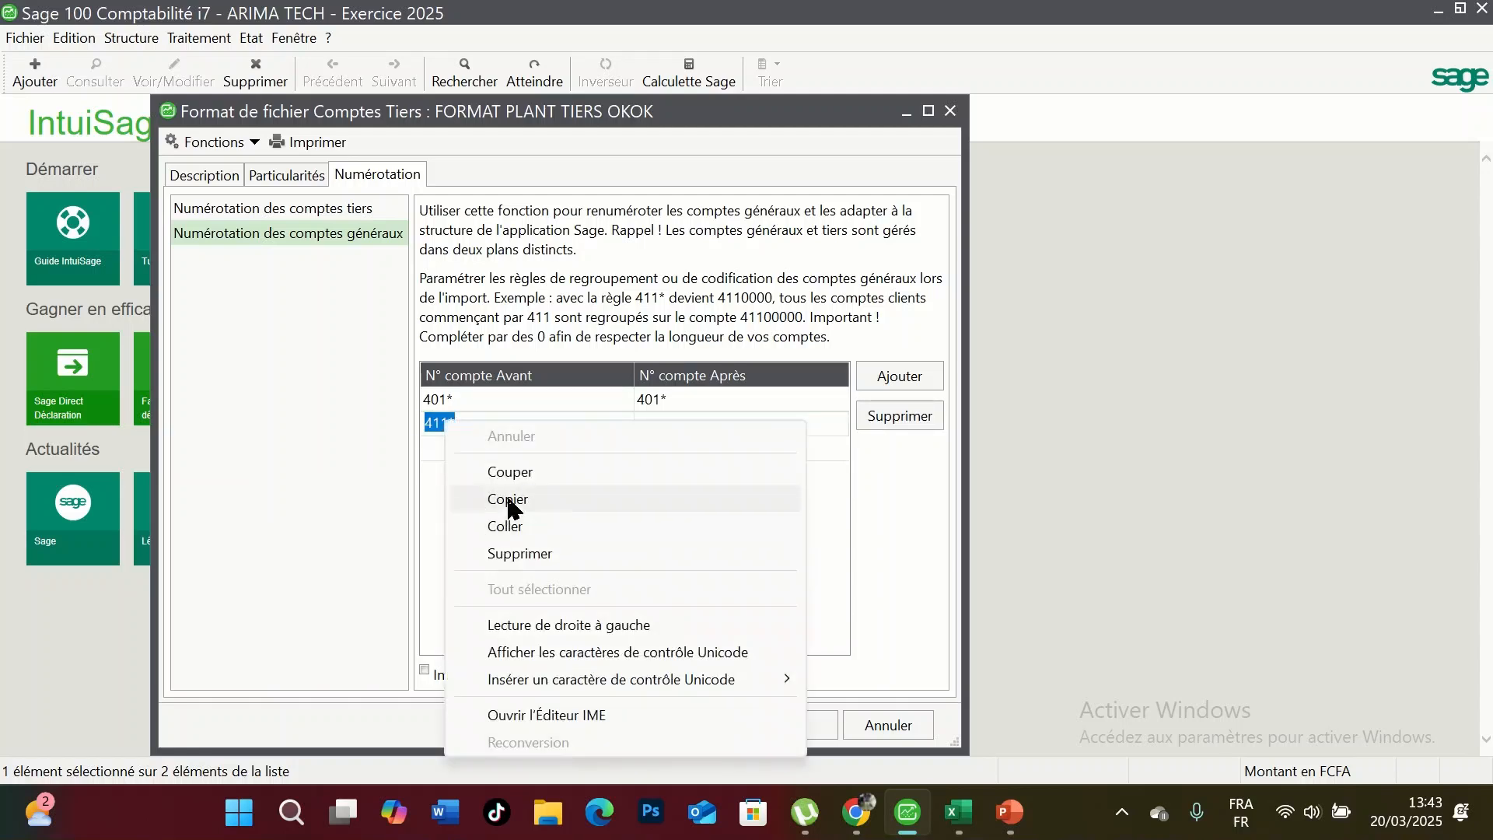
click(544, 502)
click(683, 424)
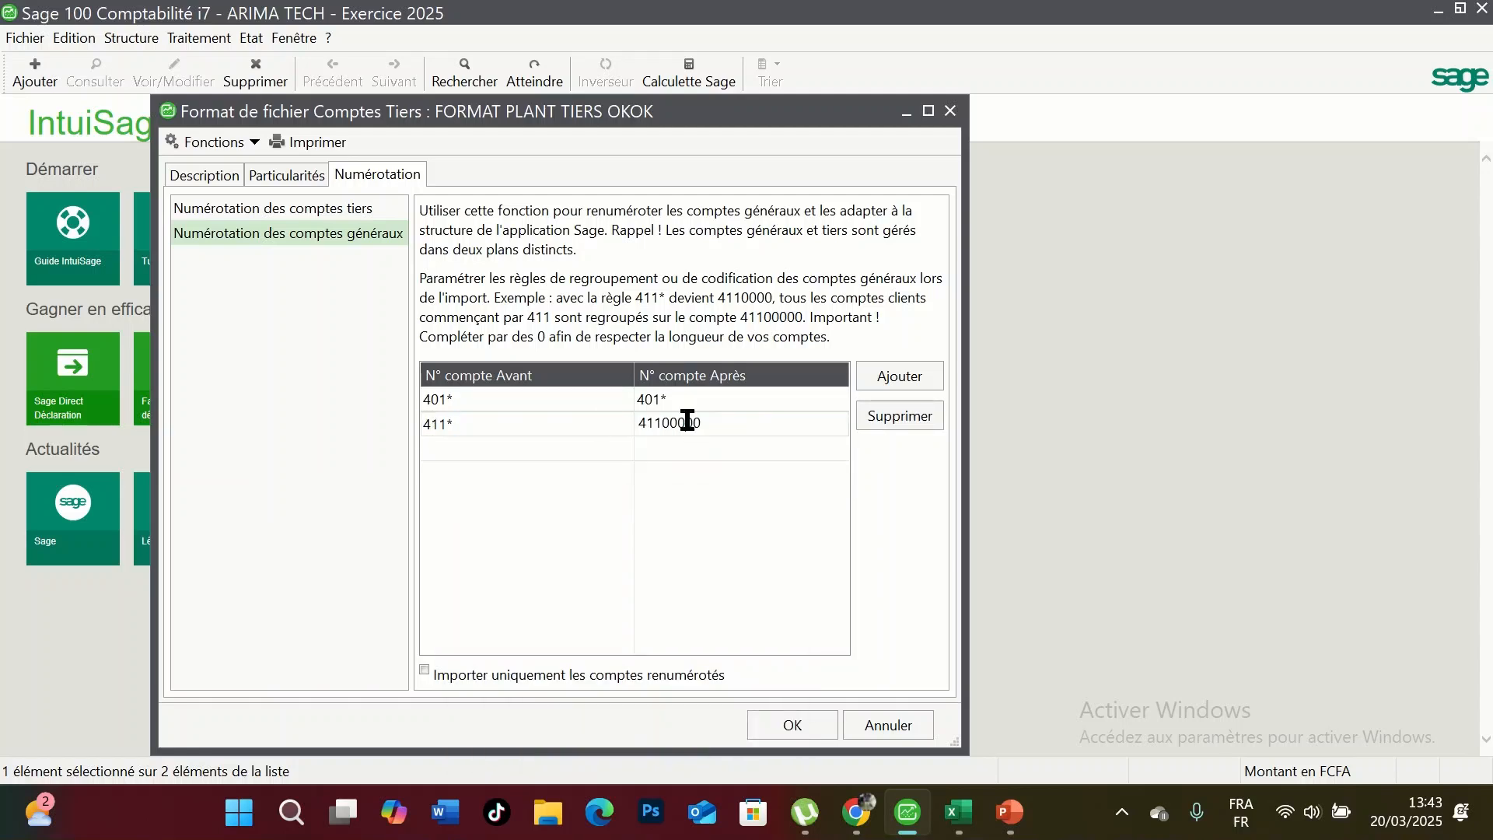
click(731, 423)
key(ctrl+v)
click(460, 448)
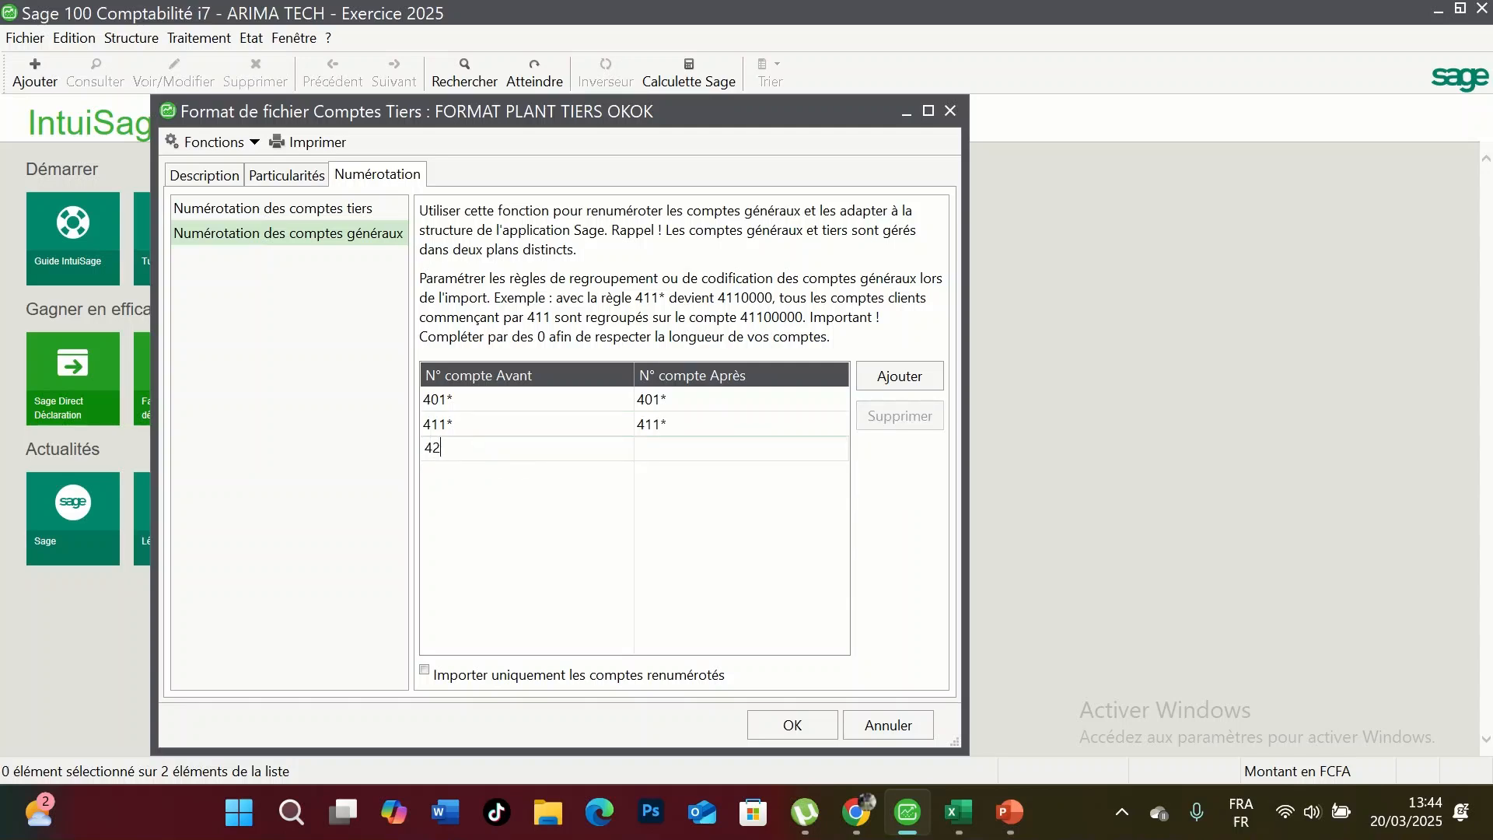
- Copy only the asterisk from the 411* entry in the general account numbering rules
click(447, 417)
click(447, 422)
right_click(483, 414)
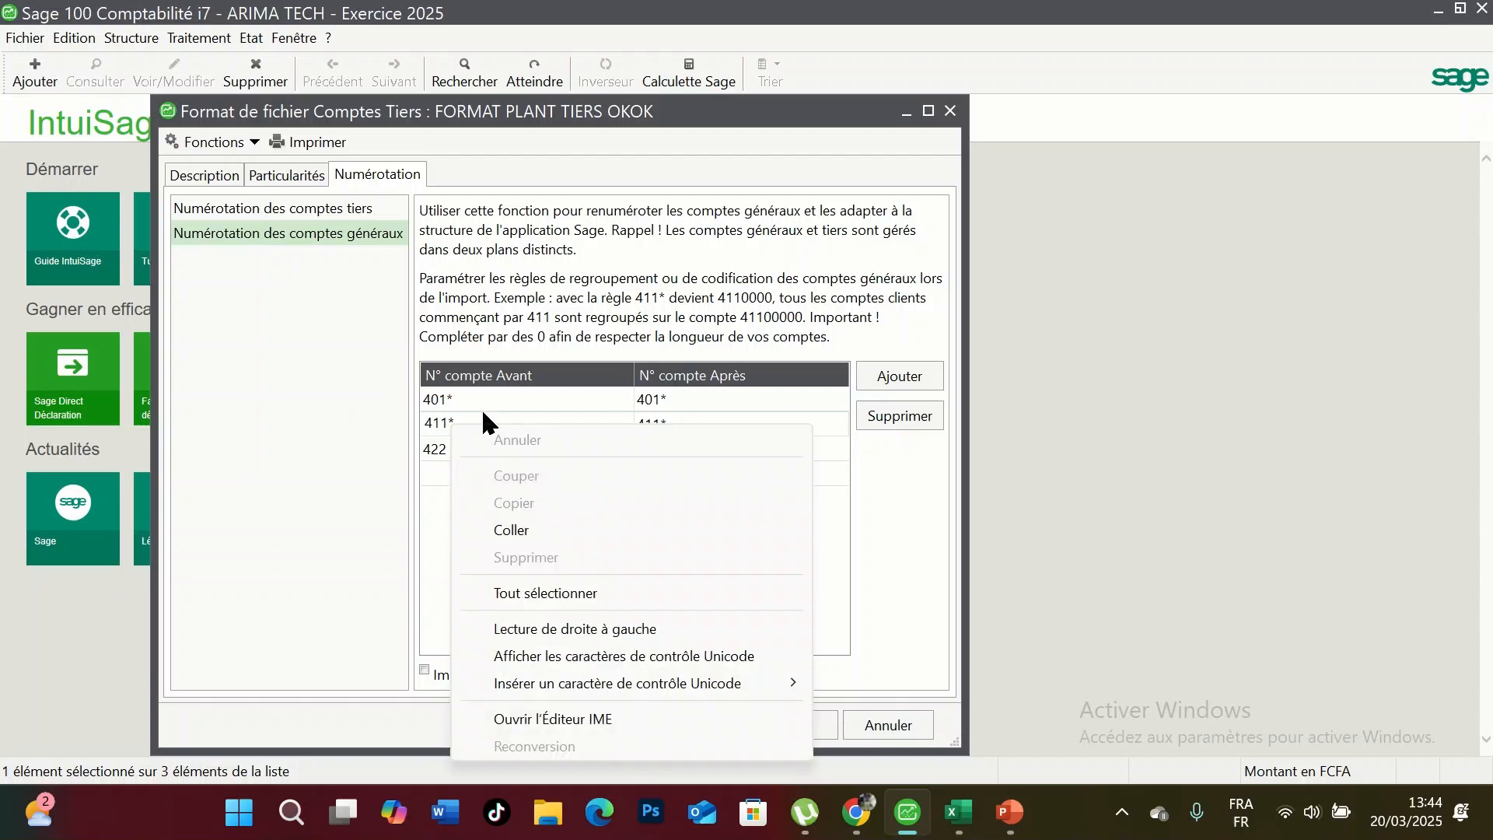
click(445, 520)
click(464, 428)
click(463, 418)
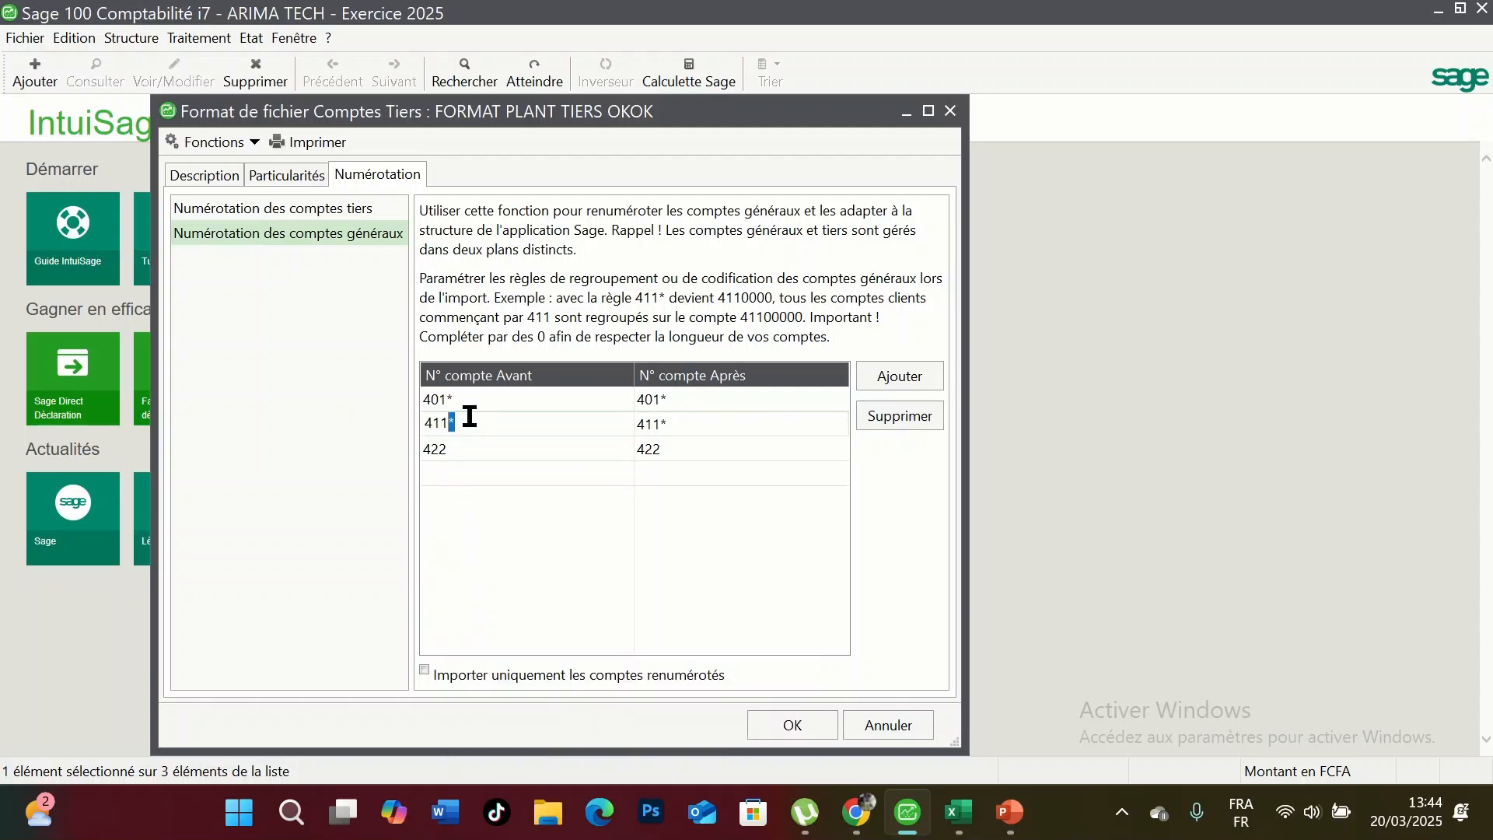
drag(470, 417, 441, 425)
right_click(447, 425)
click(501, 502)
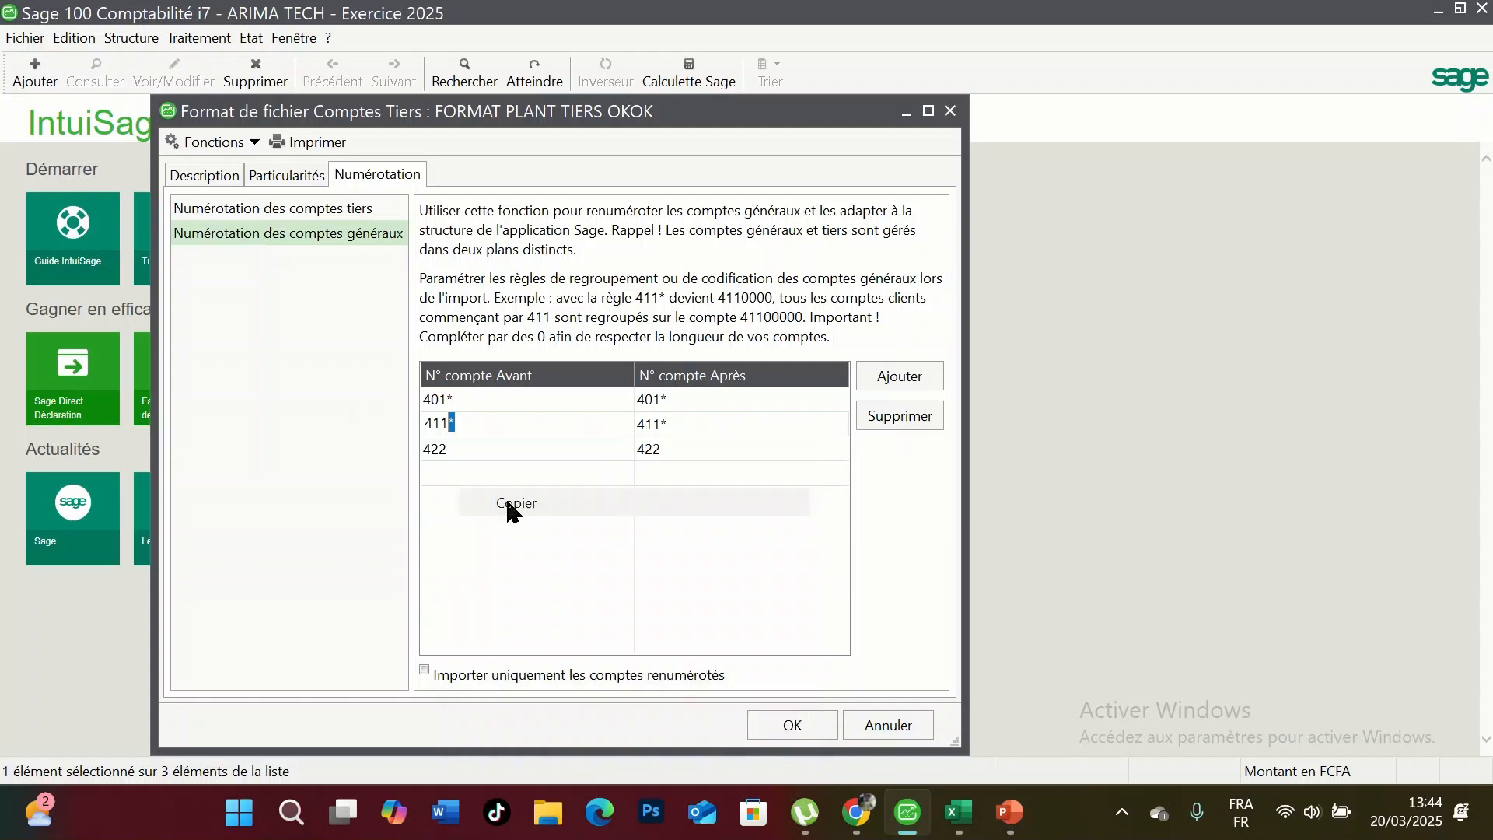
click(488, 482)
click(486, 473)
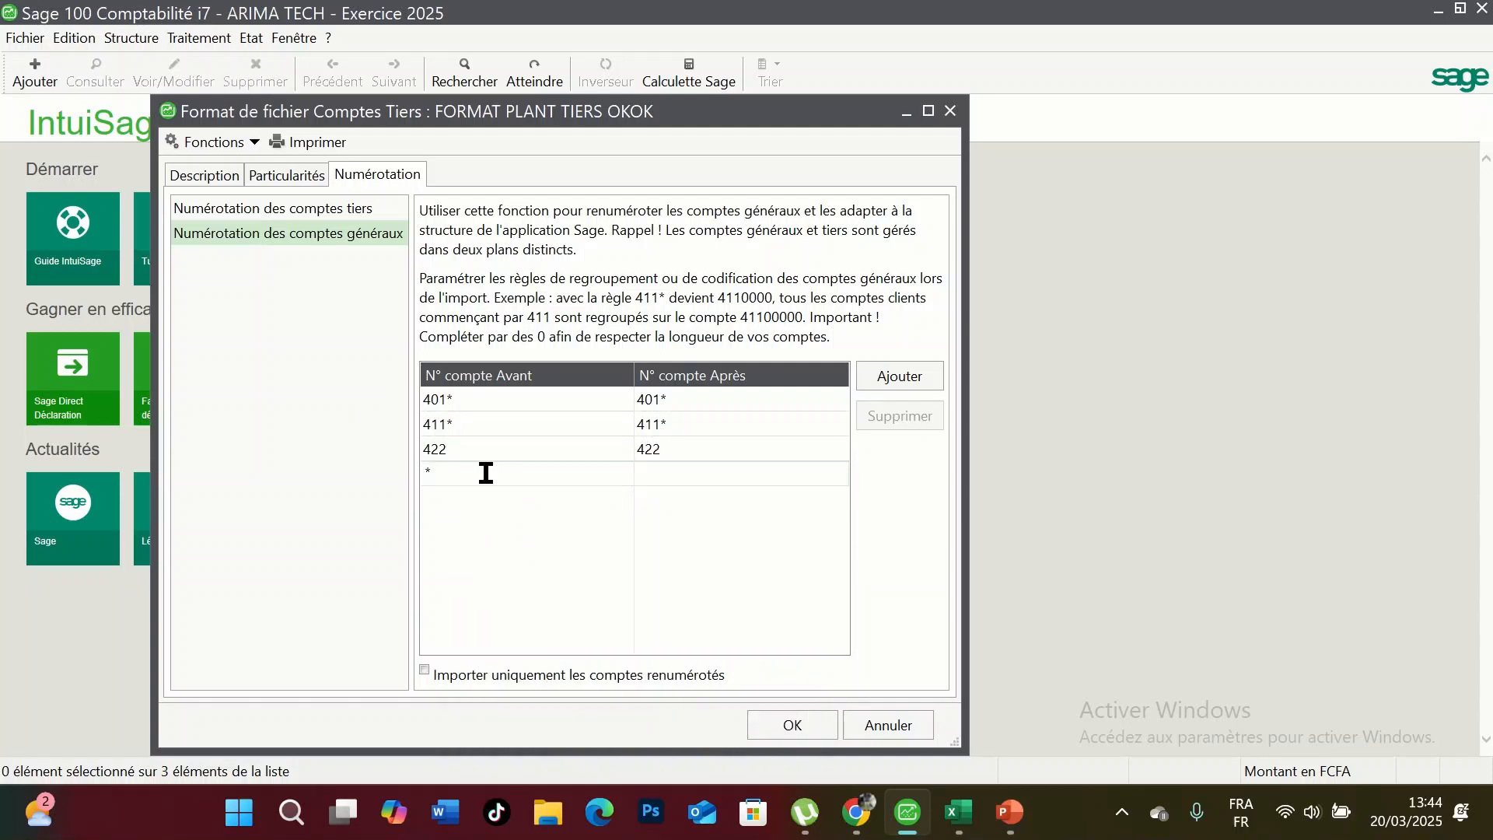
key(BackSpace)
click(628, 476)
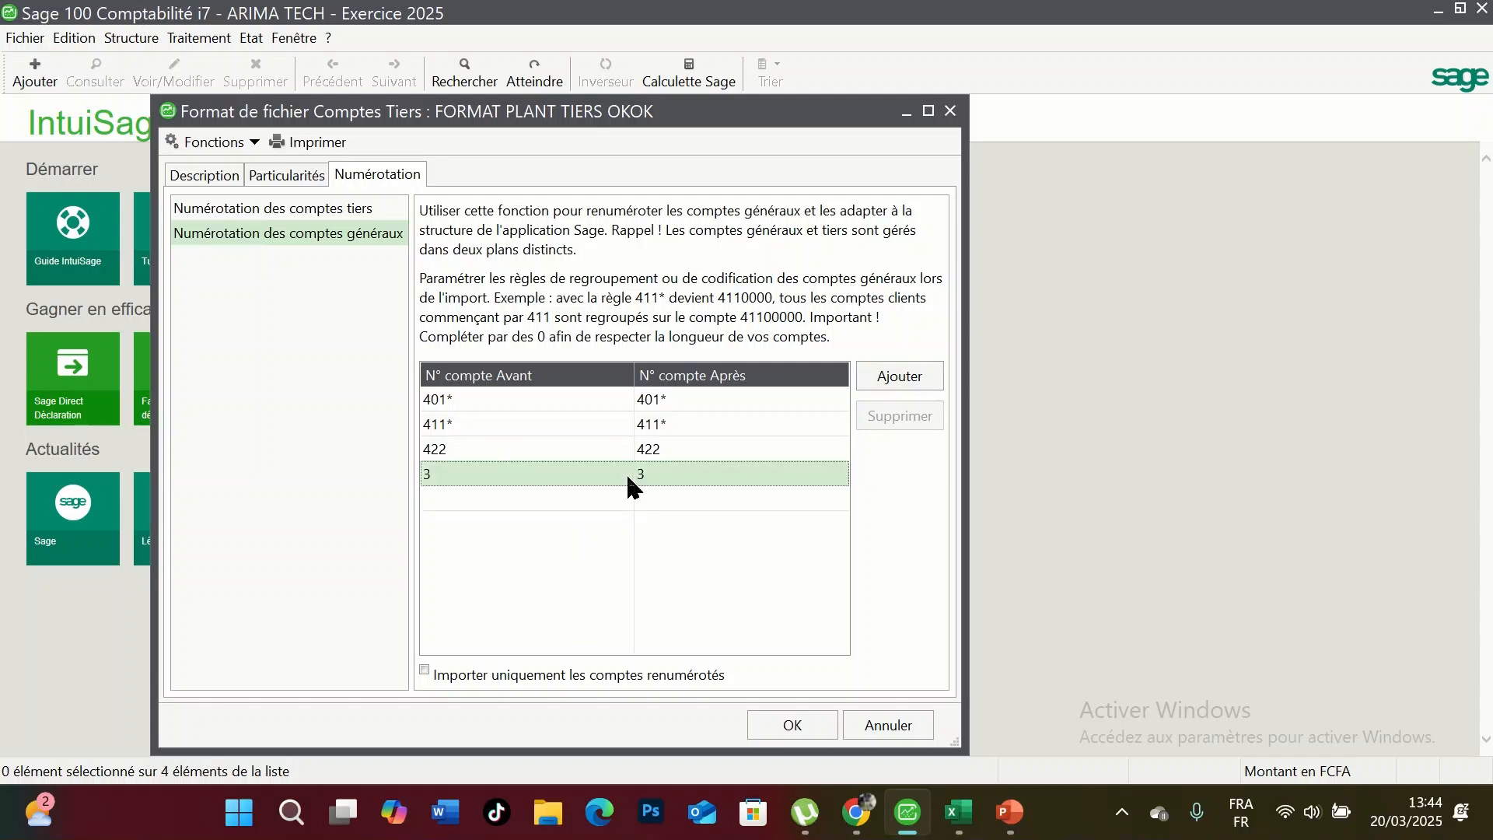
click(886, 416)
click(734, 478)
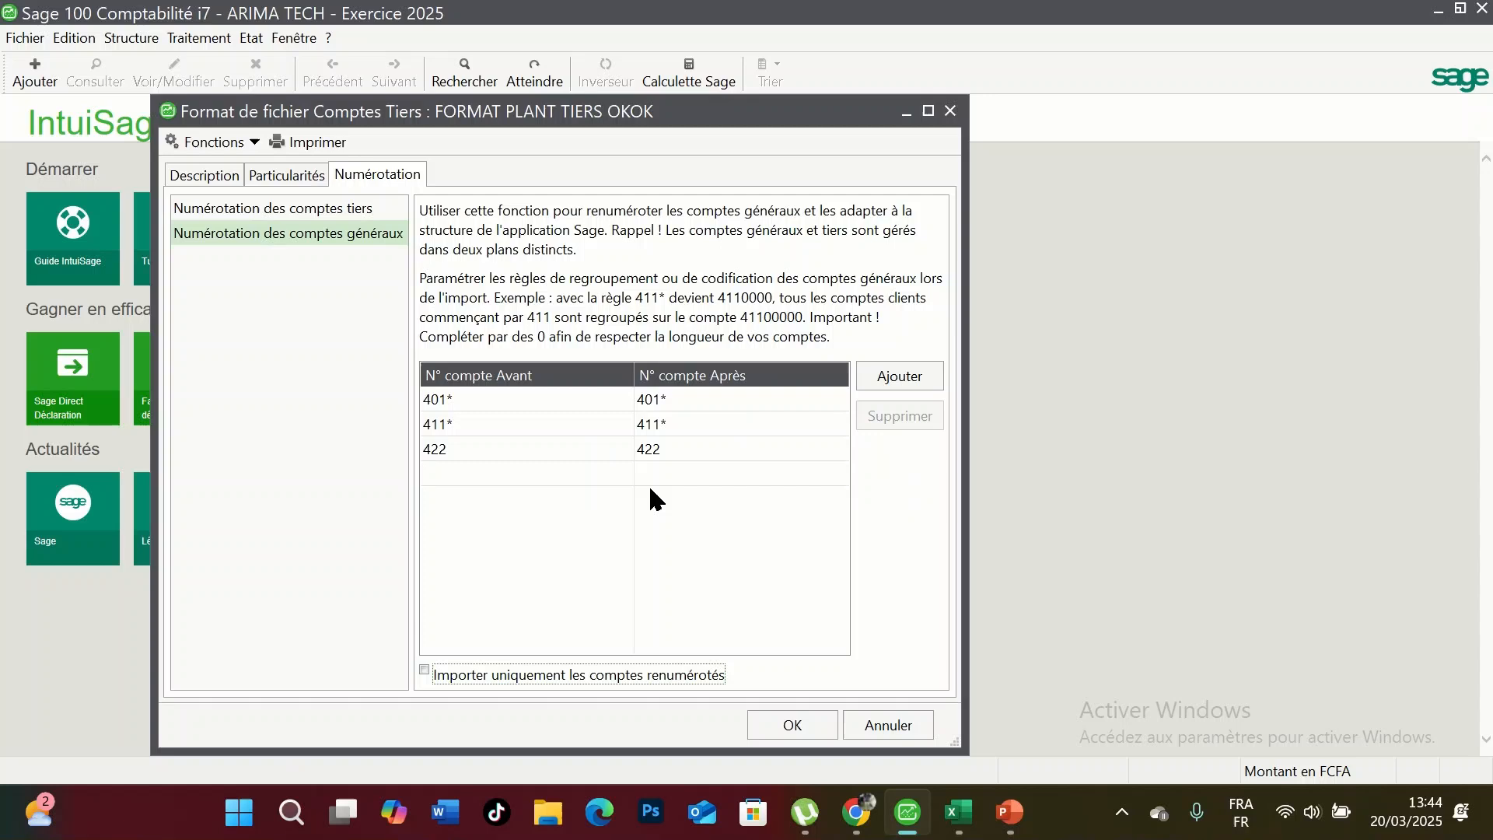
- Append an asterisk to both account numbers of the general 422 rule, giving 422* and 422*, and validate the format
click(513, 447)
click(513, 444)
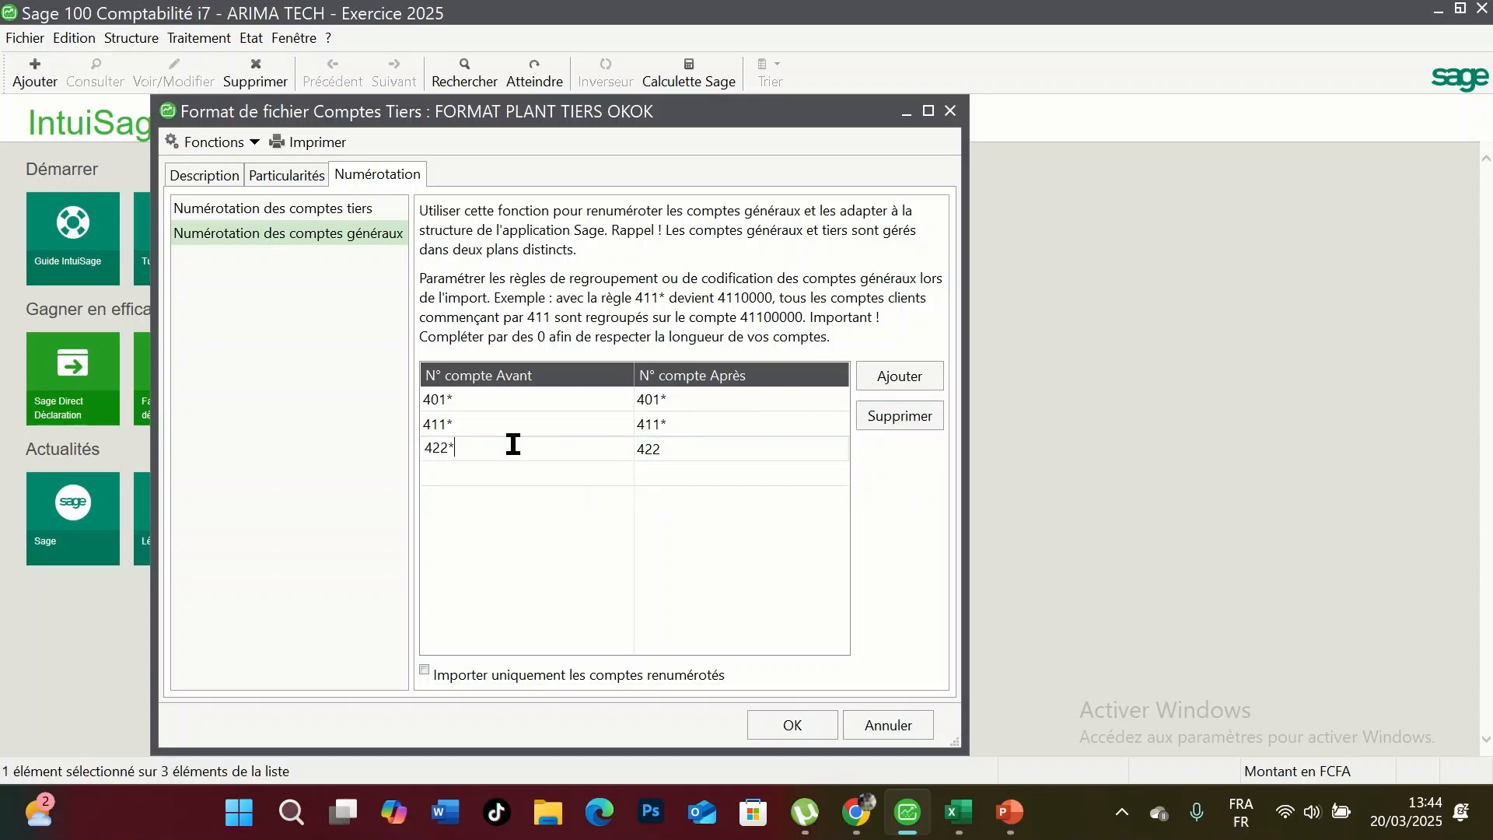
click(747, 451)
click(814, 722)
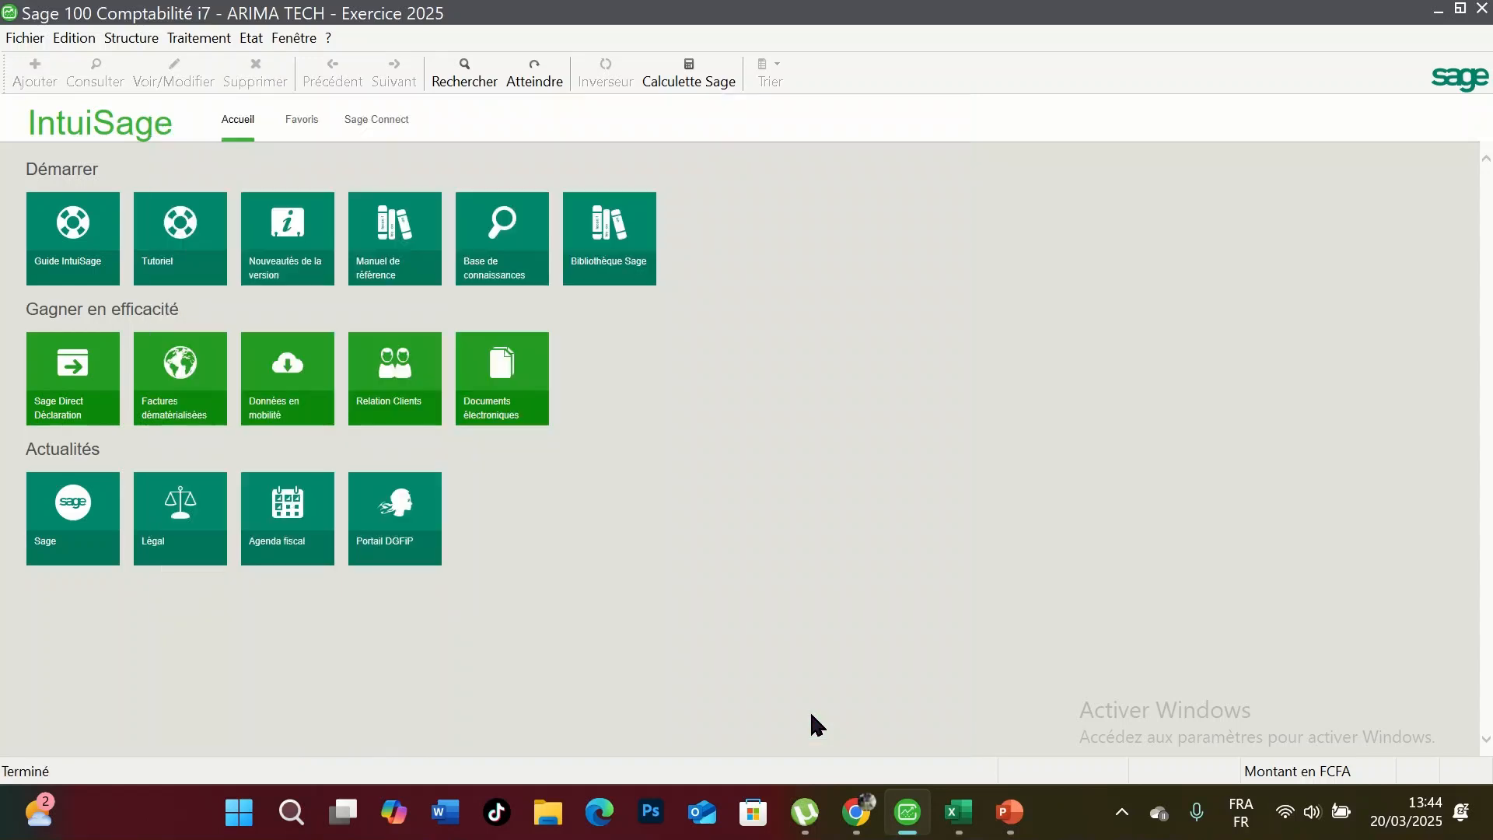
- Start an import with a configurable format and choose the FORMAT PLANT TIERS OKOK format from the Bureau folder
click(30, 38)
mouse_move(233, 223)
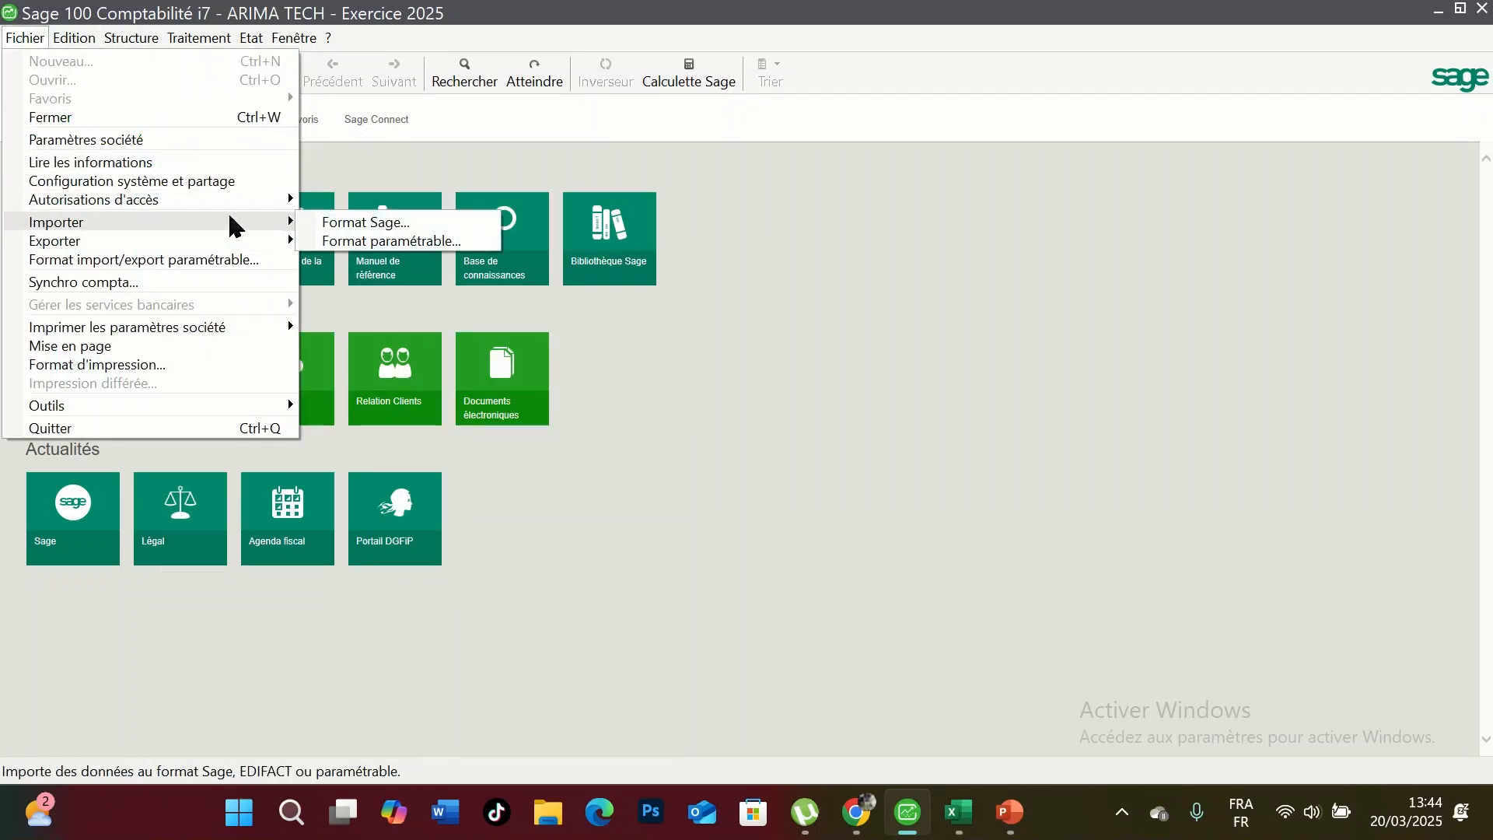
click(416, 241)
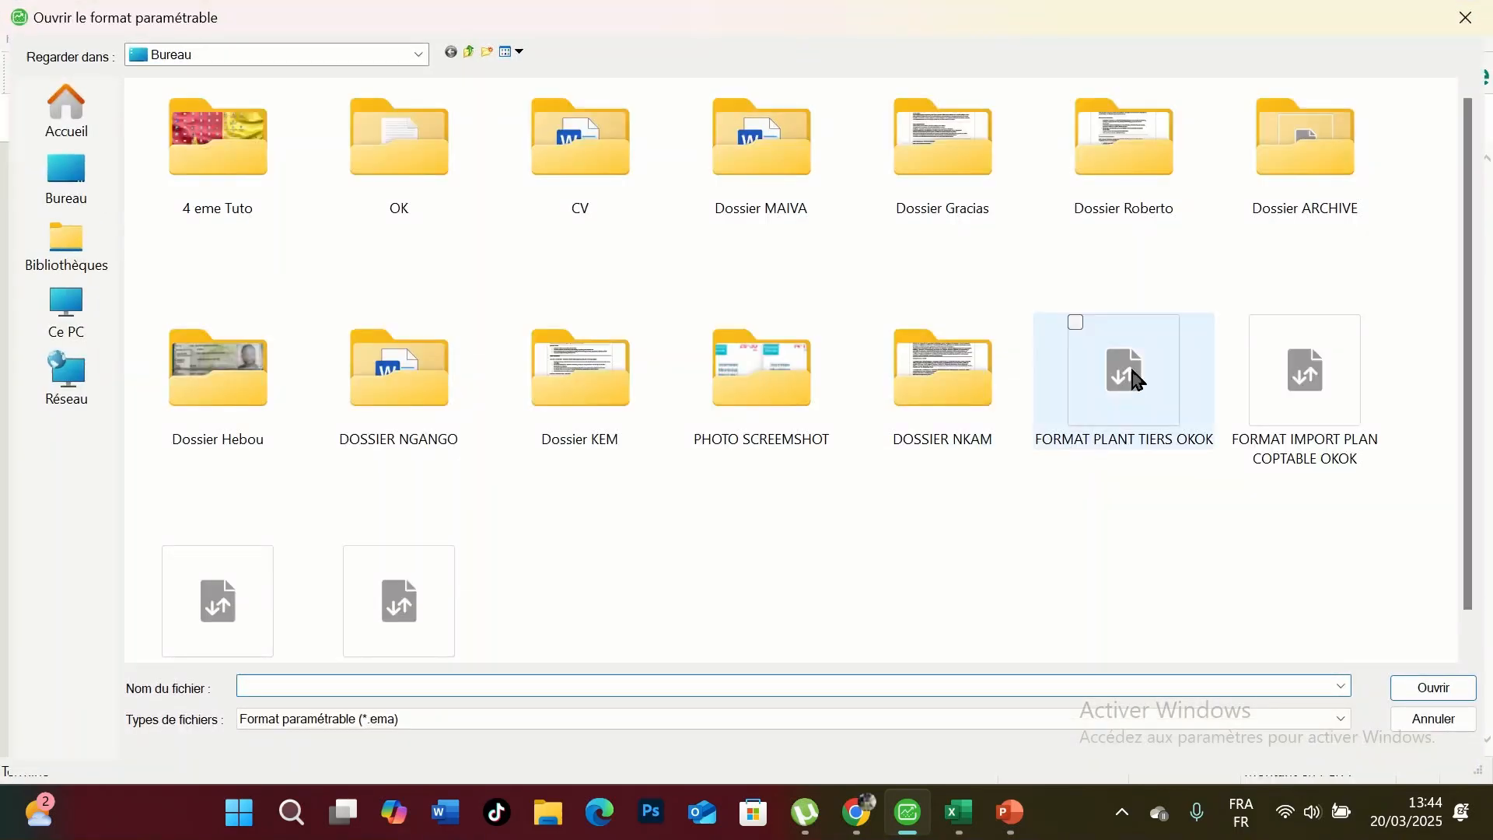
double_click(1127, 385)
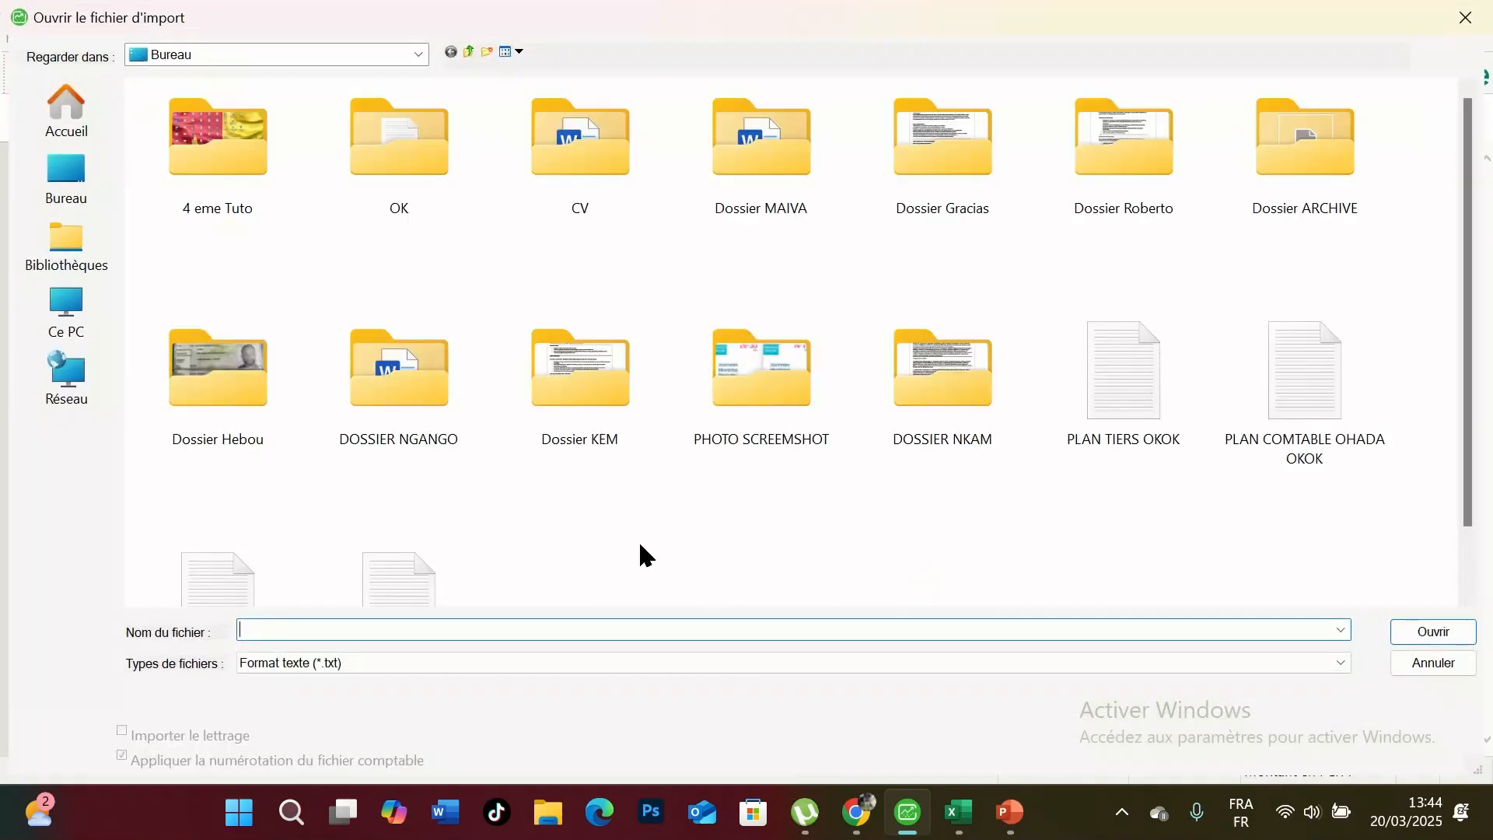
- Import the PLAN TIERS OKOK text file from the Bureau folder and confirm the import
double_click(1126, 353)
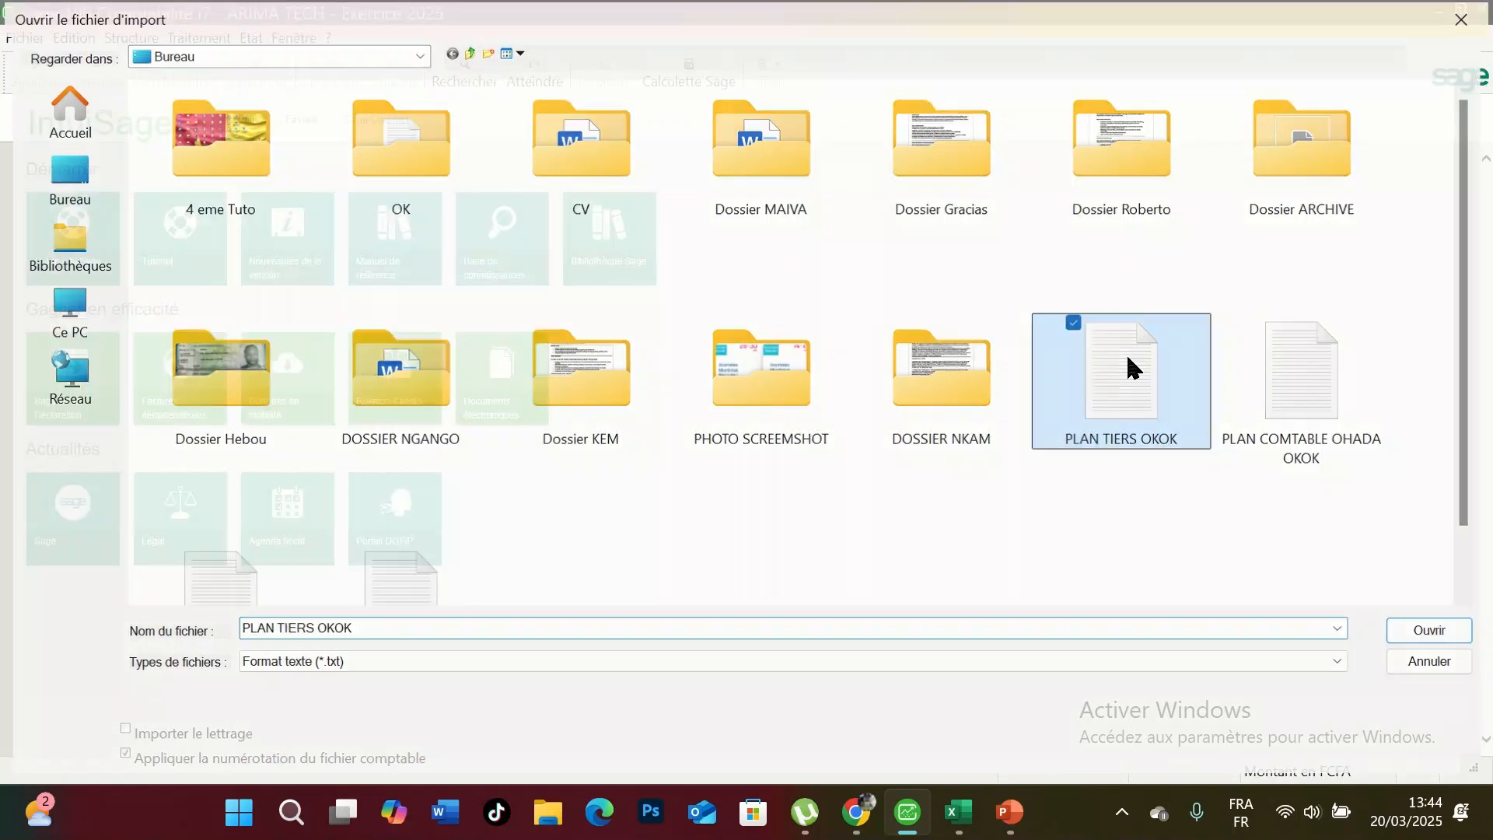
click(918, 491)
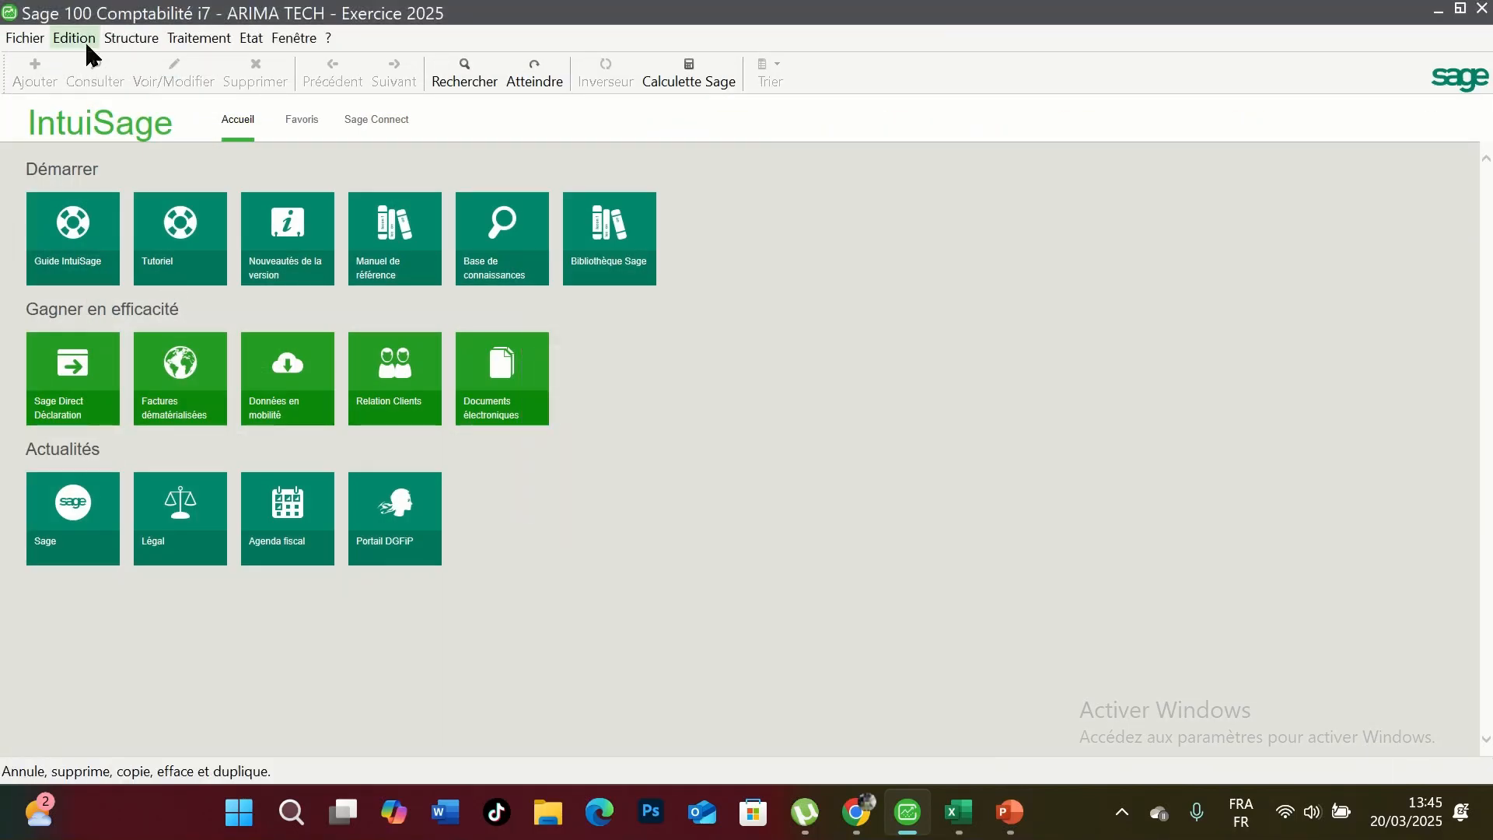
- Open the third-party list (Plan tiers) at full size and check the imported accounts of the Client type
click(130, 37)
click(155, 116)
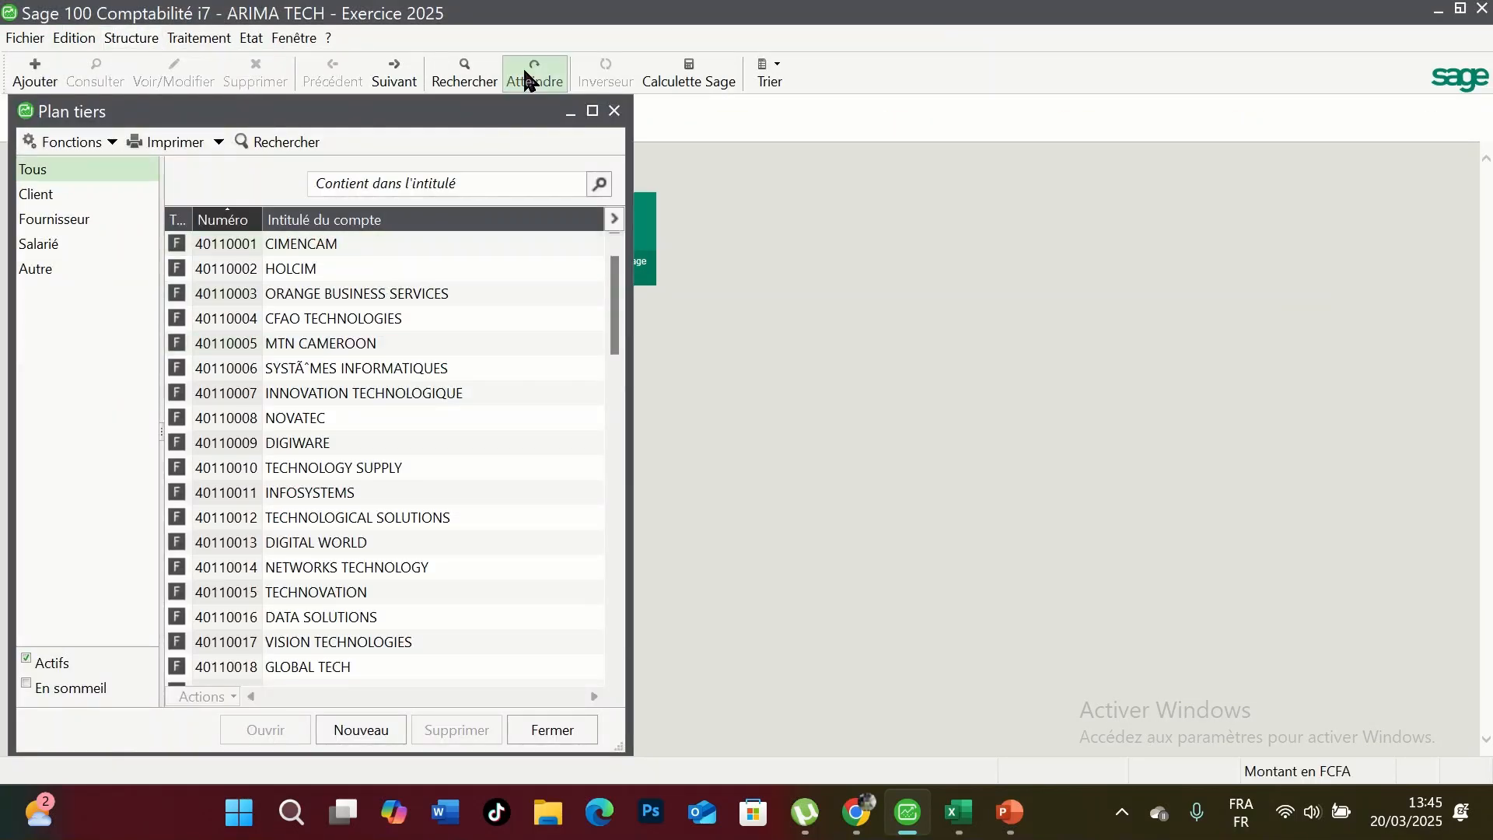
click(592, 111)
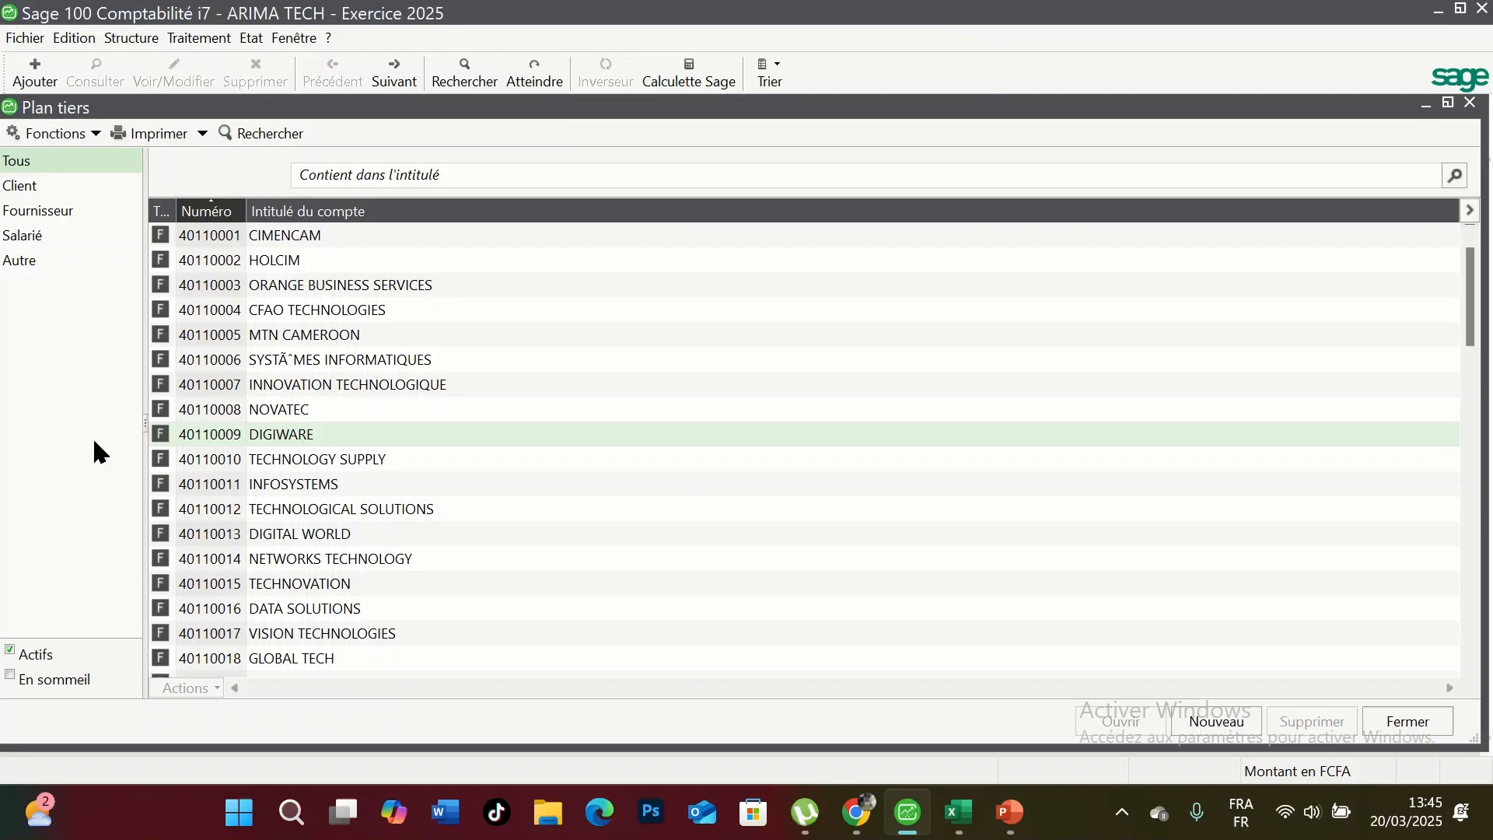
click(27, 186)
scroll(342, 405, down, 2)
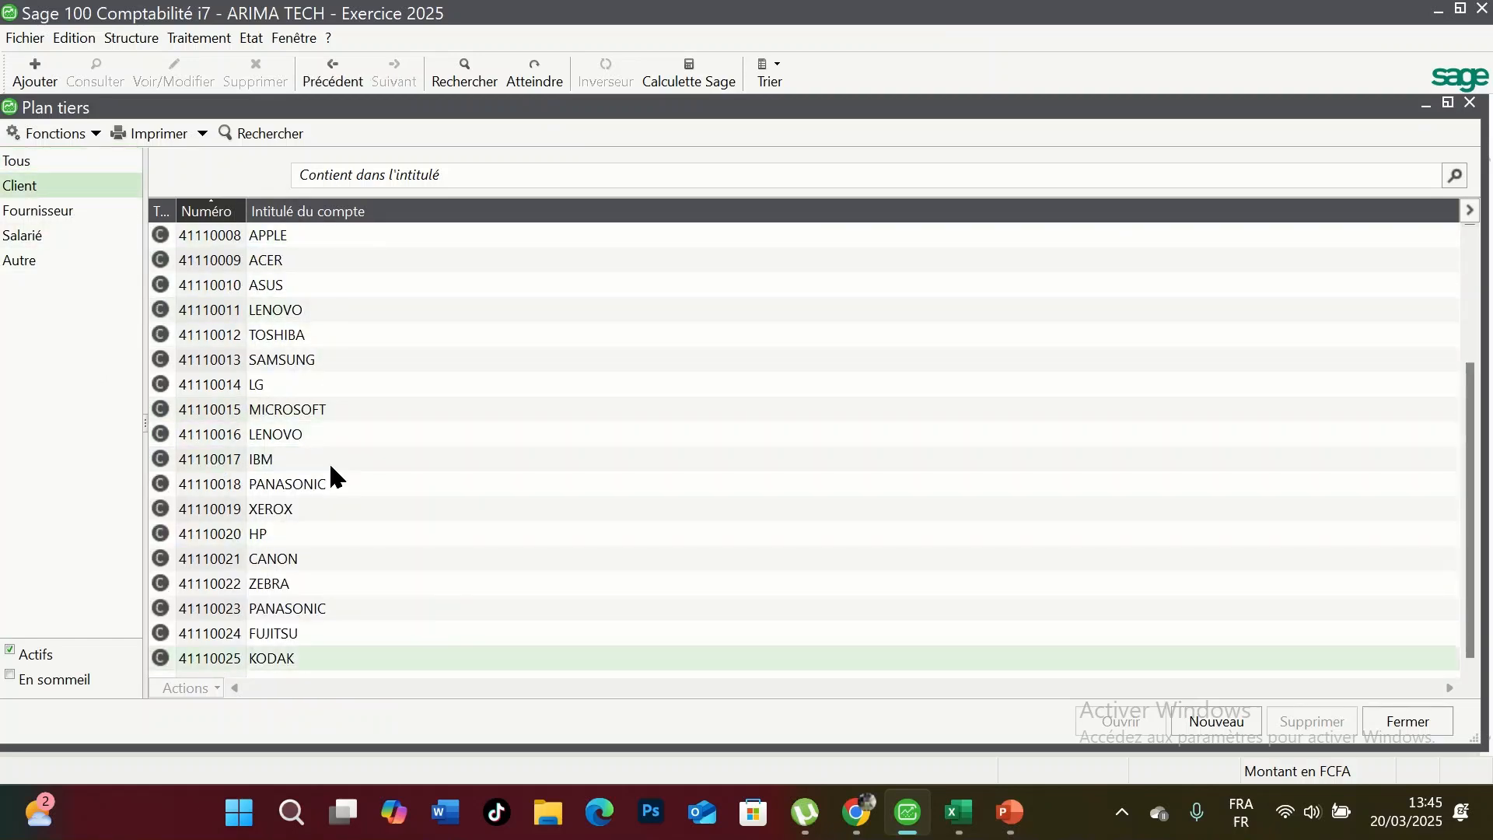
scroll(329, 460, up, 2)
- Check the imported Fournisseur and Salarié accounts in the third-party list and close it
click(42, 209)
scroll(280, 404, down, 2)
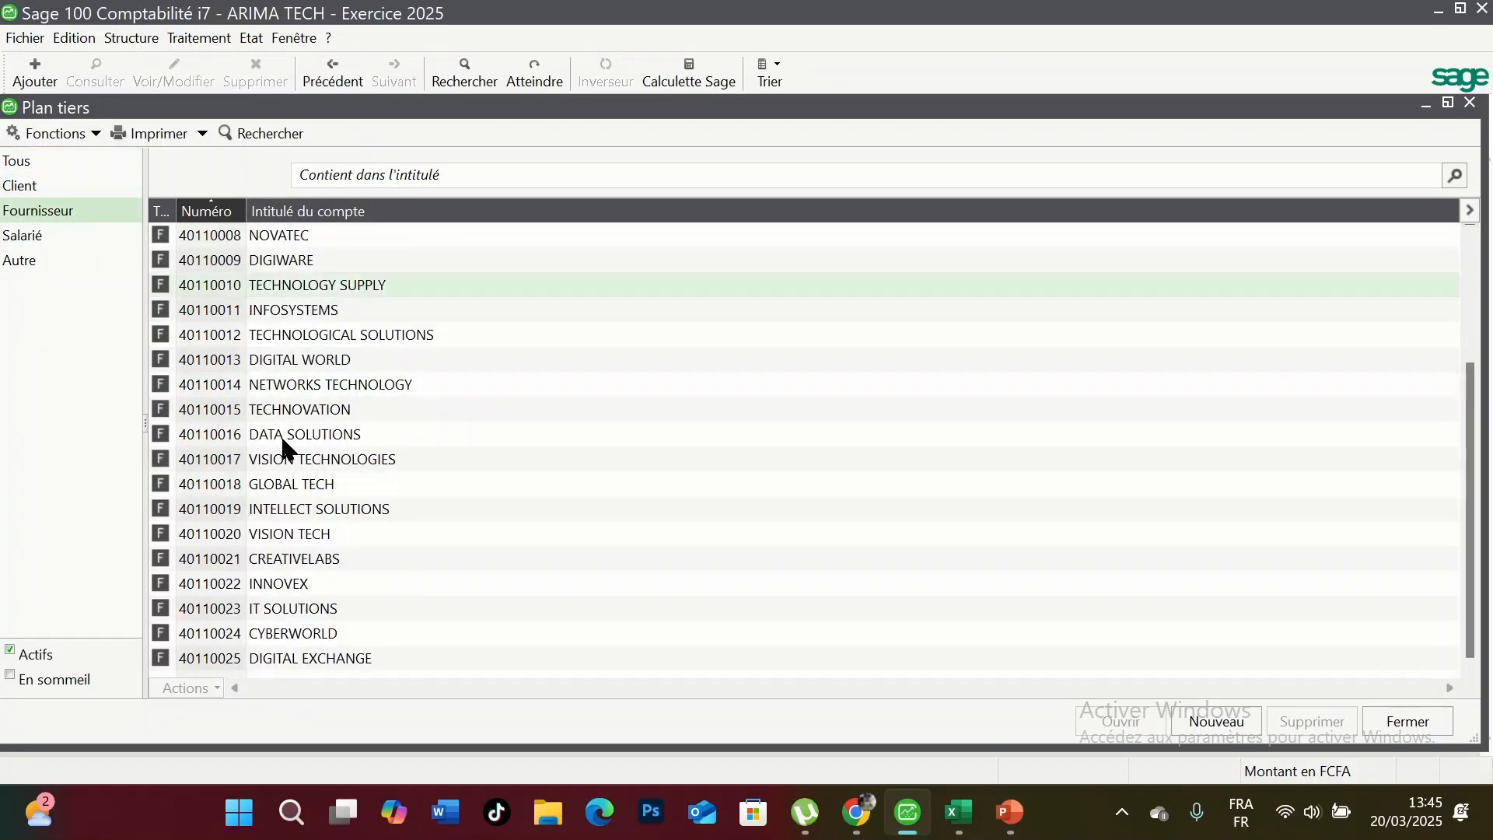
click(62, 235)
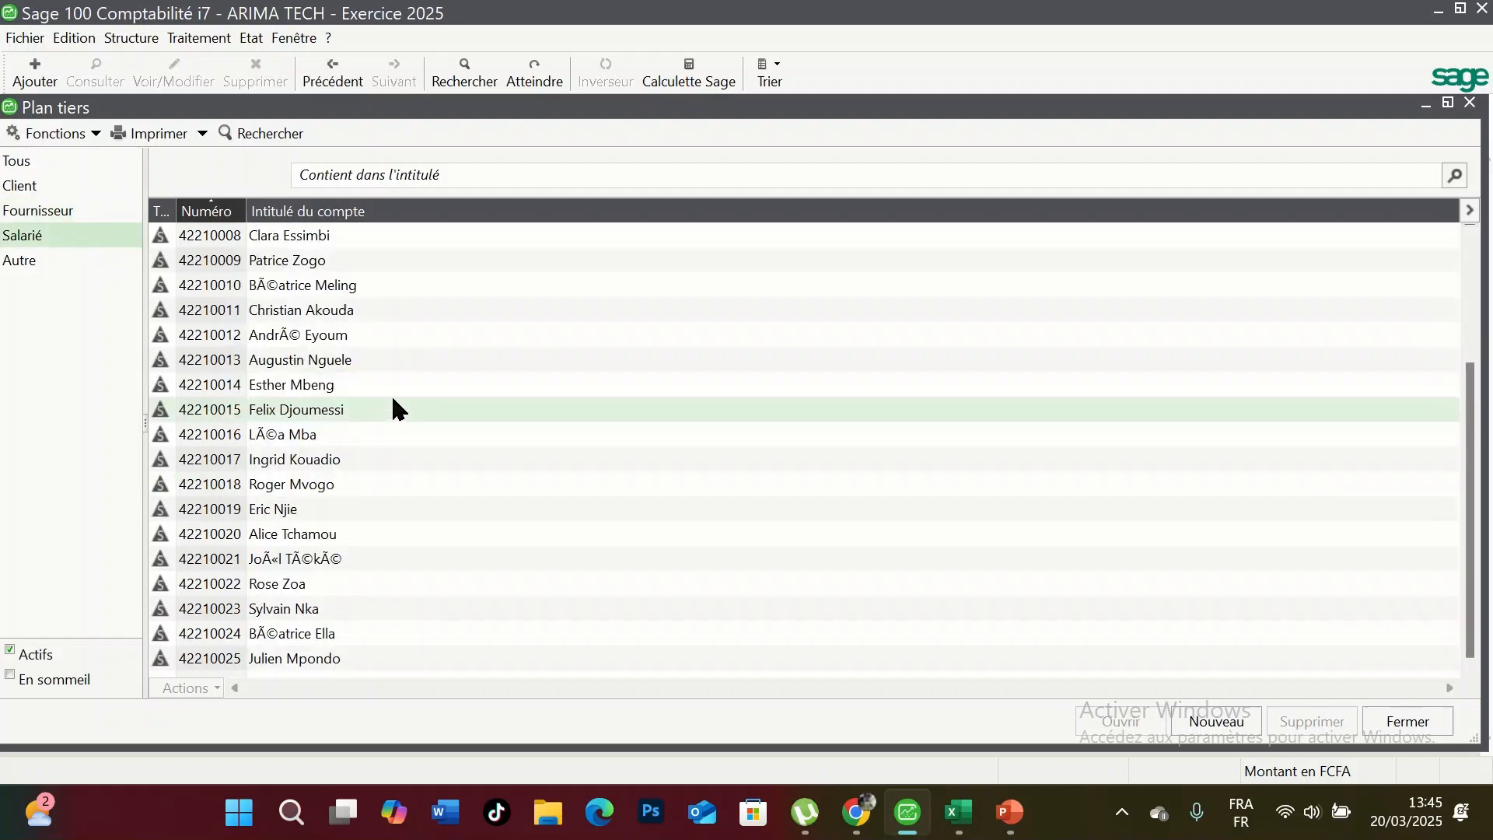
scroll(378, 356, up, 2)
click(1408, 721)
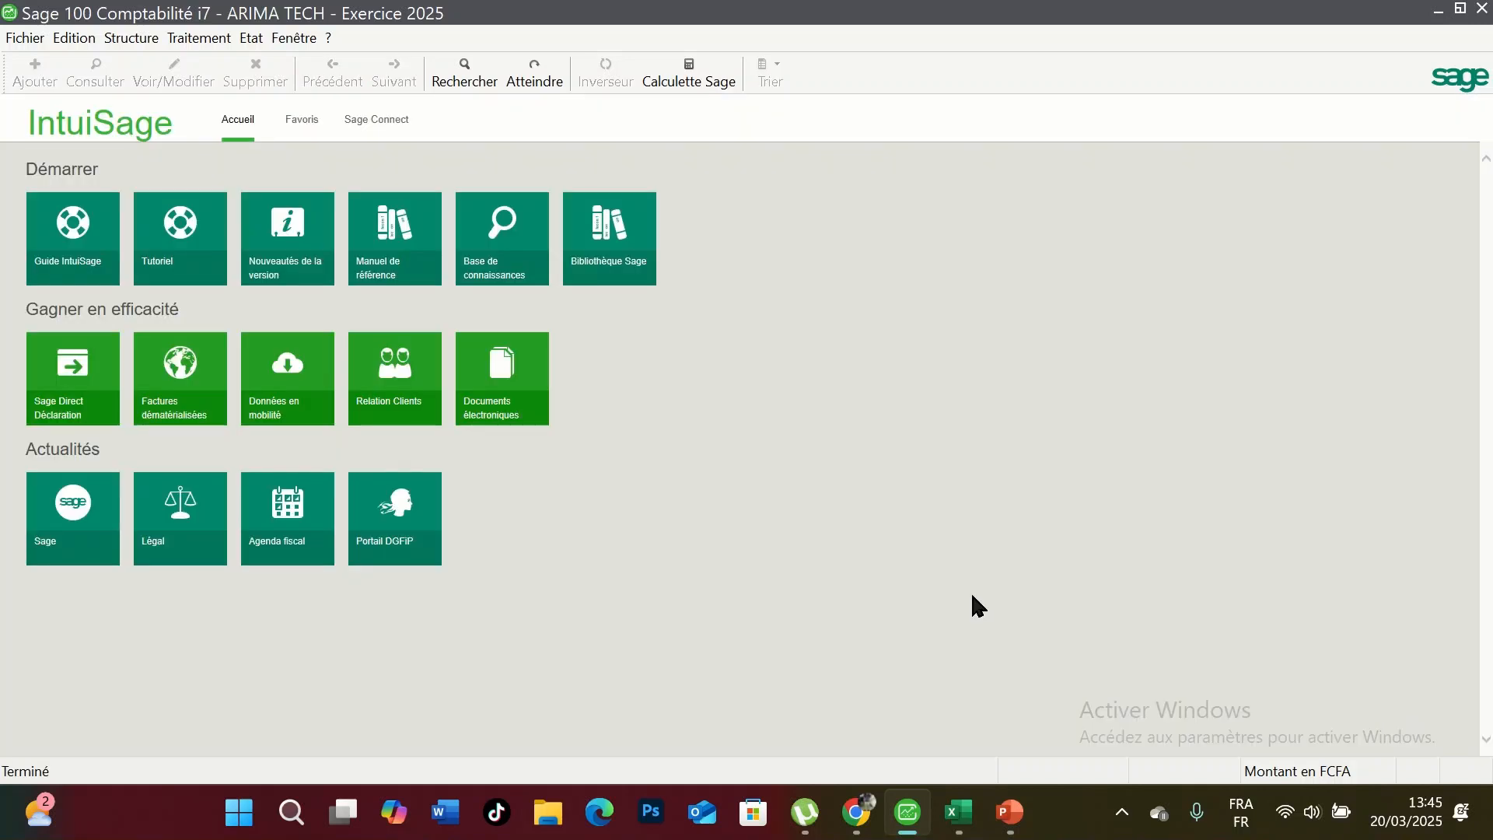